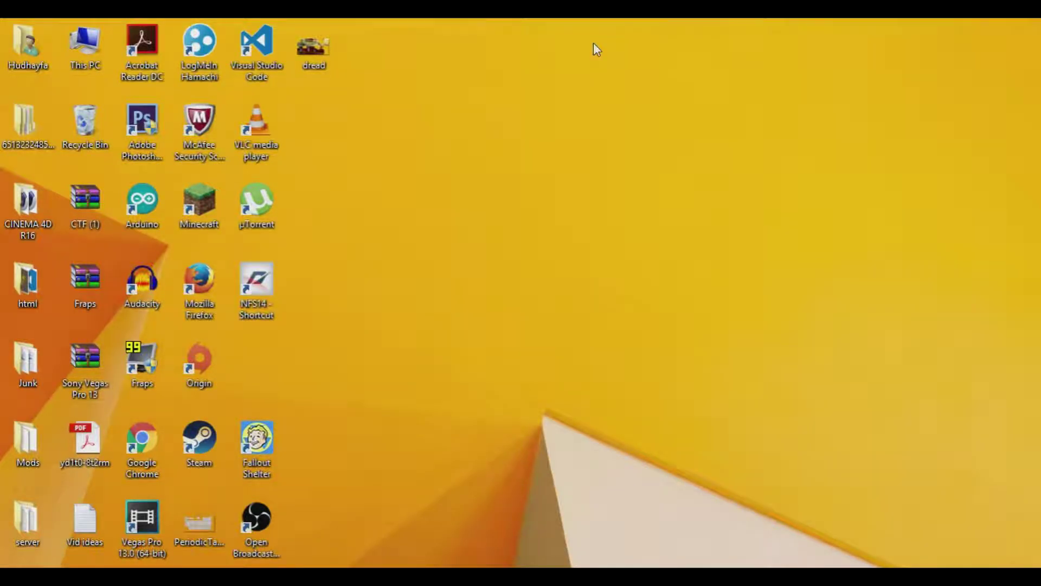
Open the Thumbnails folder in Documents and examine the Crash landing_2 thumbnail image
key(super+e)
double_click(219, 200)
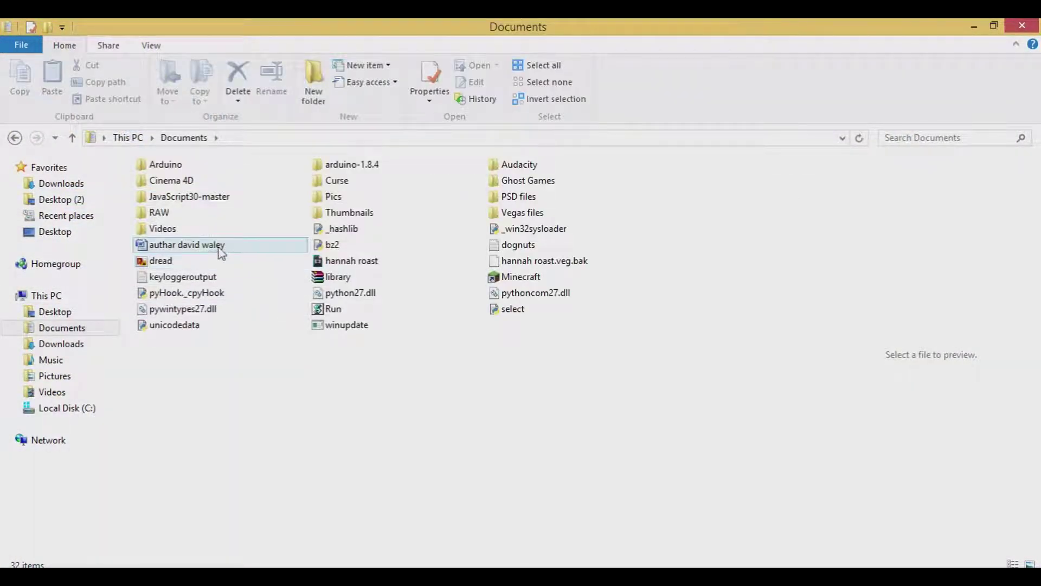
double_click(345, 212)
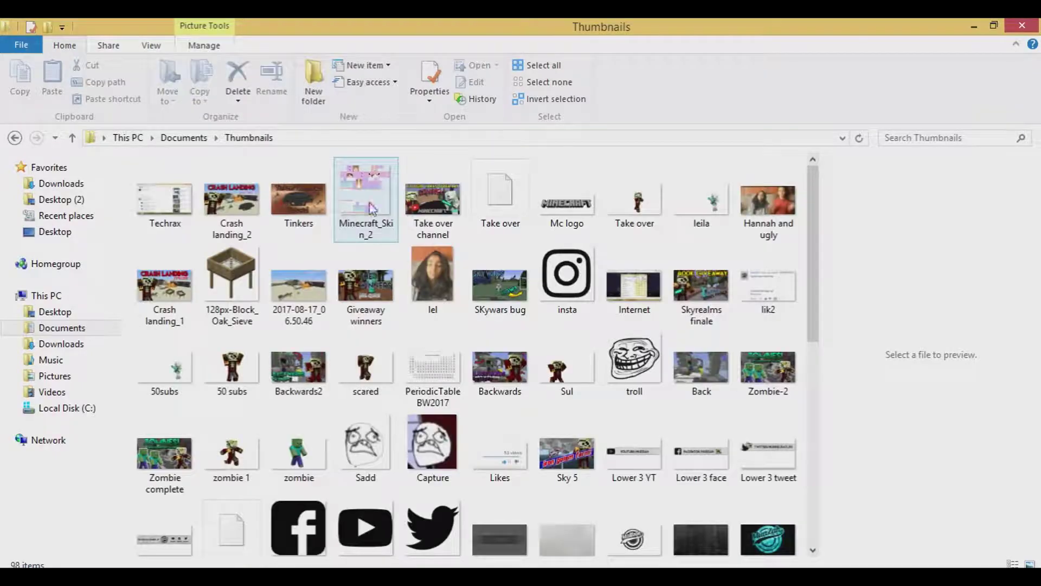
double_click(231, 206)
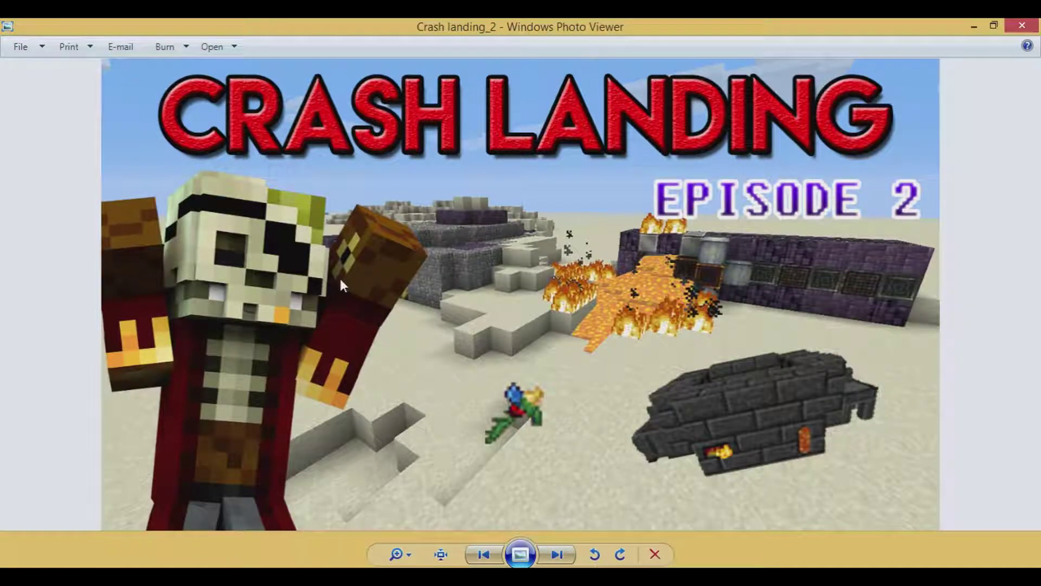
scroll(323, 294, up, 2)
scroll(324, 294, down, 1)
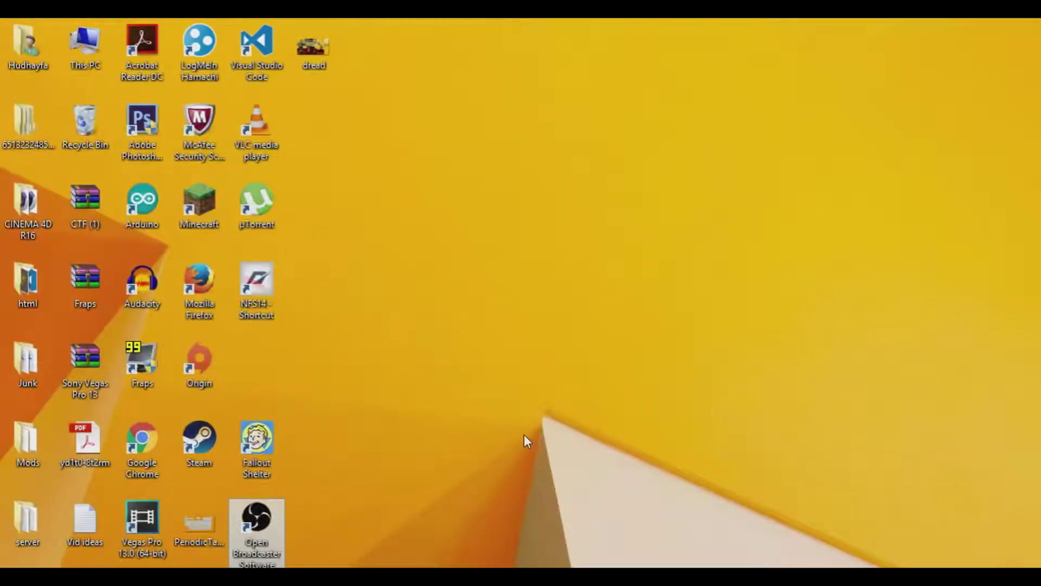
Look at the empty Photoshop workspace and the Minecraft character rig in Cinema 4D, minimizing each window
click(594, 411)
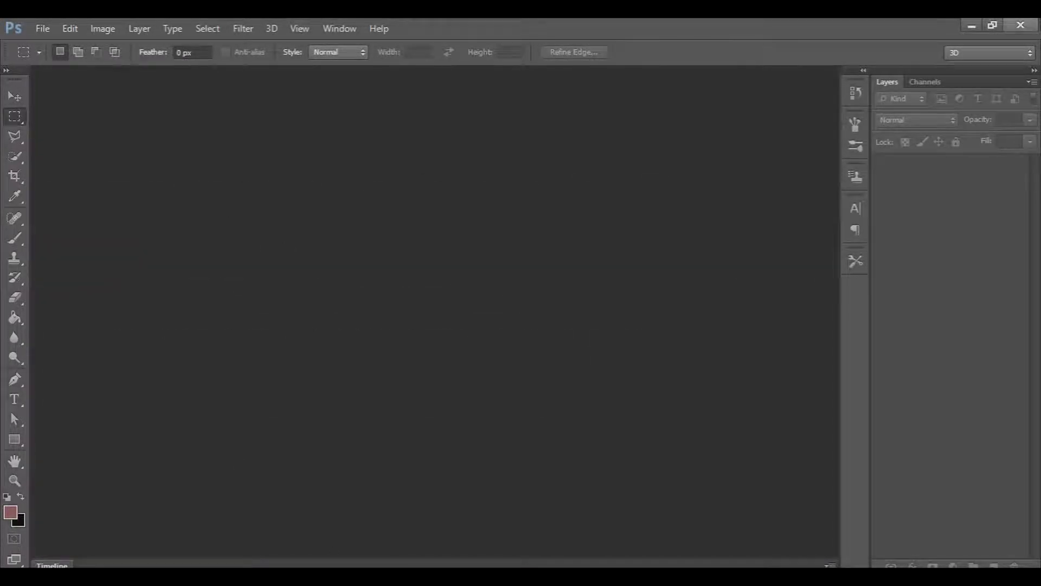
click(970, 24)
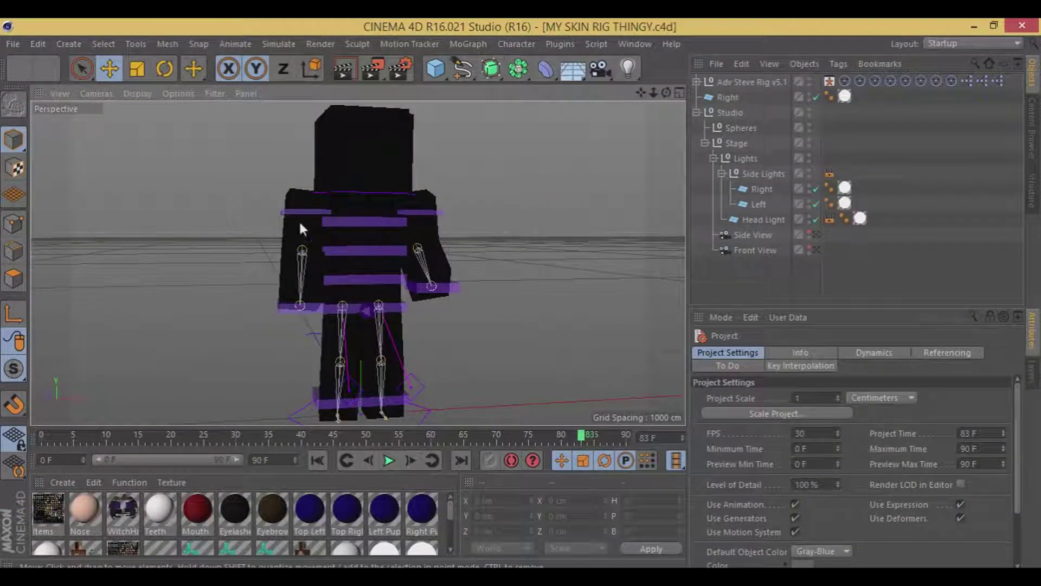
scroll(305, 282, up, 3)
scroll(307, 286, down, 3)
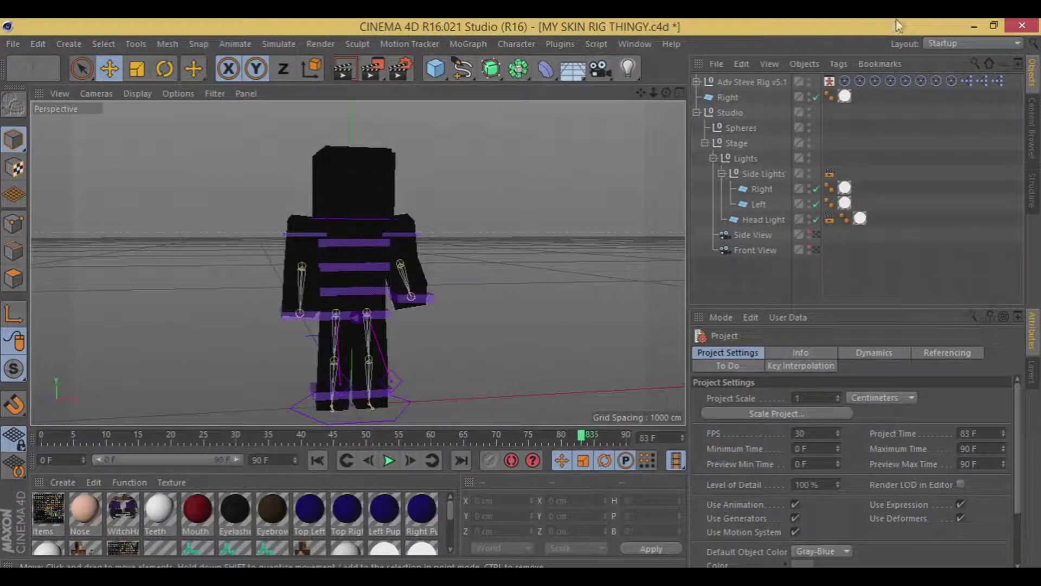
click(974, 26)
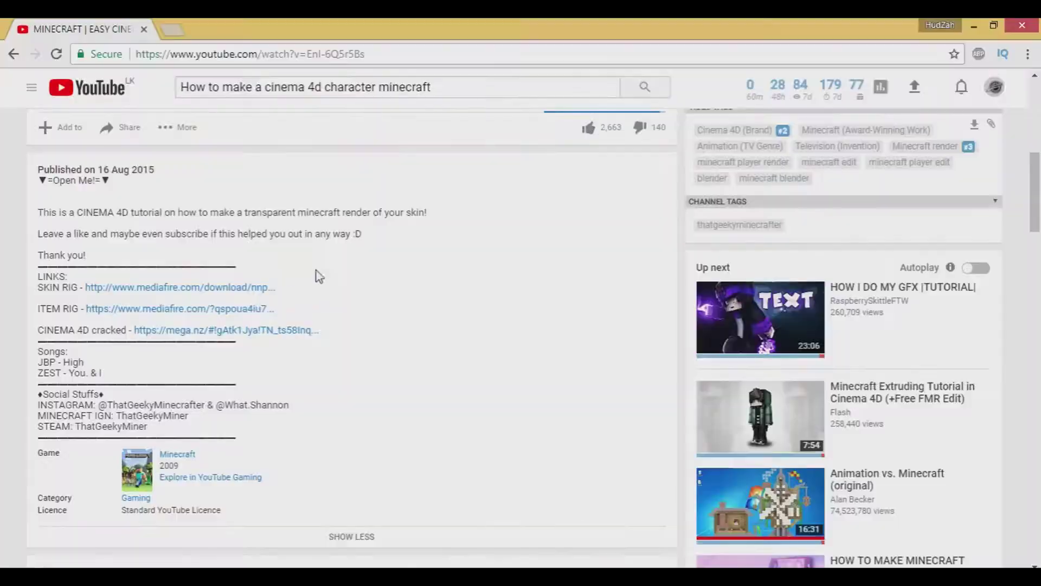
Examine the skin rig, item rig and Cinema 4D download links in the YouTube tutorial's description, and return to the desktop
scroll(304, 274, up, 8)
scroll(292, 251, down, 5)
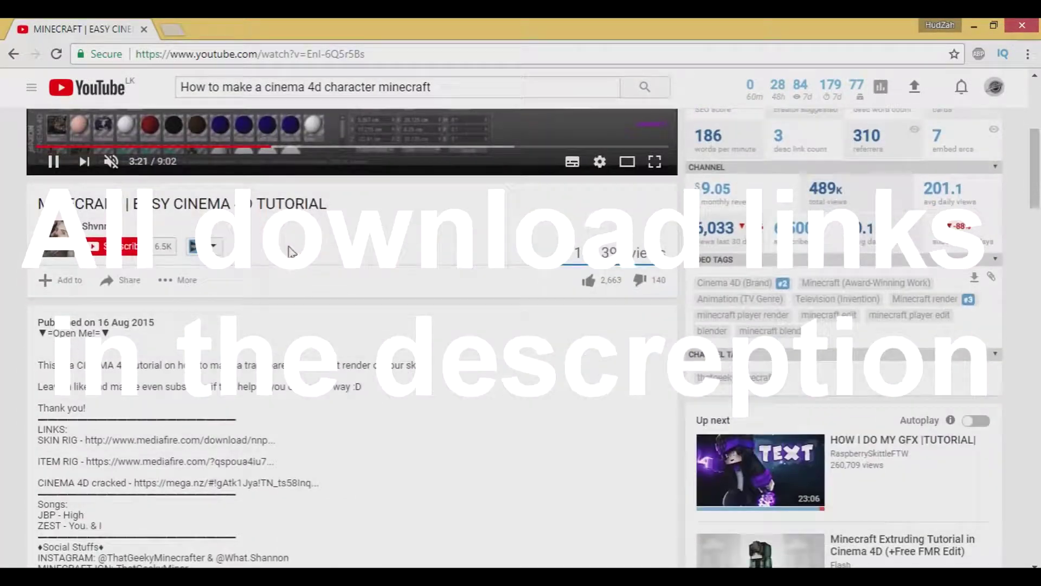
scroll(107, 432, down, 2)
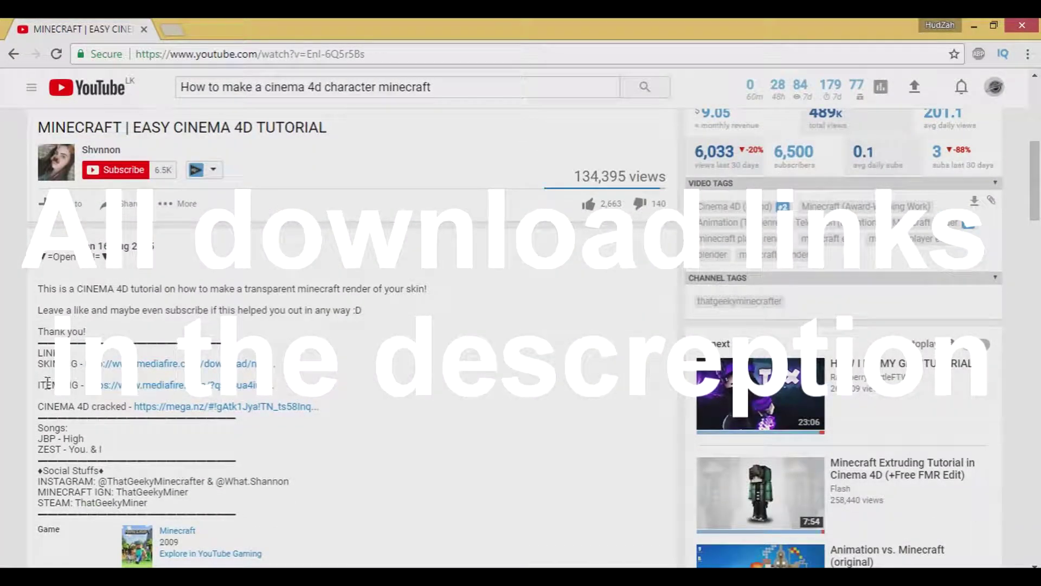
drag(38, 406, 98, 408)
click(202, 442)
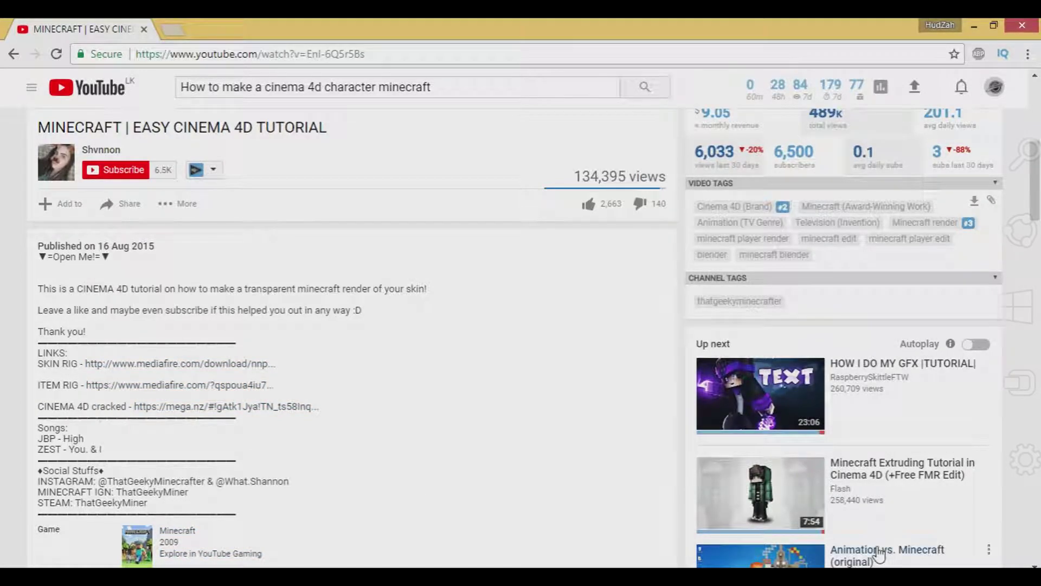
key(super+d)
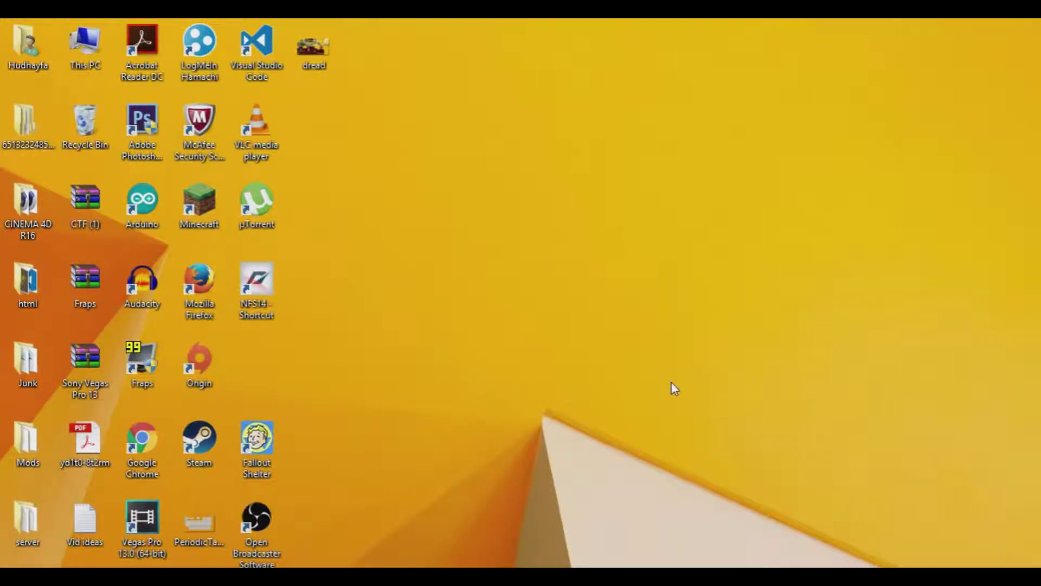
Reopen the Crash landing_2 image from the Thumbnails folder, examine its character and title elements, and close it
mouse_move(439, 576)
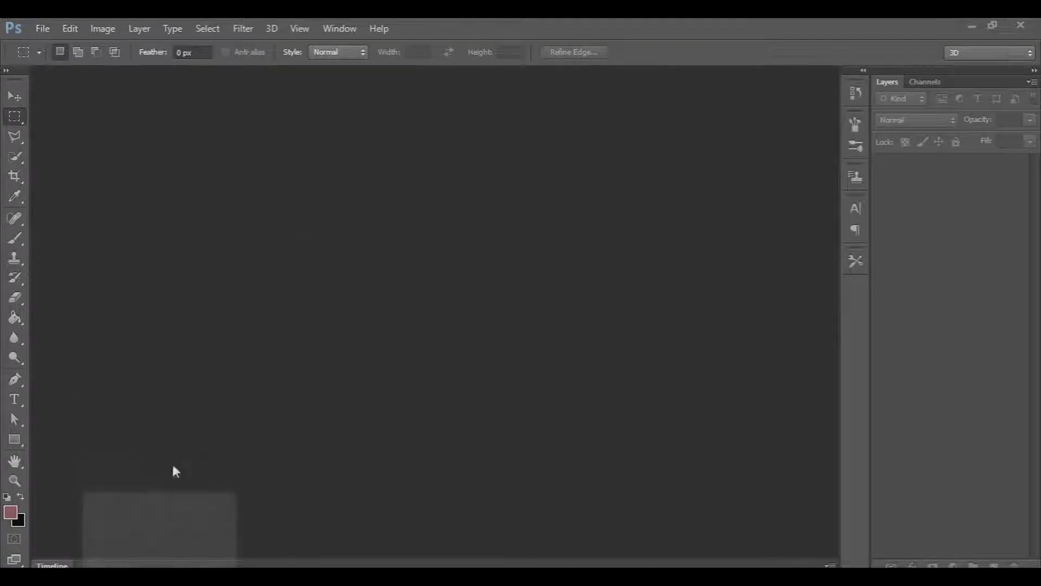
click(162, 521)
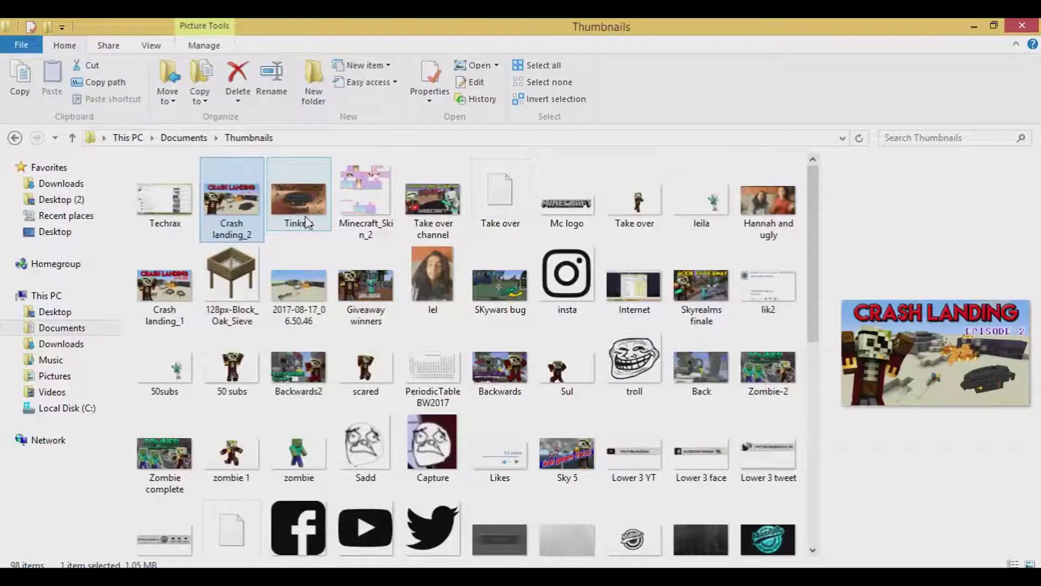
double_click(235, 223)
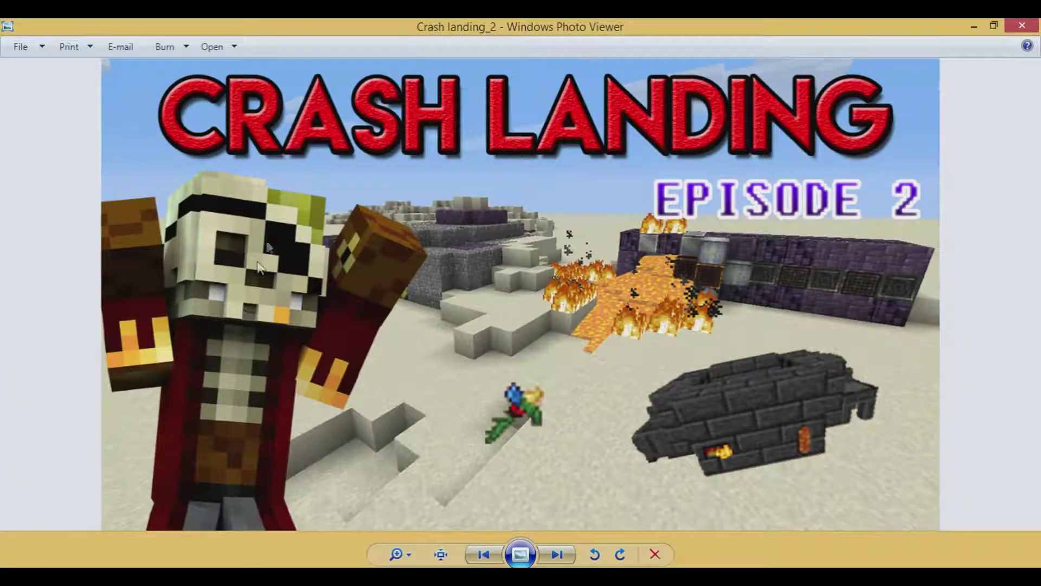
click(1022, 25)
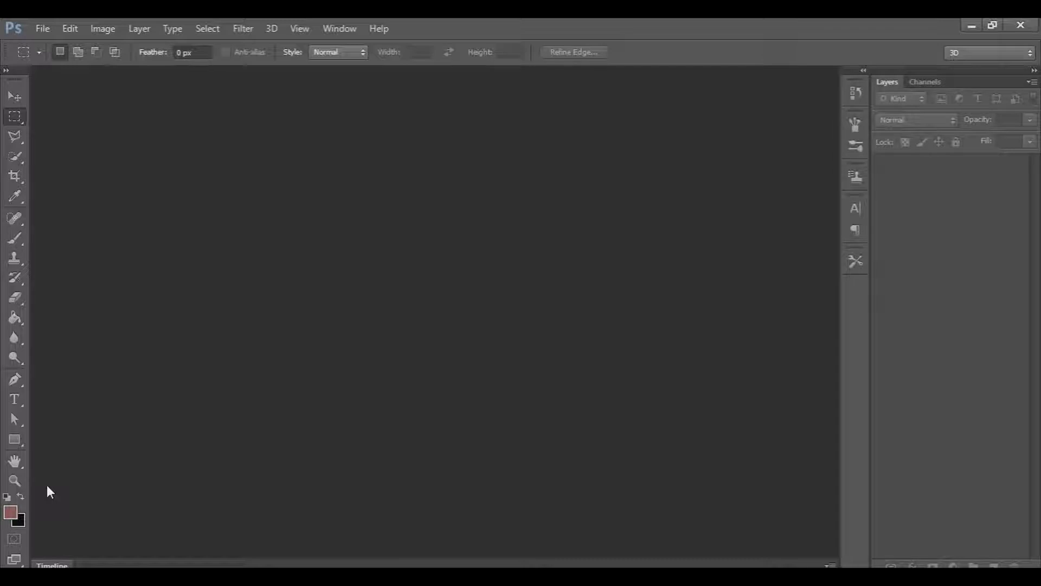
Open the screenshots folder inside the .minecraft folder under AppData\Roaming
key(super+r)
click(130, 543)
click(230, 201)
double_click(231, 201)
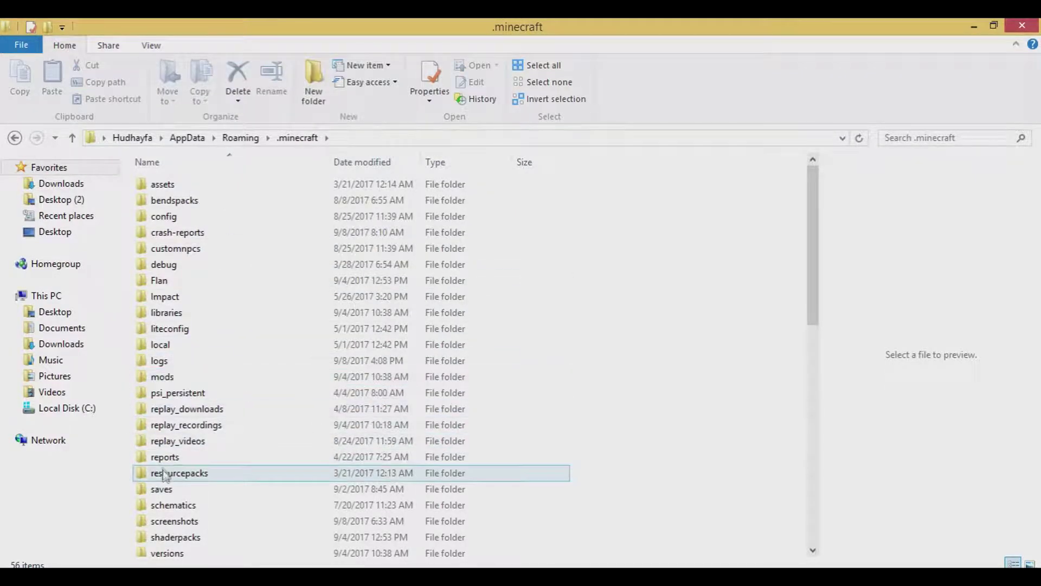
double_click(174, 522)
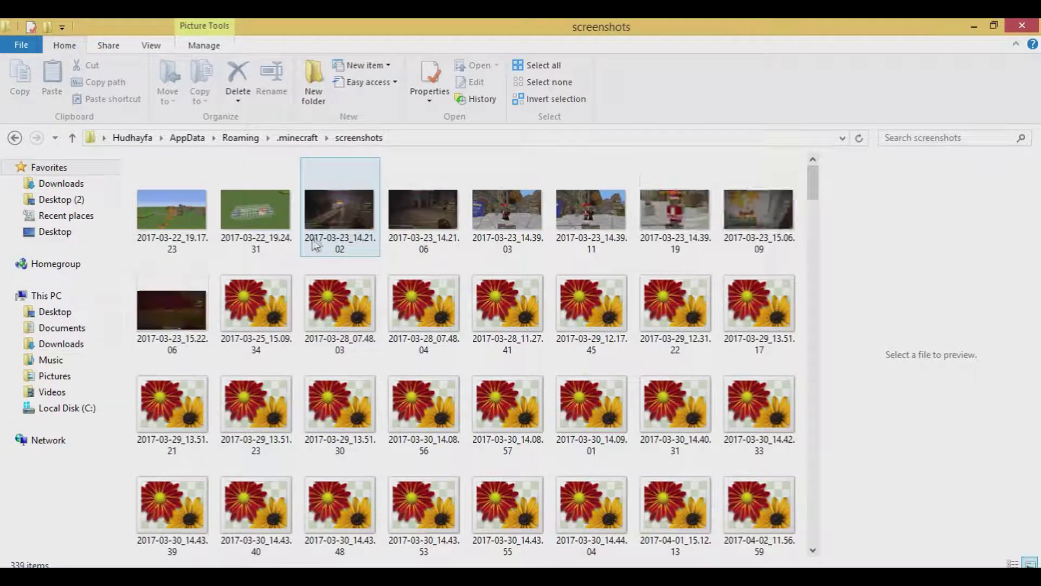
Find the 2017-09-07_13.45.56 image among the Minecraft screenshots and remove it from that folder
scroll(313, 250, down, 10)
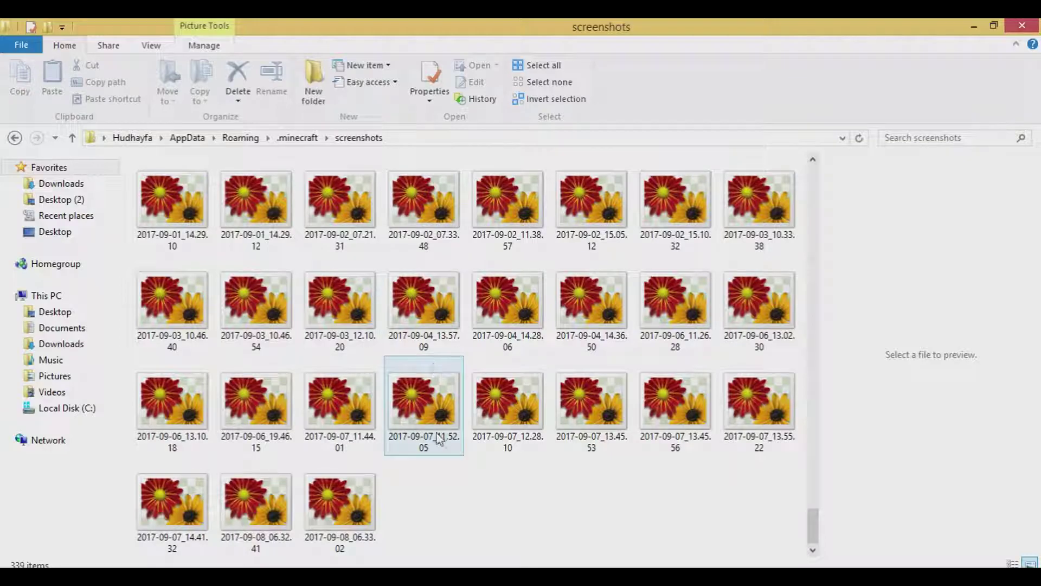
scroll(341, 347, up, 5)
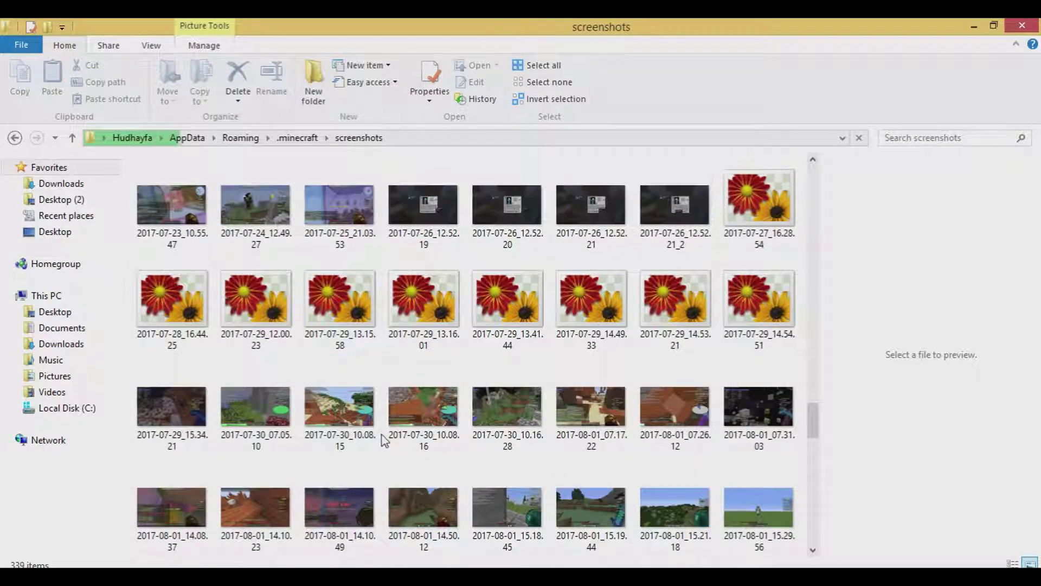
scroll(343, 370, down, 15)
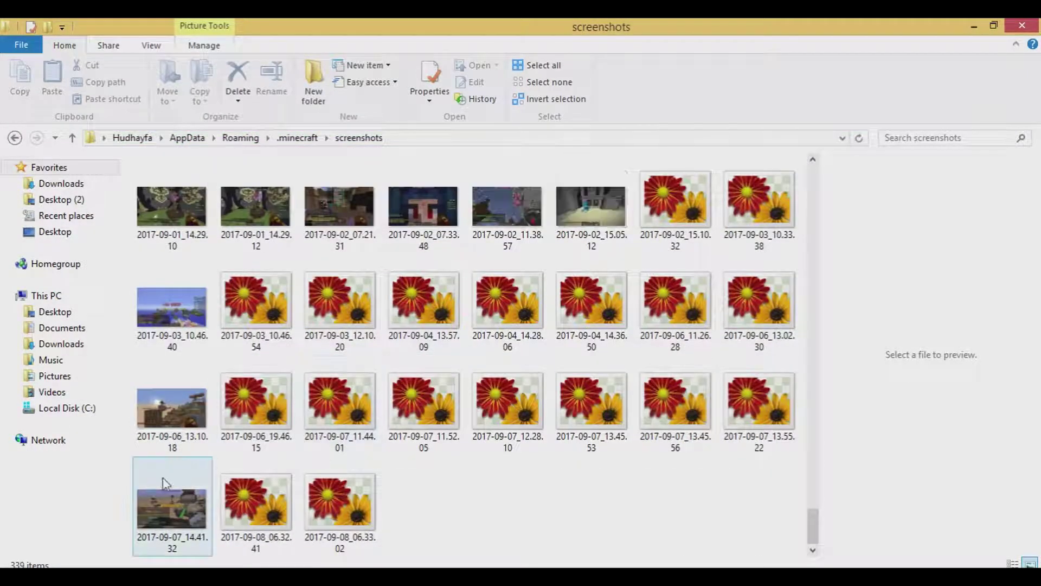
click(177, 509)
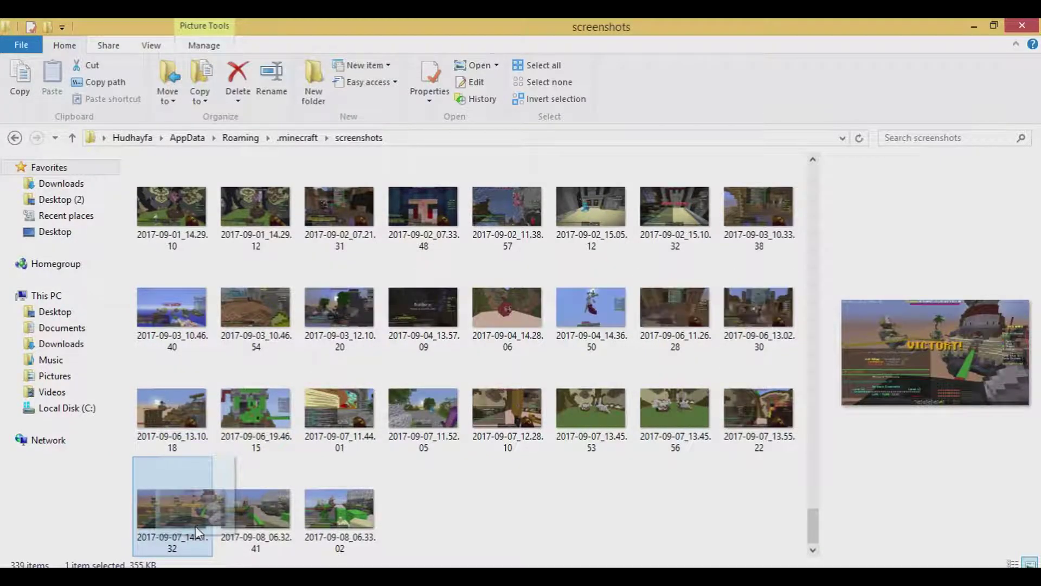
click(701, 422)
key(Delete)
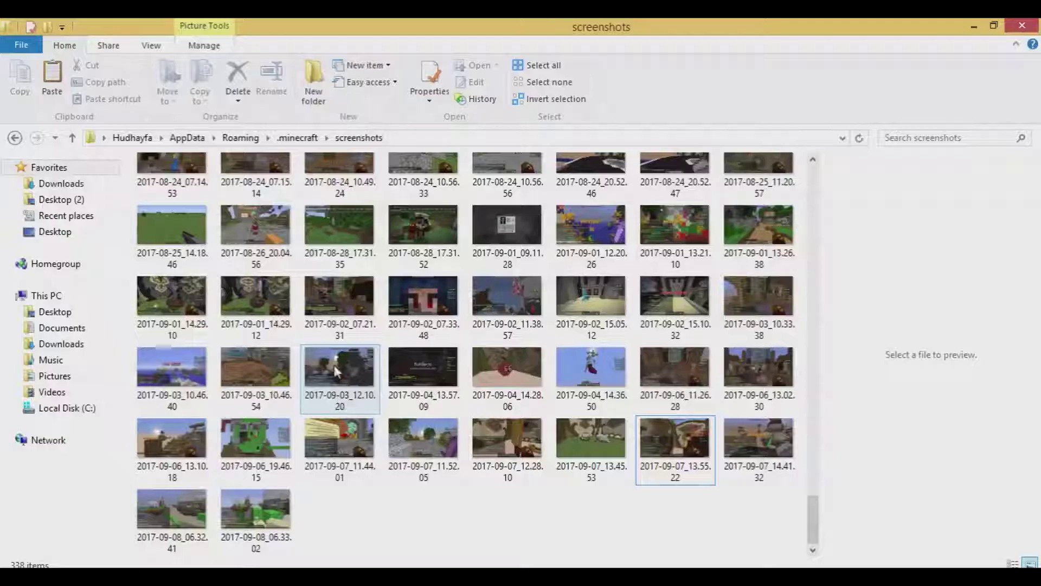
Go to the Thumbnails folder in Documents
click(60, 328)
double_click(347, 213)
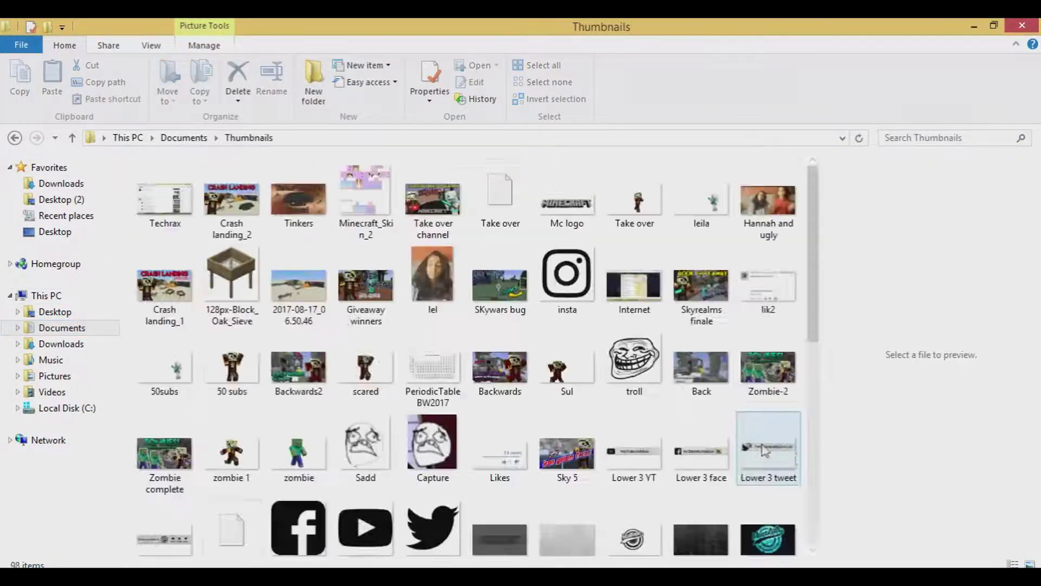
click(762, 393)
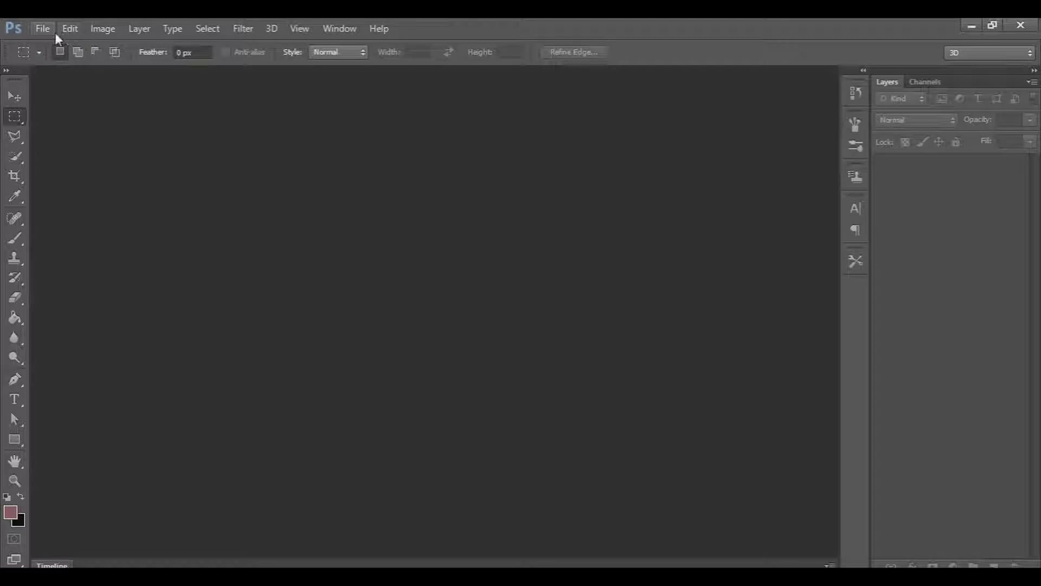
Open 2017-09-07_13.45.56.png in Photoshop and activate the Type tool
click(48, 29)
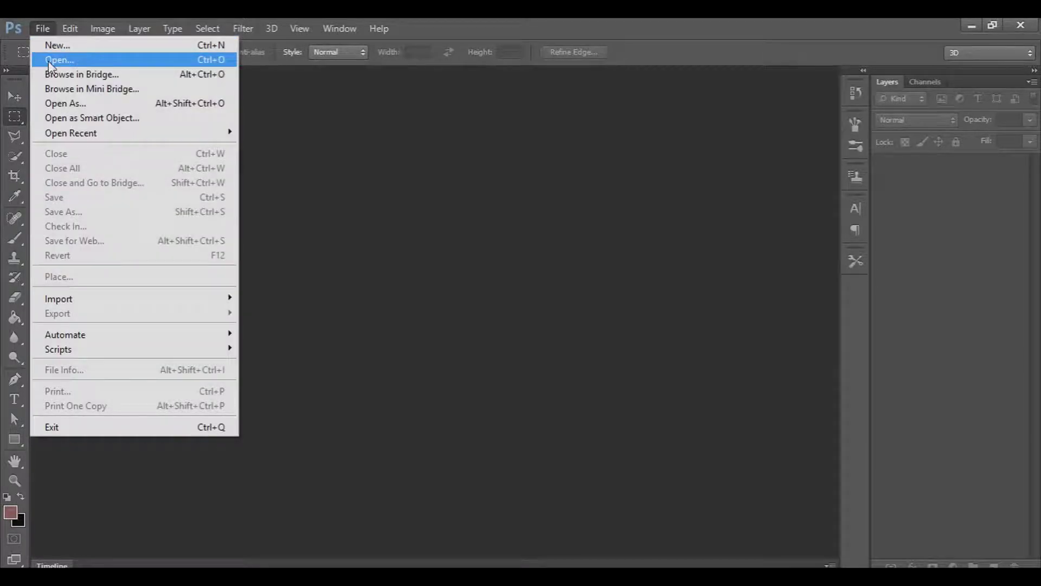
click(46, 65)
double_click(200, 115)
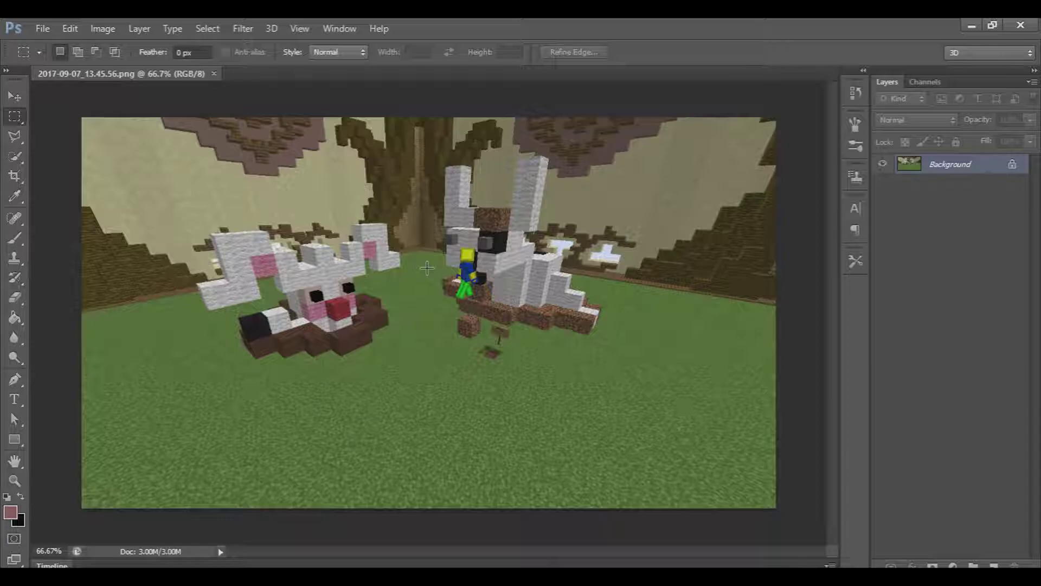
click(12, 97)
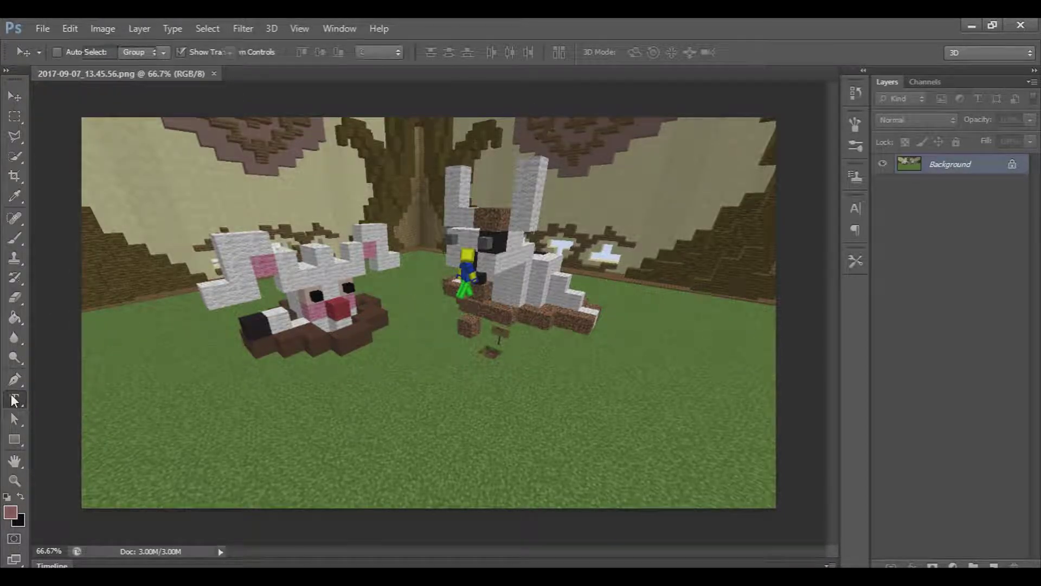
click(14, 399)
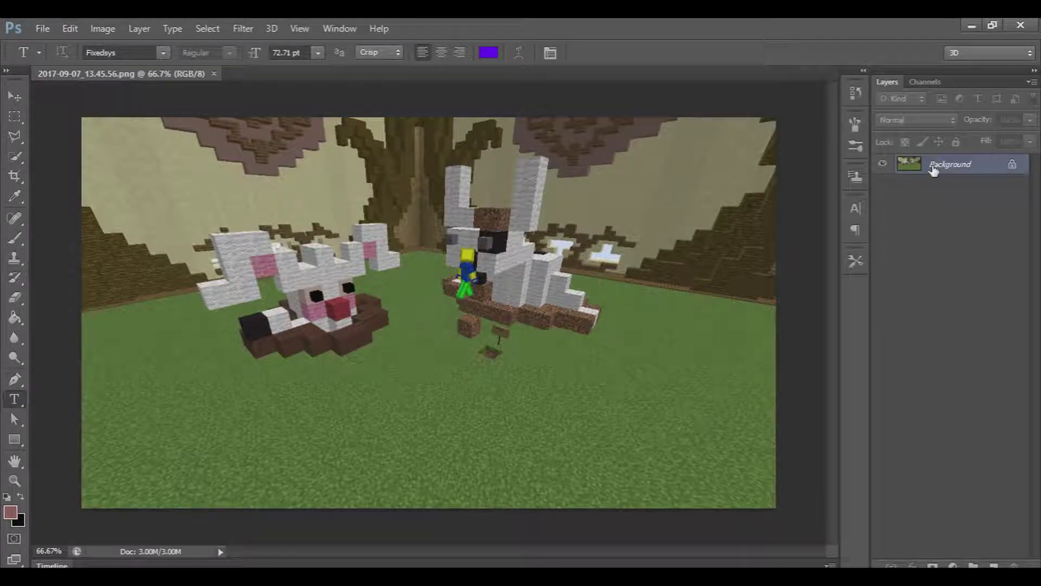
Duplicate the Background layer and delete the original locked Background layer
key(ctrl+j)
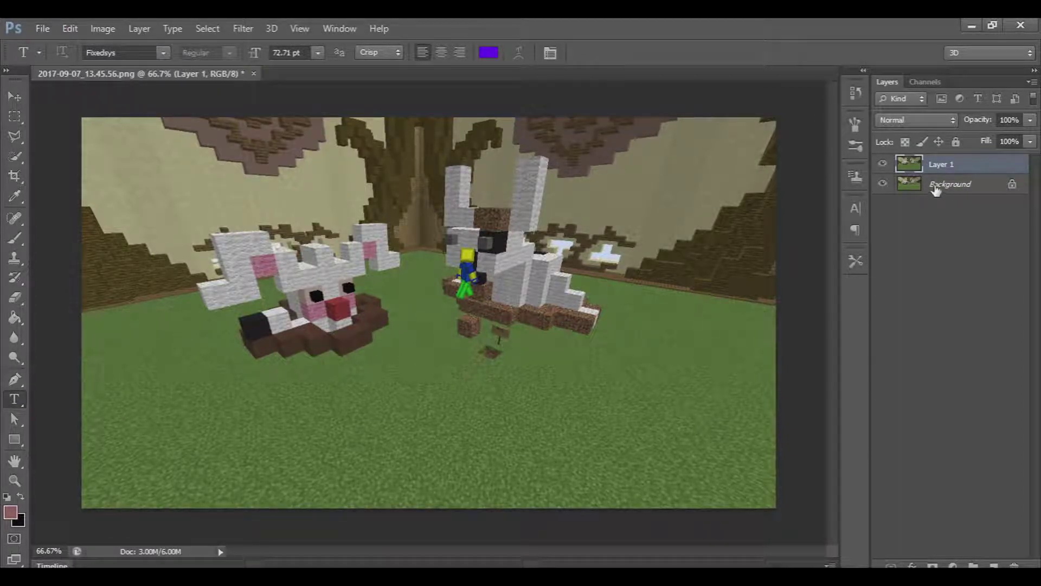
click(937, 185)
click(1013, 564)
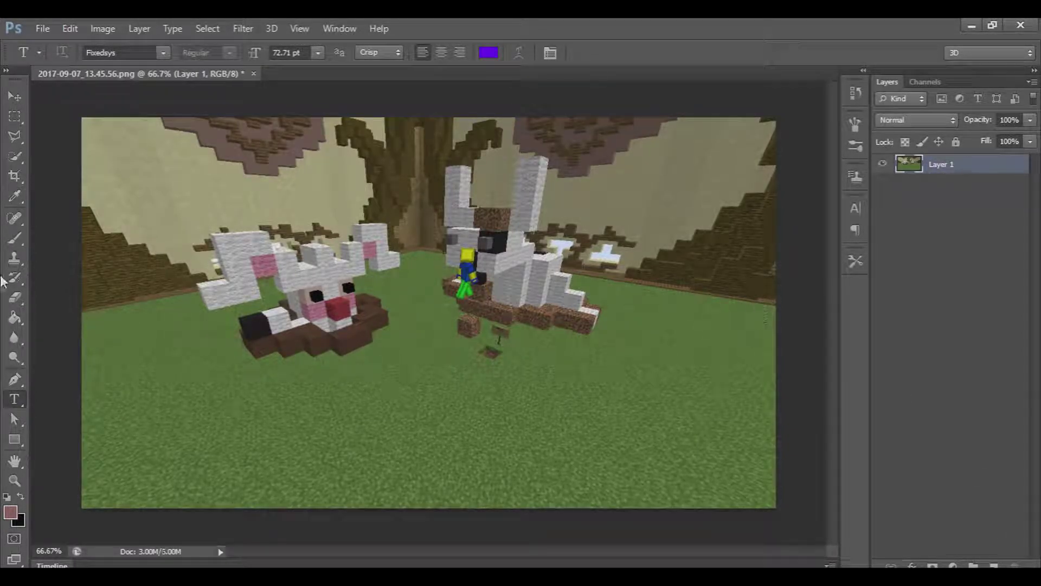
Set the text font to Lemon/Milk and start a text layer in the upper left of the image
click(140, 55)
text(Lemon/Milk)
key(Return)
click(268, 161)
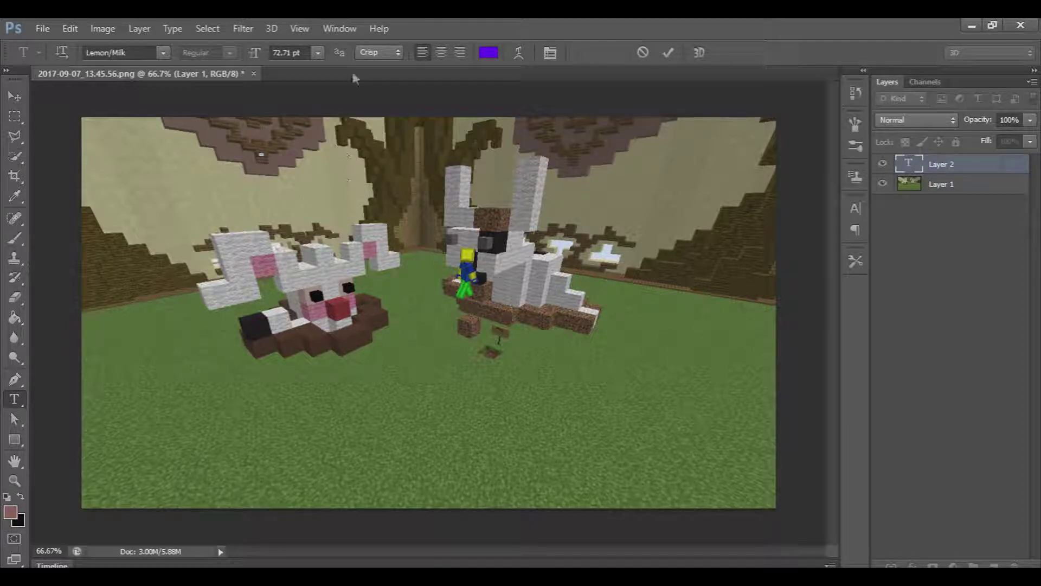
Set the font size to 142.71 pt and return to the text in the upper left of the image
click(293, 47)
scroll(294, 47, up, 20)
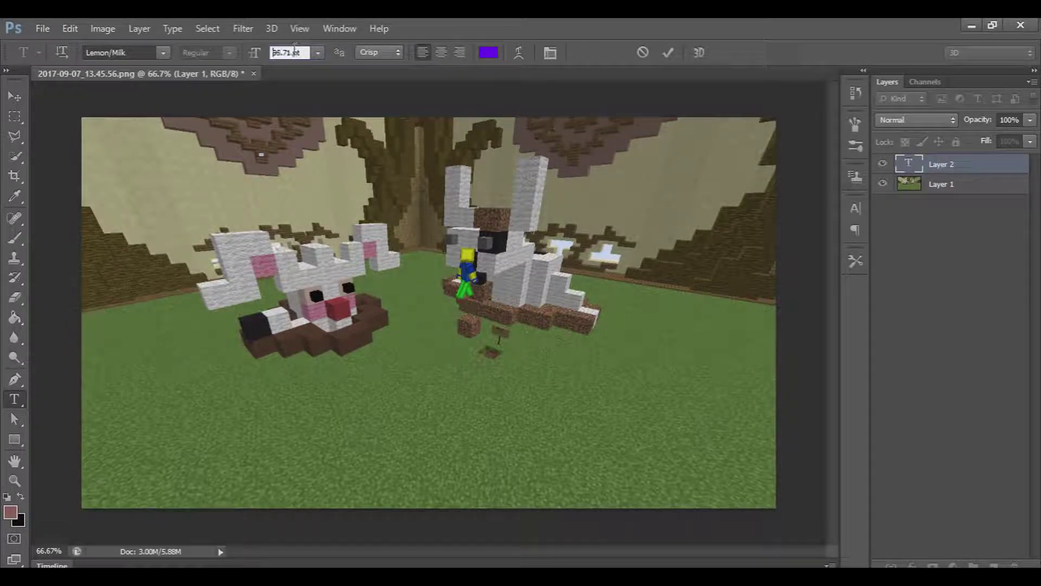
scroll(295, 48, up, 20)
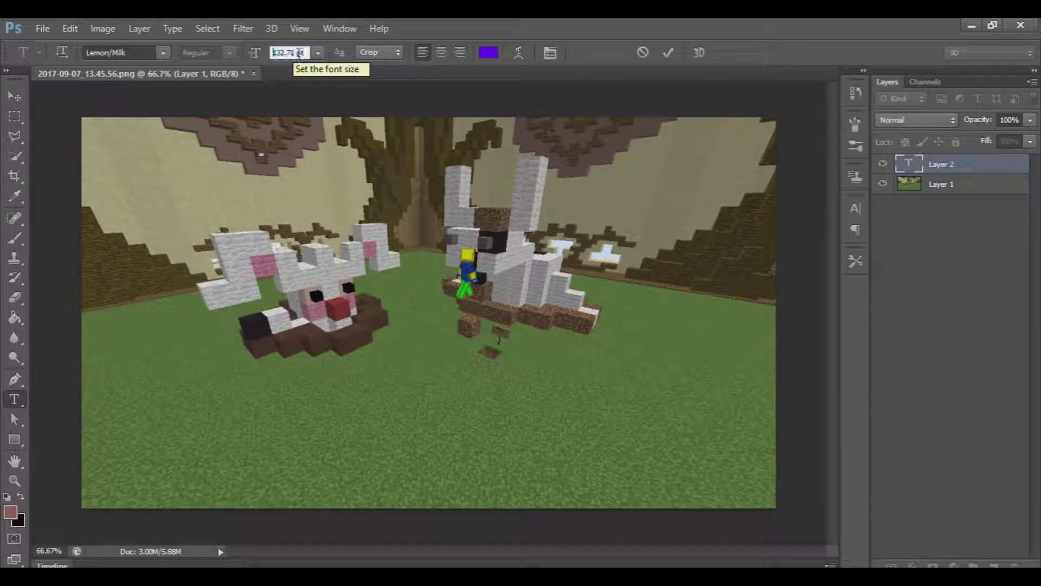
click(265, 147)
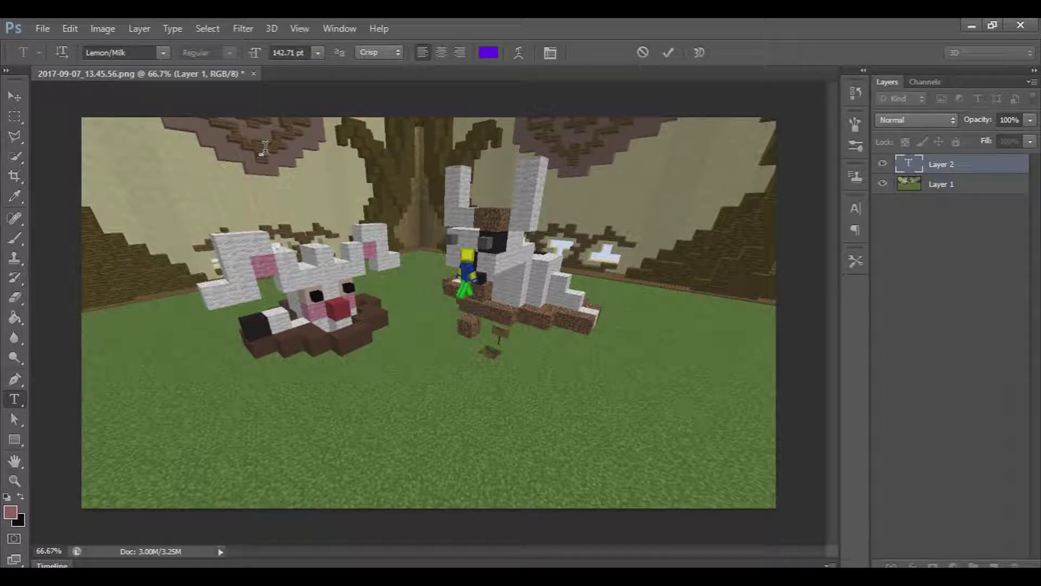
Enter the title text "BUILD BATTLE", commit it and move it down so it sits fully inside the image's upper area
text(BUI)
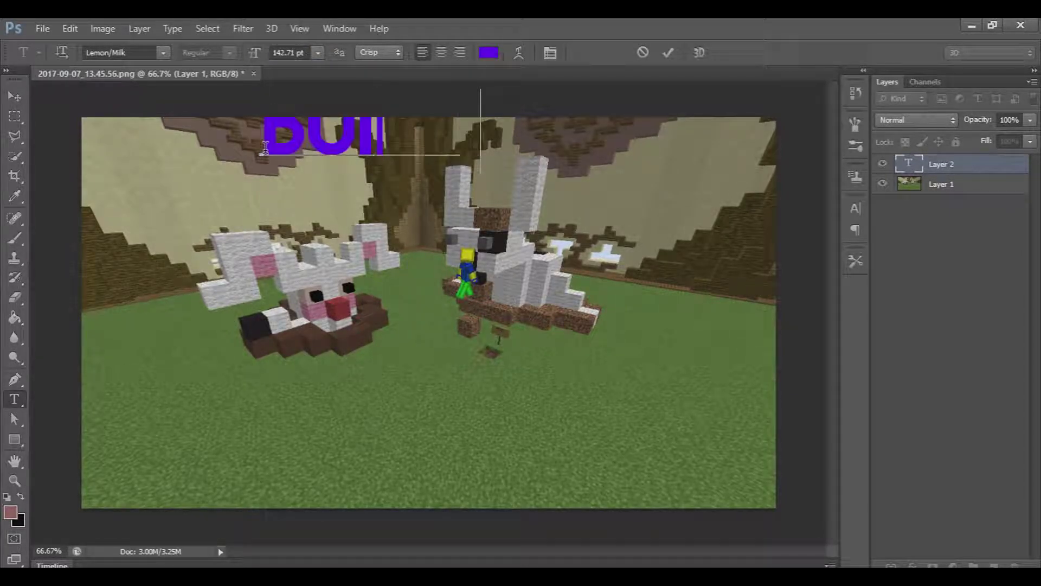
text(LD BATTLE)
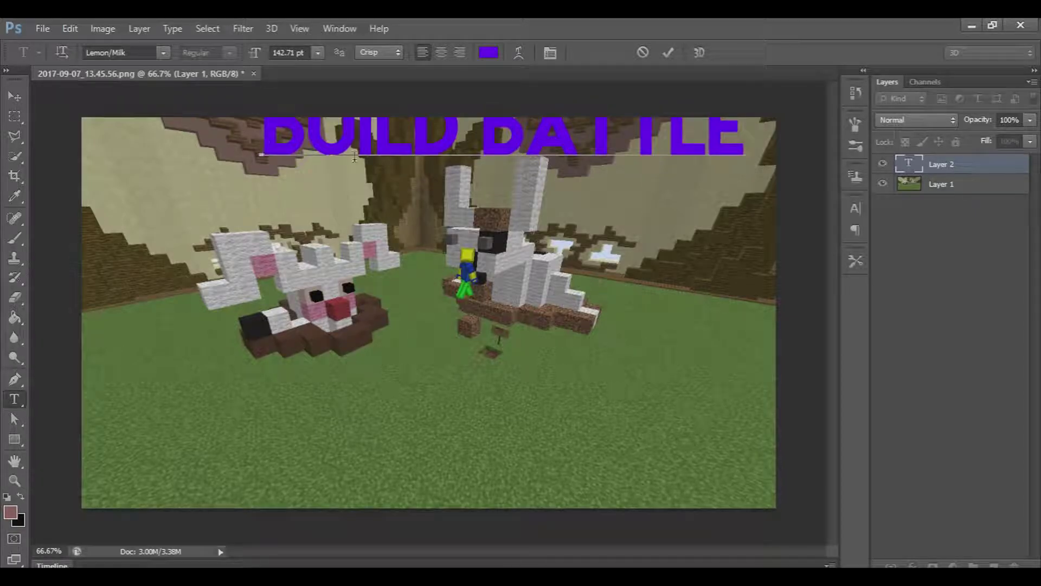
key(ctrl+a)
key(ctrl+Return)
click(15, 96)
drag(445, 149, 389, 182)
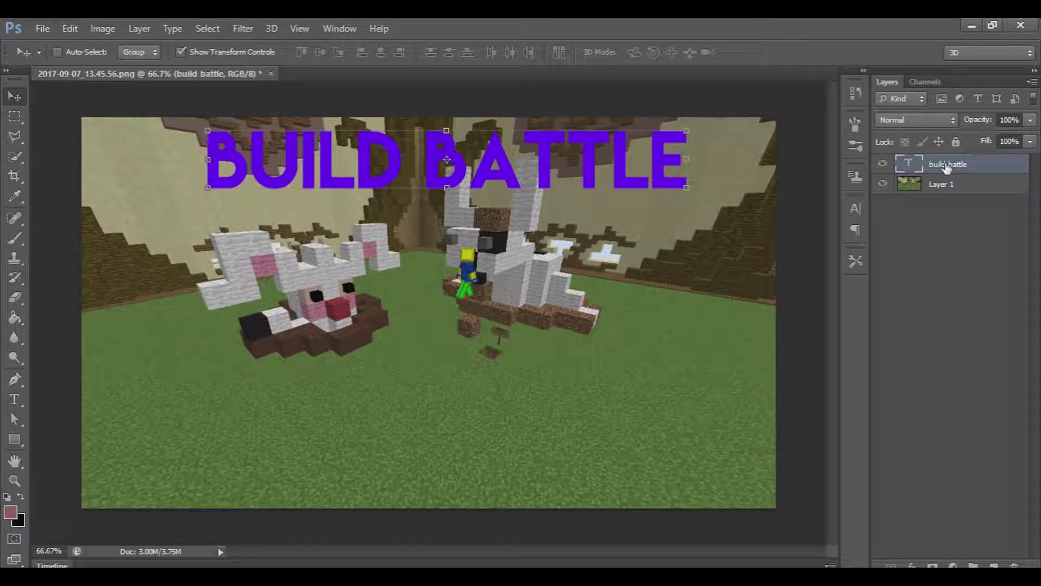
Add a black outside stroke of 7 px to the title in its layer style
right_click(947, 165)
click(727, 103)
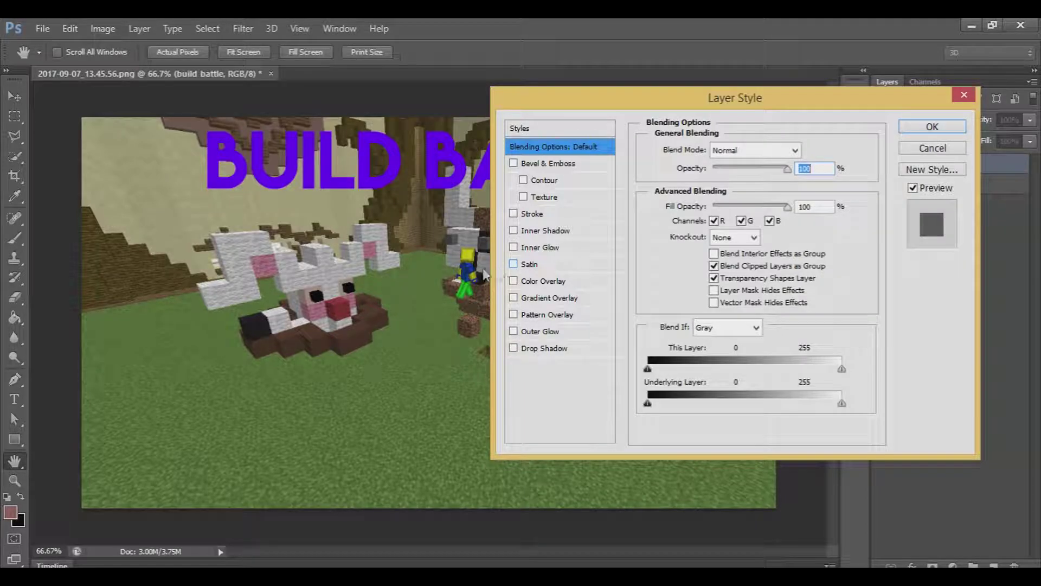
click(513, 213)
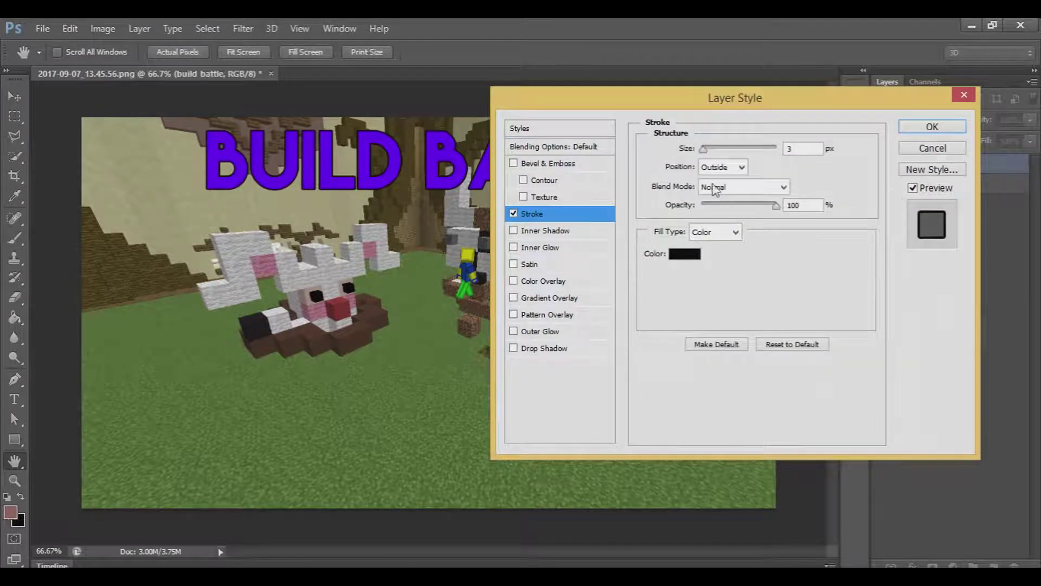
drag(705, 152, 711, 153)
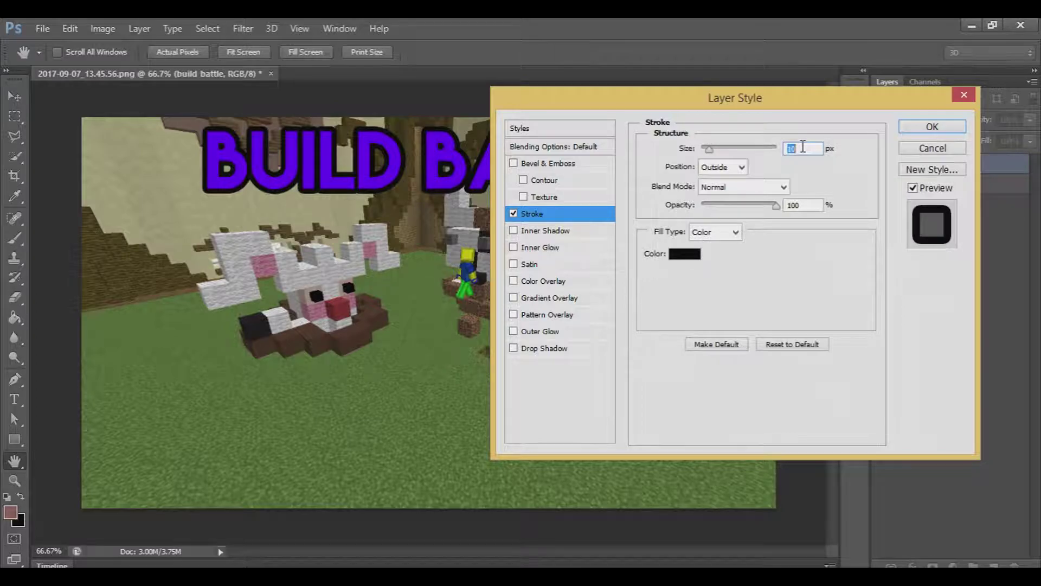
text(7)
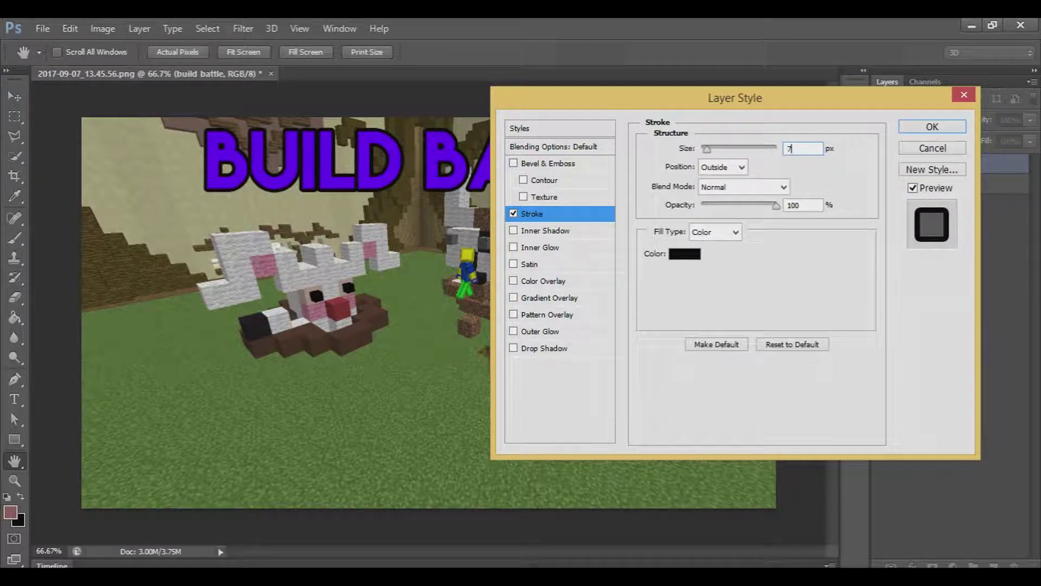
Add a gradient overlay to the title using the last preset, the semi-transparent grey gradient
click(513, 297)
click(549, 298)
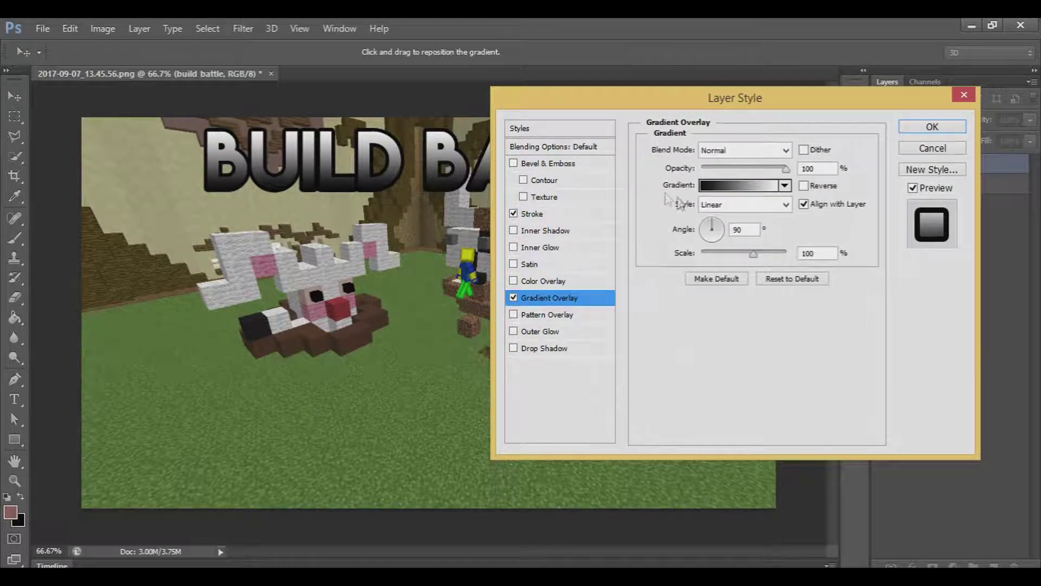
click(757, 185)
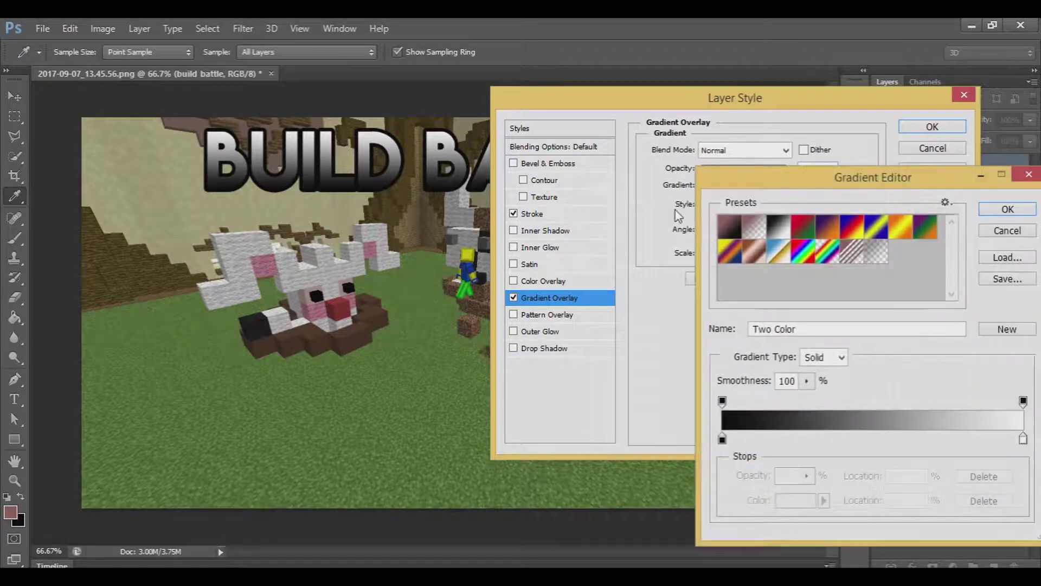
click(876, 251)
click(1009, 215)
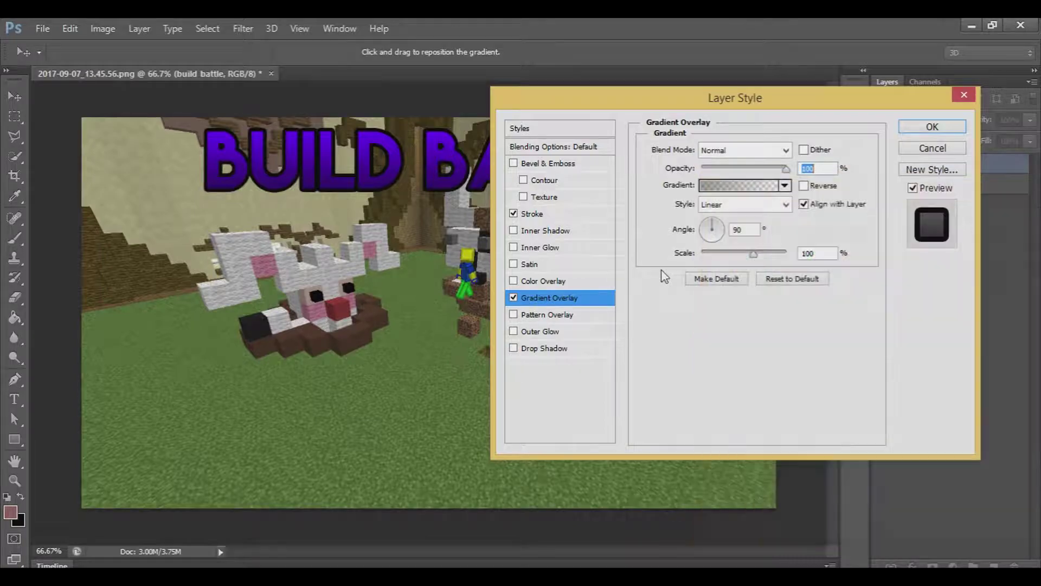
Enable Bevel & Emboss with Contour and a light-patterned Texture at 100% scale and +100% depth, and apply the layer style
click(523, 196)
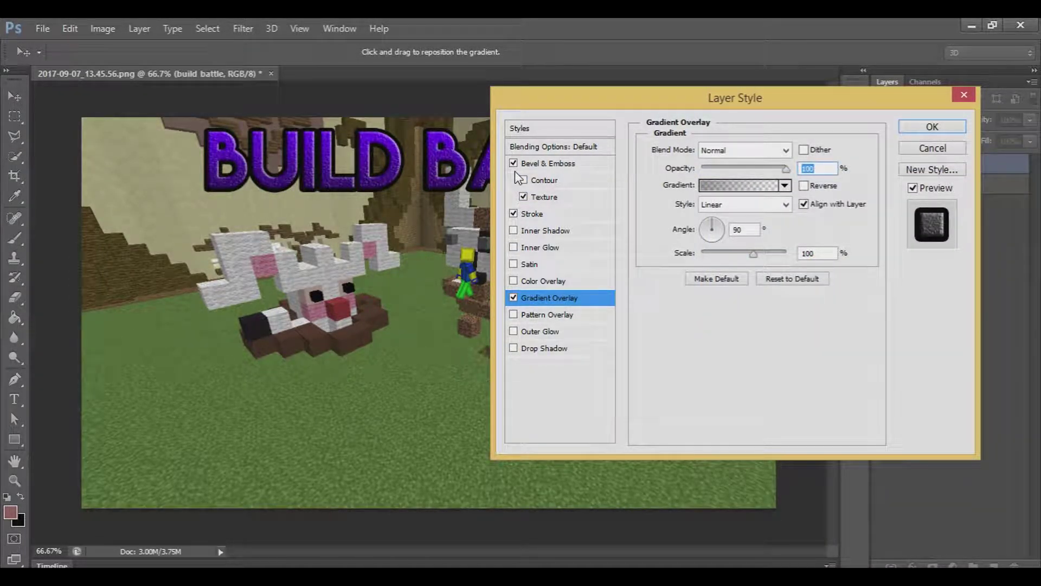
click(543, 195)
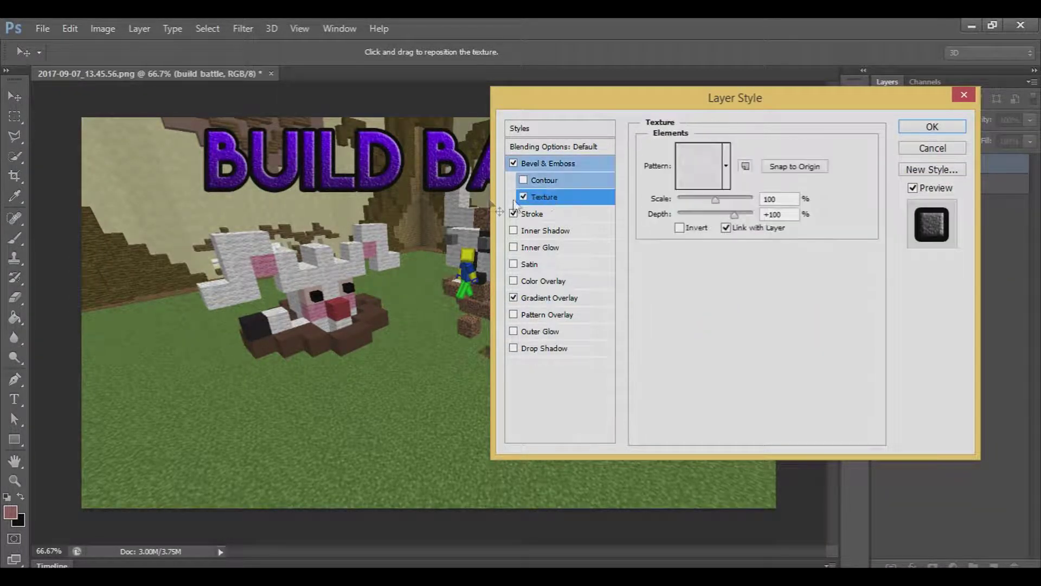
click(726, 166)
click(702, 213)
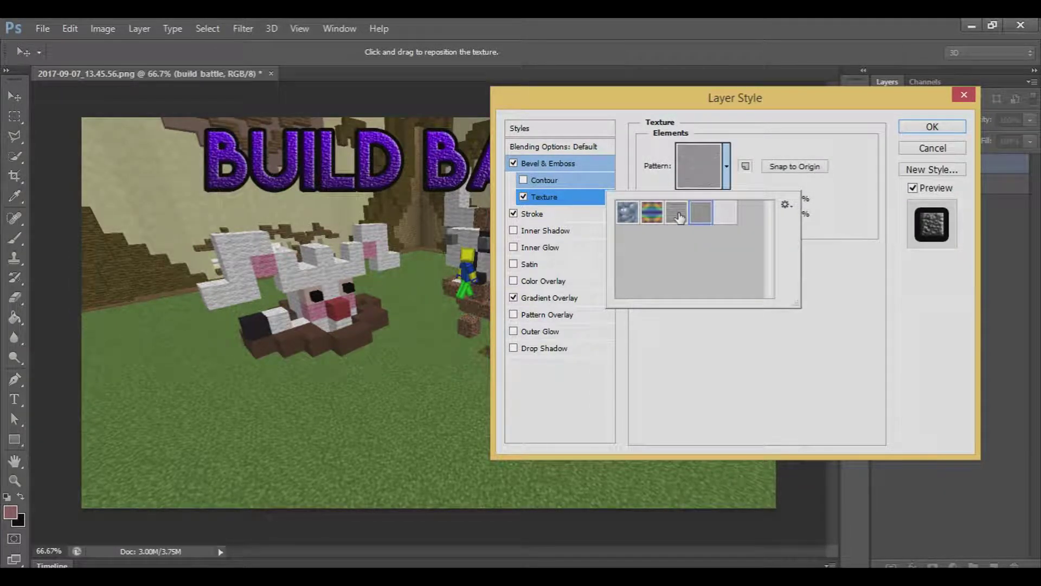
click(716, 215)
click(761, 342)
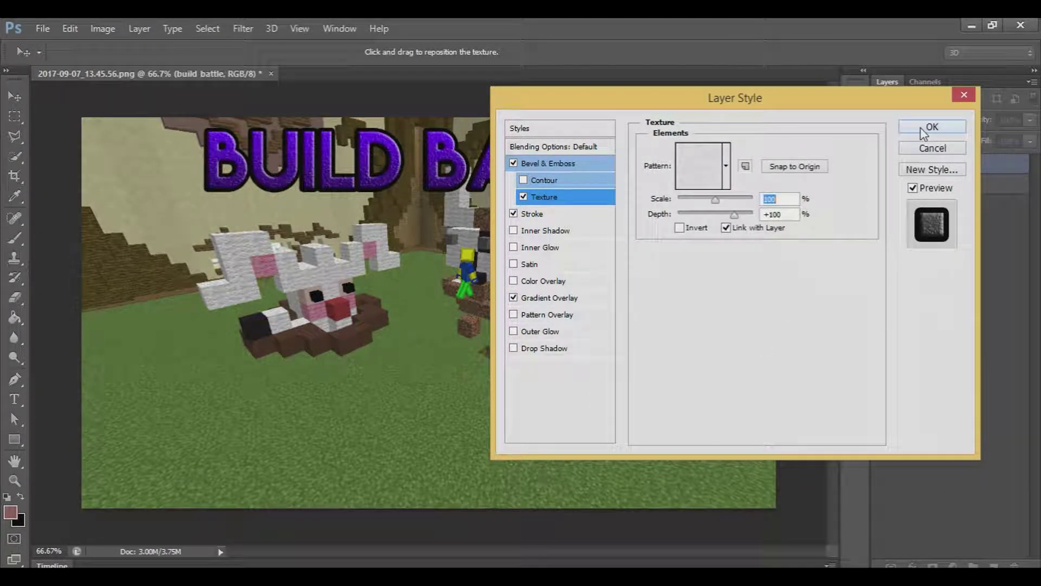
click(523, 180)
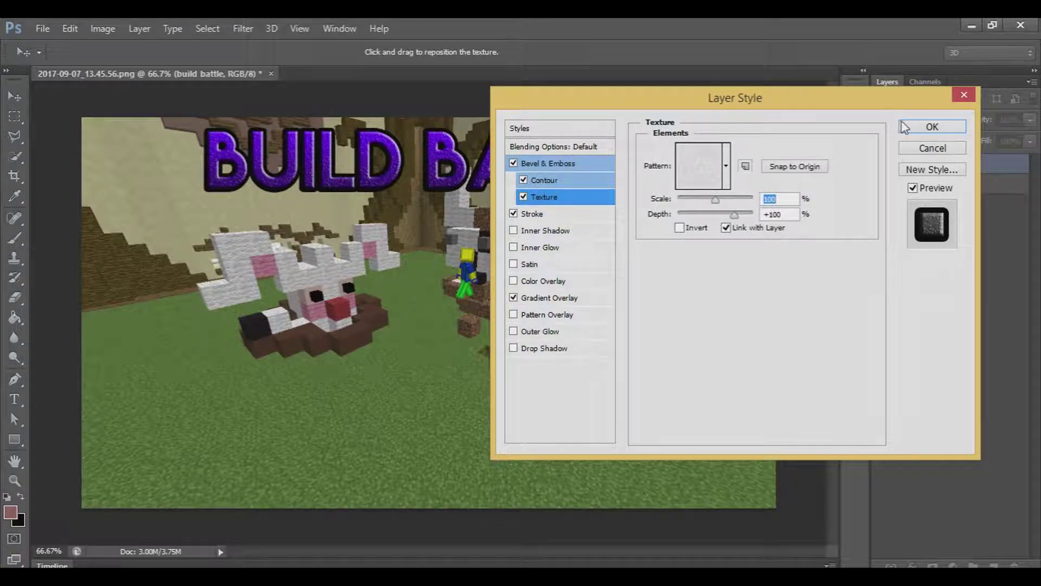
click(916, 128)
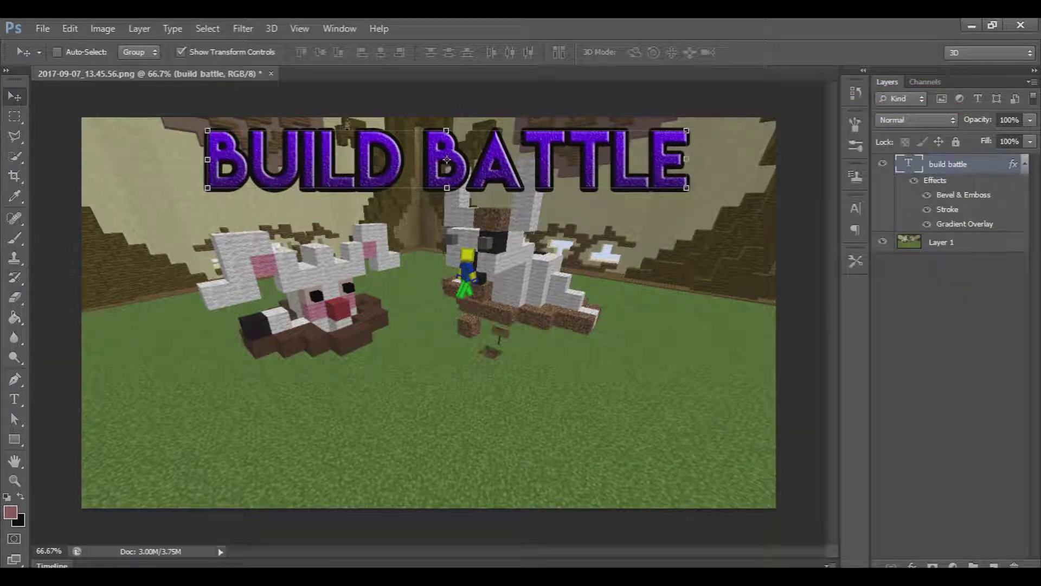
Increase the whole title's font size to 173.71 pt and move the title to the upper left of the image
click(14, 399)
double_click(550, 152)
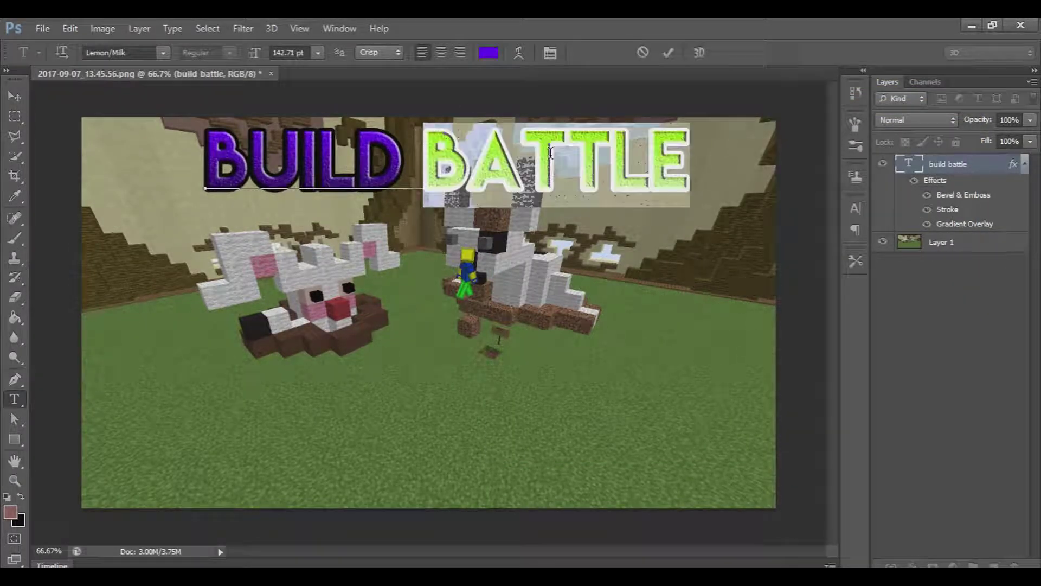
key(ctrl+a)
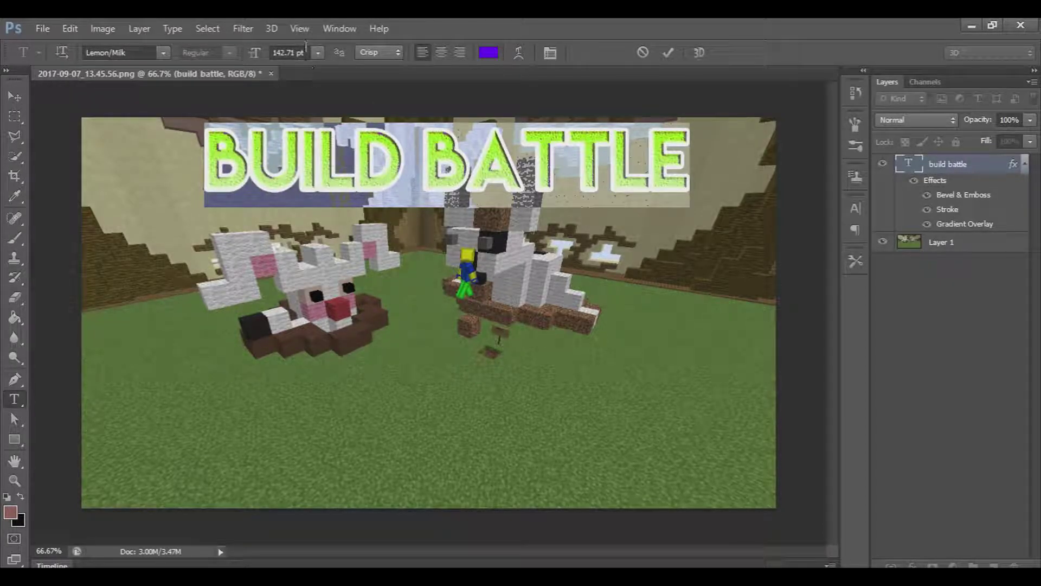
click(289, 52)
key(Up)
key(Up)
key(Up)
key(Up)
key(Up)
key(Up)
key(Up)
key(Up)
key(Up)
key(Up)
key(Up)
key(Up)
key(Up)
key(Up)
key(Up)
key(Up)
key(Up)
key(Up)
key(Up)
key(Up)
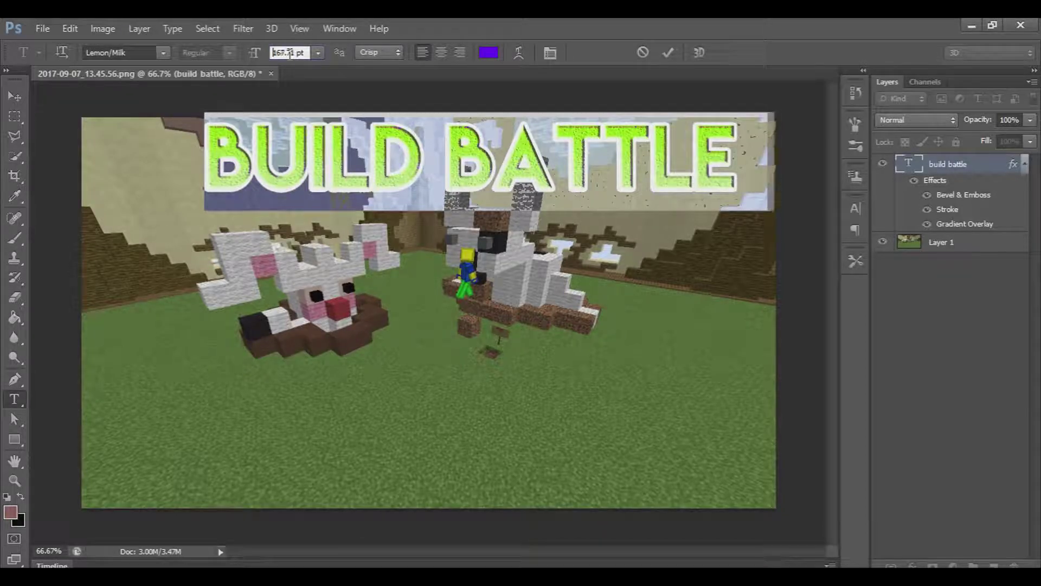
key(ctrl+Return)
key(v)
drag(383, 167, 271, 178)
Append an exclamation mark to the end of the "BUILD BATTLE" title
click(15, 400)
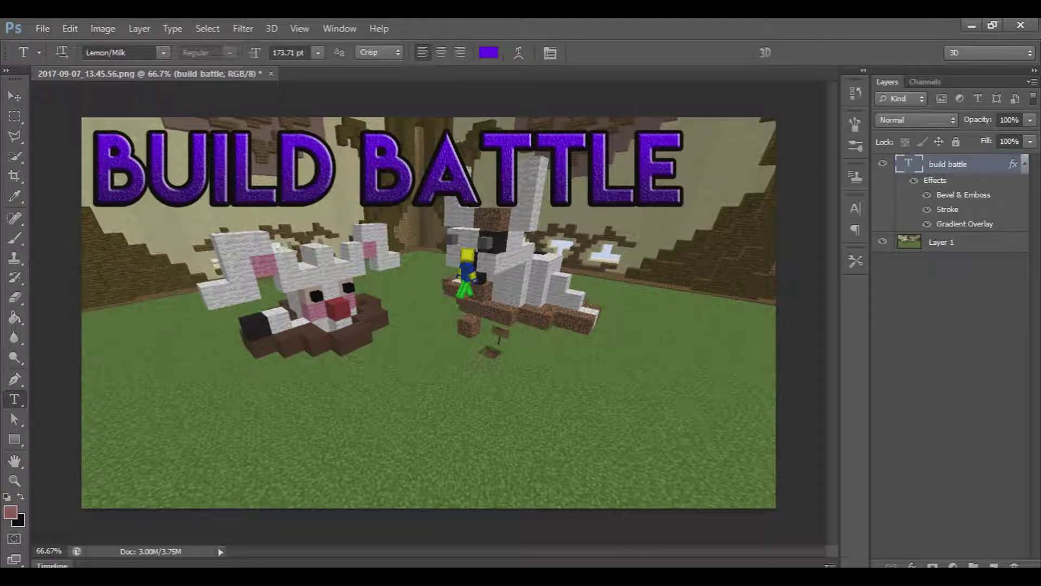
click(683, 164)
text(!)
Reduce the title's font size slightly and nudge the text into the image's upper-left corner
drag(710, 195, 322, 72)
click(286, 52)
scroll(286, 52, down, 13)
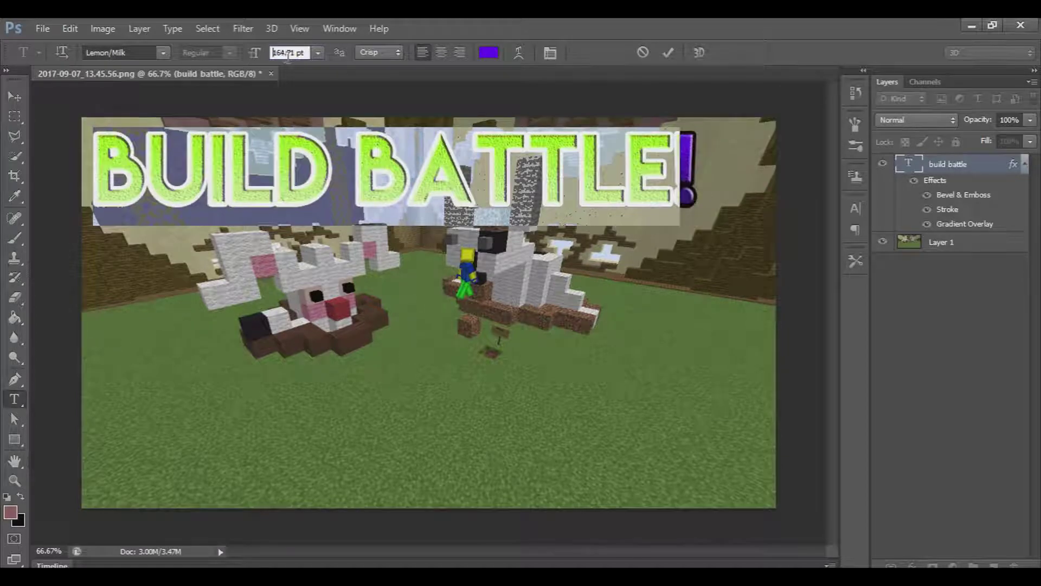
click(14, 97)
drag(266, 211, 260, 202)
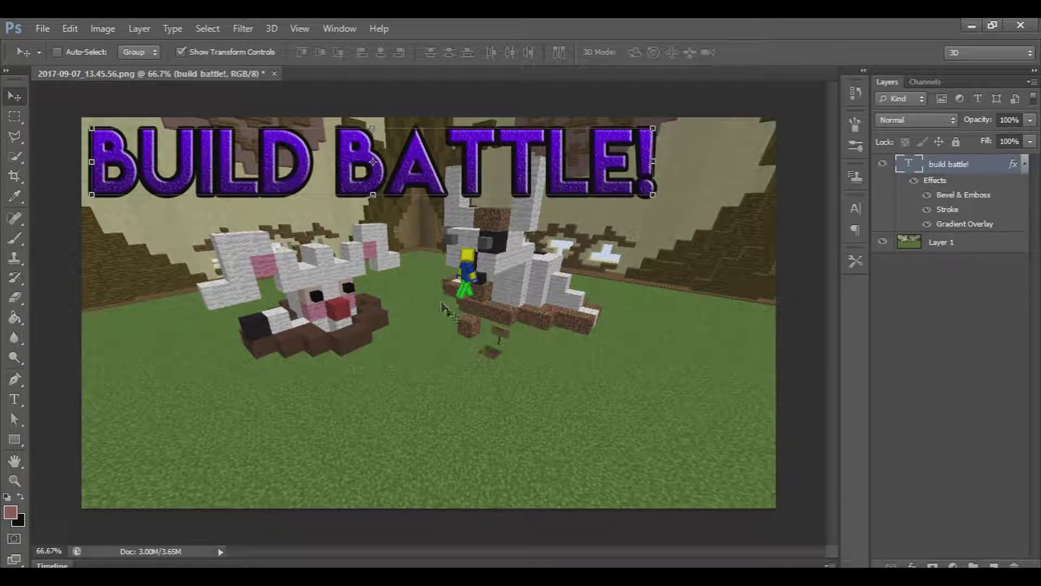
Switch to Cinema 4D and select the Adv Steve Rig v5.1 object to show its attributes
key(alt+Tab)
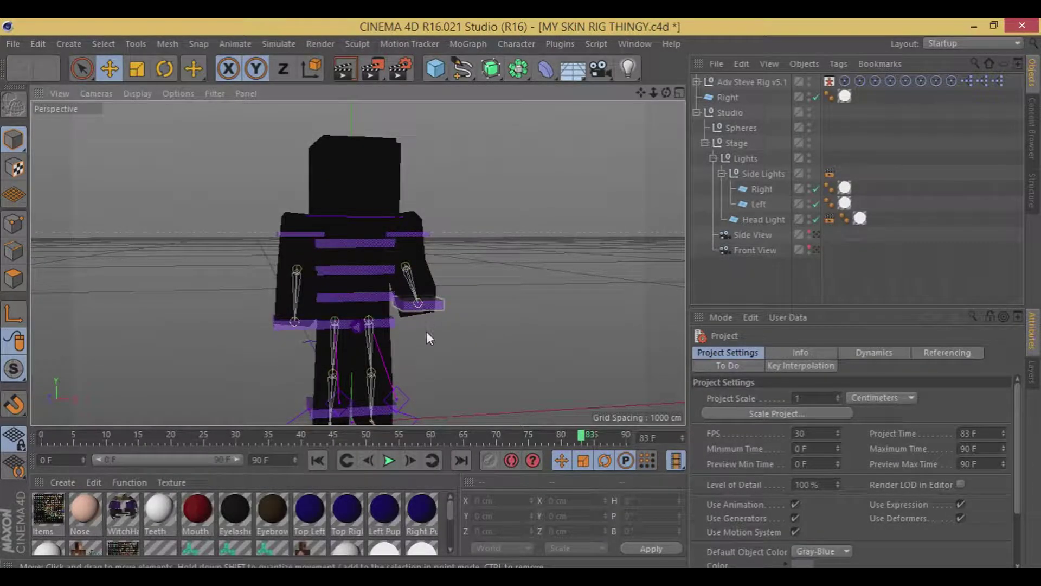
drag(506, 289, 624, 303)
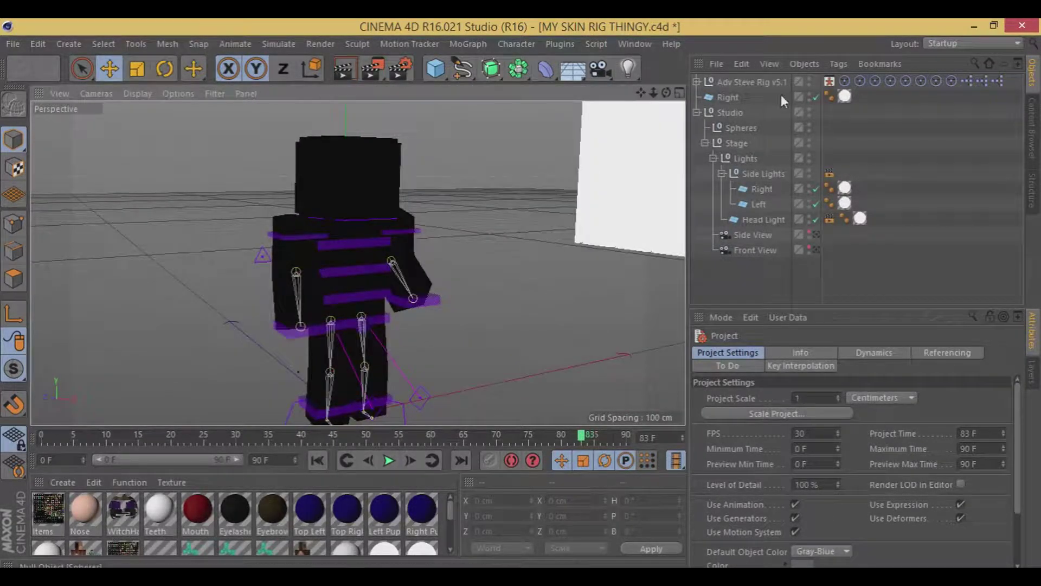
click(753, 83)
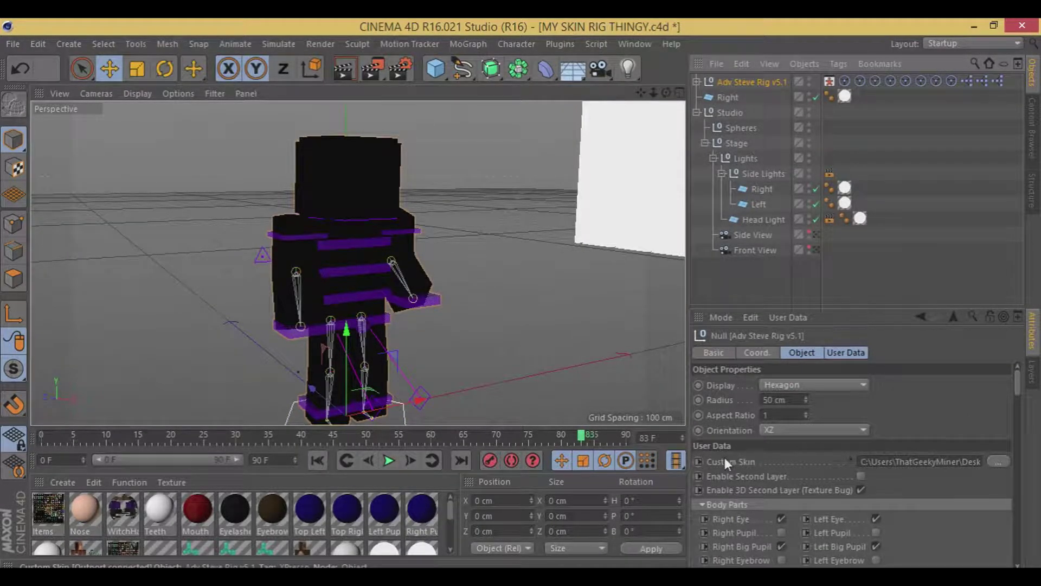
Open the file browser for the rig's Custom Skin and close it without choosing a file
click(999, 462)
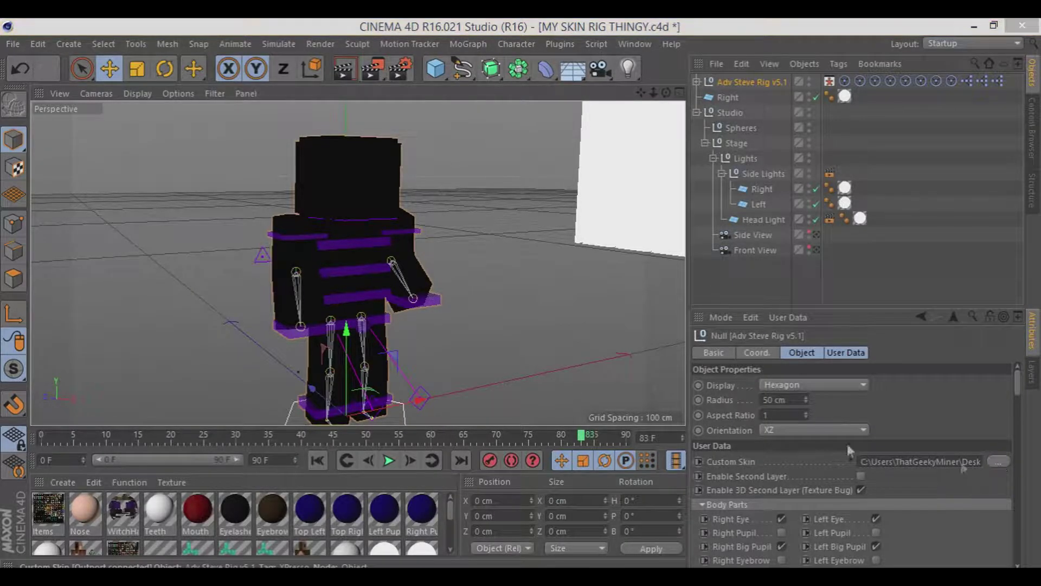
click(852, 248)
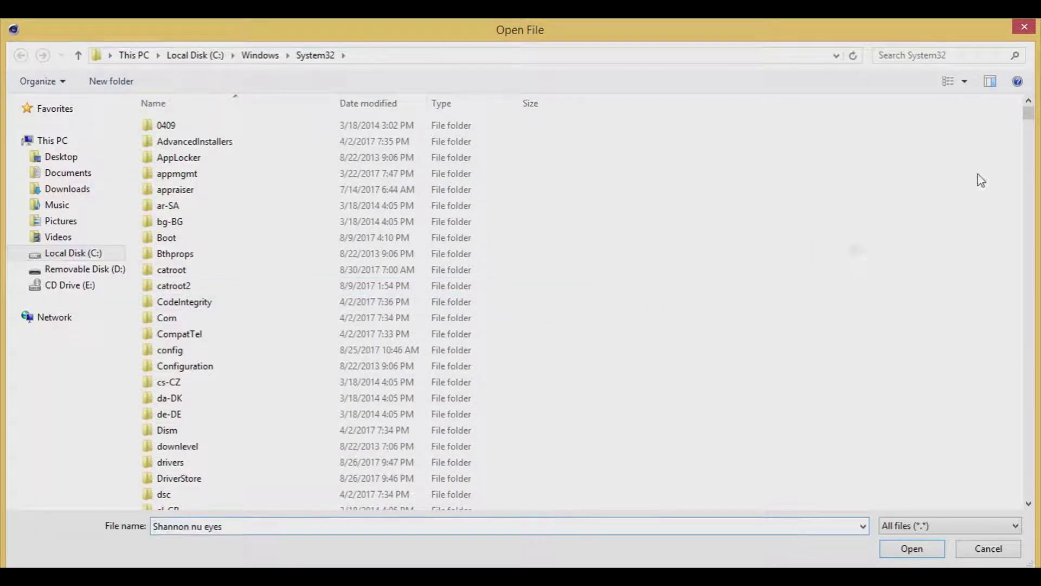
click(1025, 28)
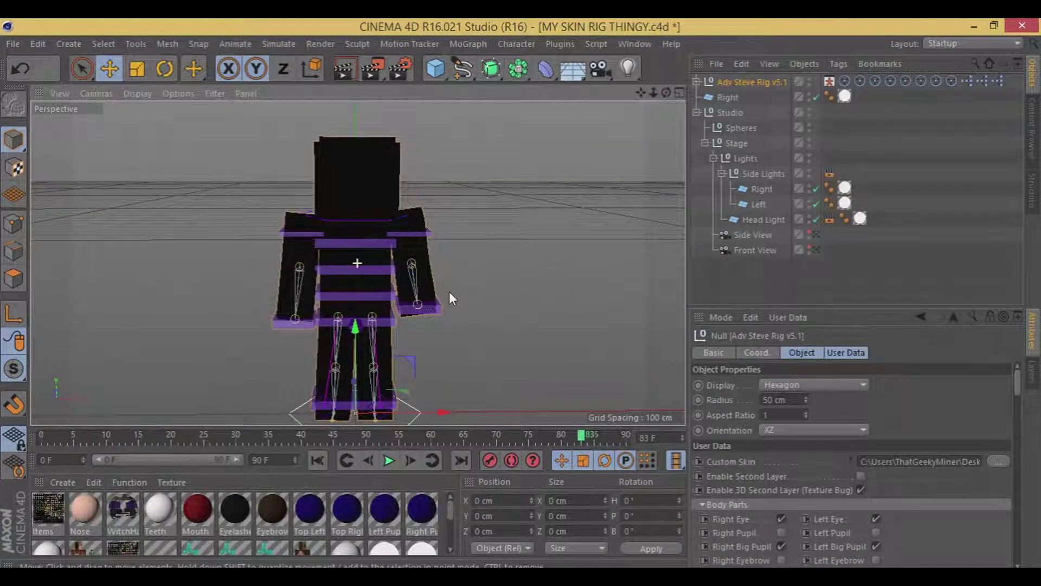
Examine the character rig's controls from the side, selecting the arm goals and the neck control
alt+drag(440, 320, 580, 329)
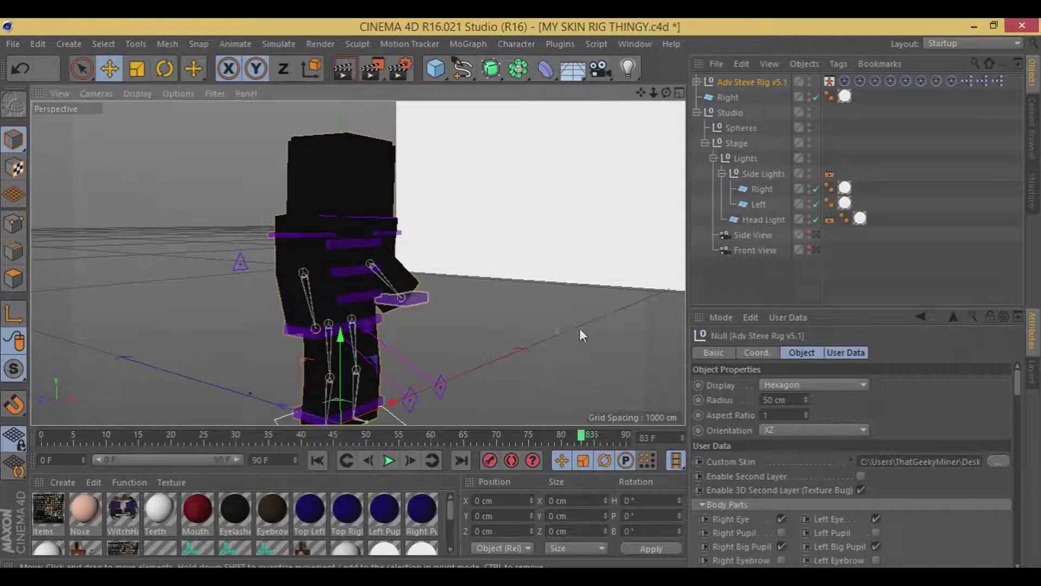
click(403, 298)
click(518, 346)
click(416, 298)
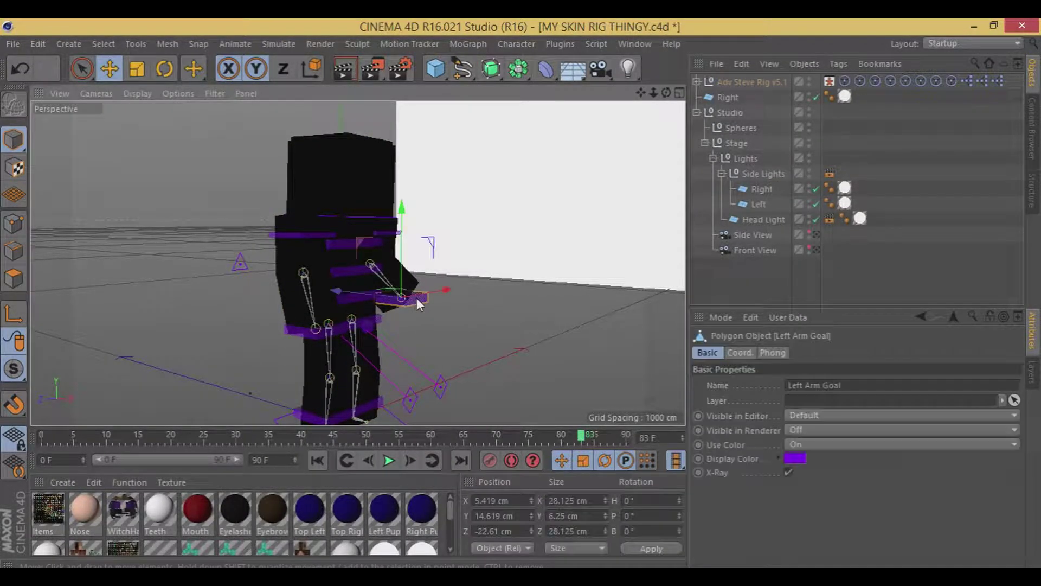
click(463, 328)
click(302, 327)
click(414, 304)
click(350, 348)
drag(380, 353, 467, 385)
click(333, 405)
click(382, 245)
click(381, 243)
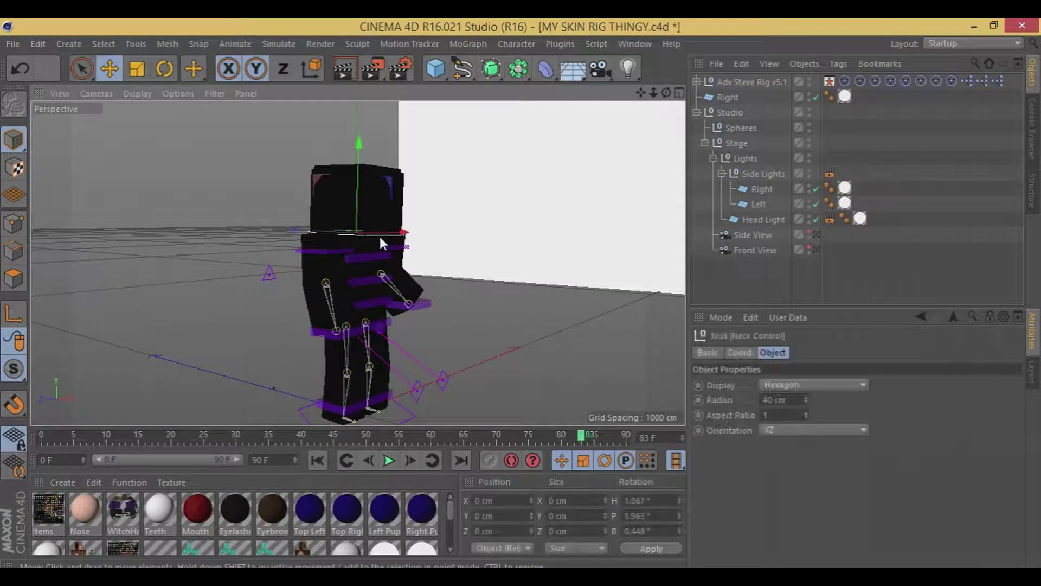
click(616, 234)
Raise the rig's Right Arm Goal to about head height so the arm takes a waving pose
click(355, 332)
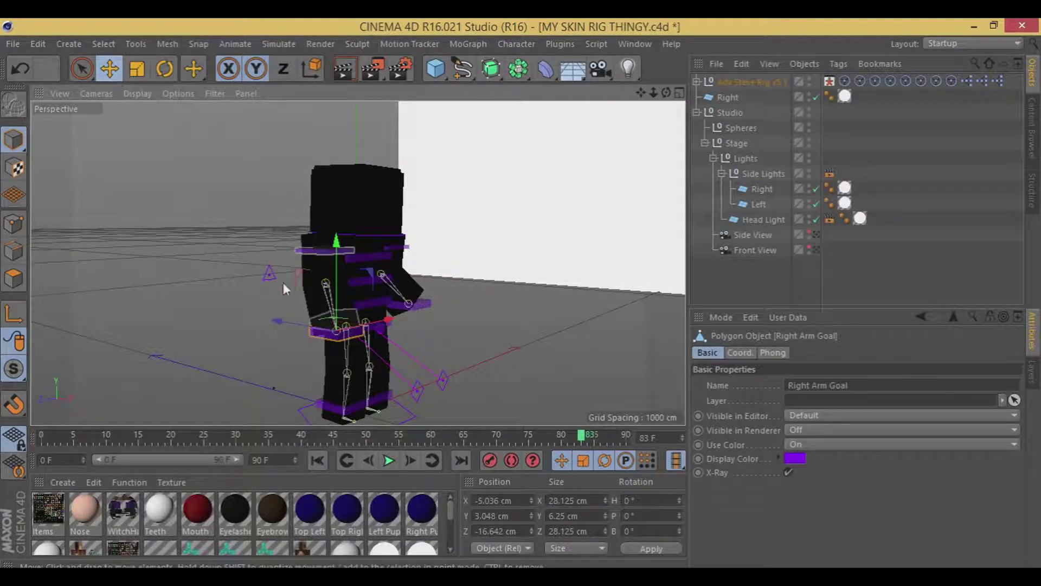
drag(296, 321, 353, 288)
drag(391, 323, 299, 302)
click(425, 302)
click(263, 335)
drag(263, 335, 246, 133)
Move the Left Arm Goal about 5.8 cm outward along X, away from the body, and deselect it
drag(480, 380, 443, 307)
click(444, 307)
click(435, 311)
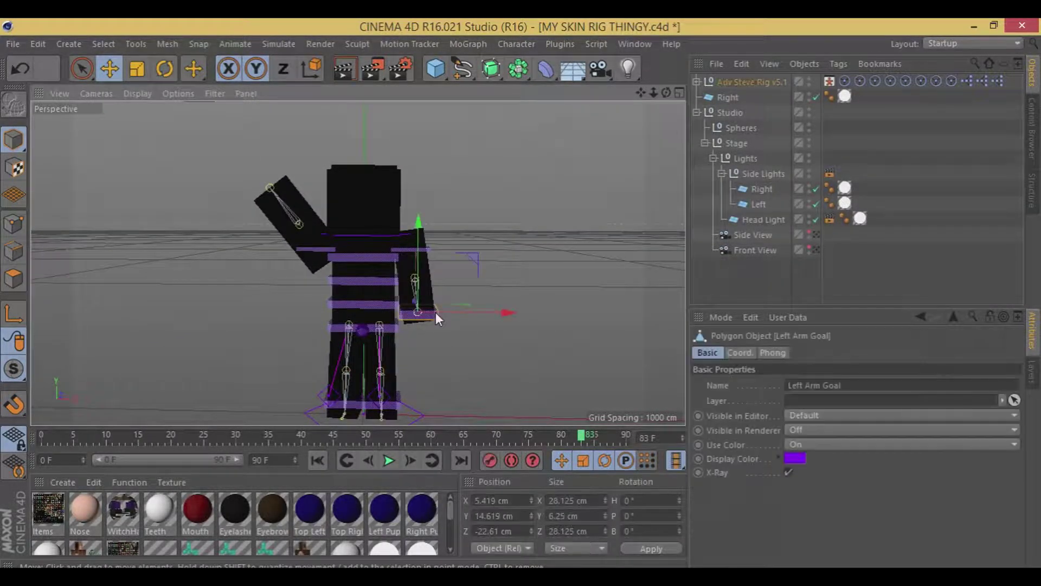
drag(453, 314, 460, 307)
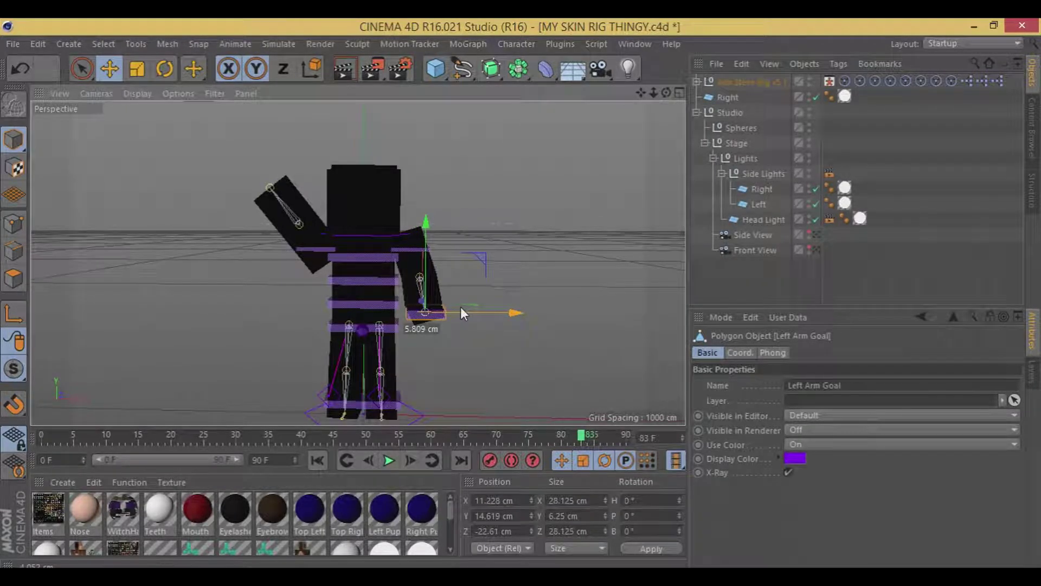
click(533, 257)
drag(536, 254, 525, 379)
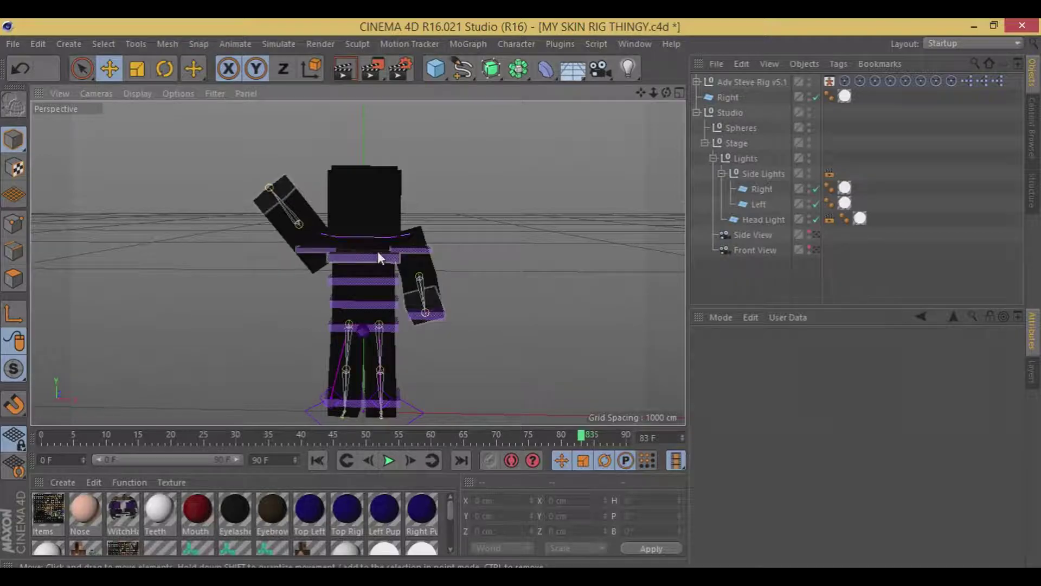
Adjust the rig's Left Foot Goal and Right Foot Goal to pose the legs, and clear the selection
click(376, 407)
drag(390, 392, 383, 389)
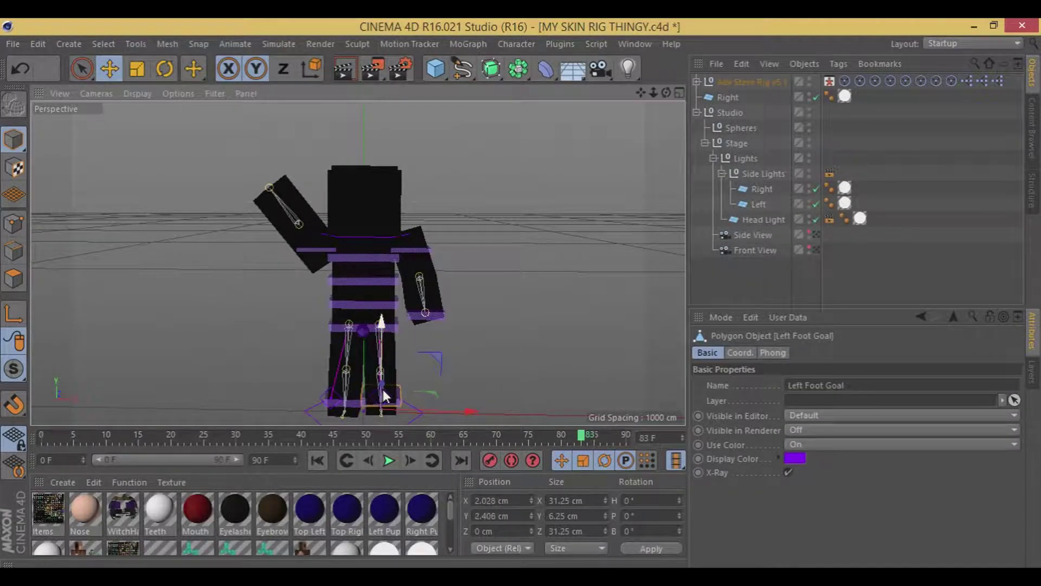
drag(561, 373, 409, 417)
drag(466, 357, 369, 323)
click(336, 365)
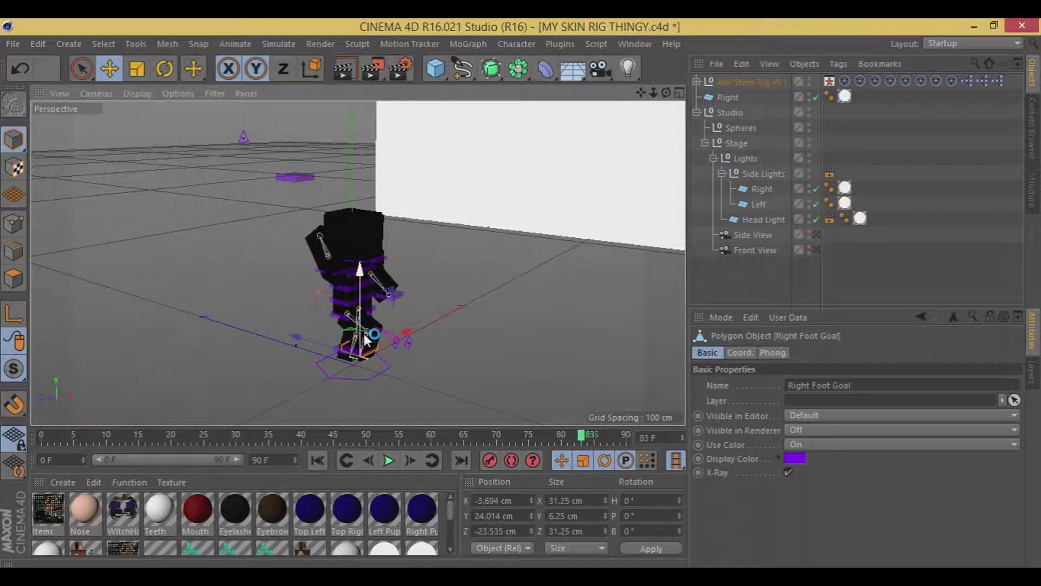
drag(404, 349, 440, 296)
click(485, 317)
Rotate the rig's Neck Control slightly to turn the character's head, and deselect it
click(392, 258)
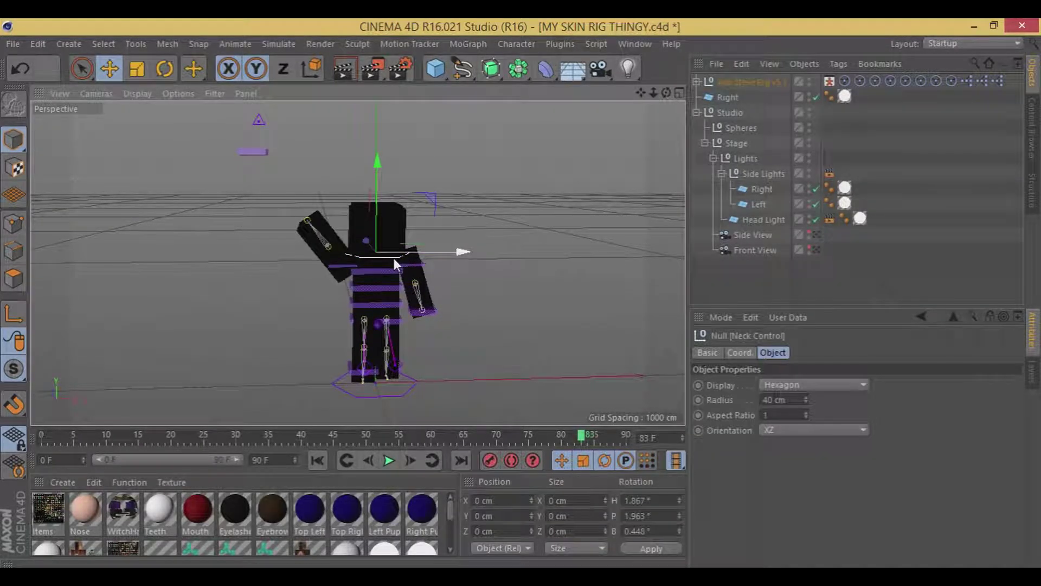
click(165, 67)
drag(364, 263, 367, 242)
click(576, 276)
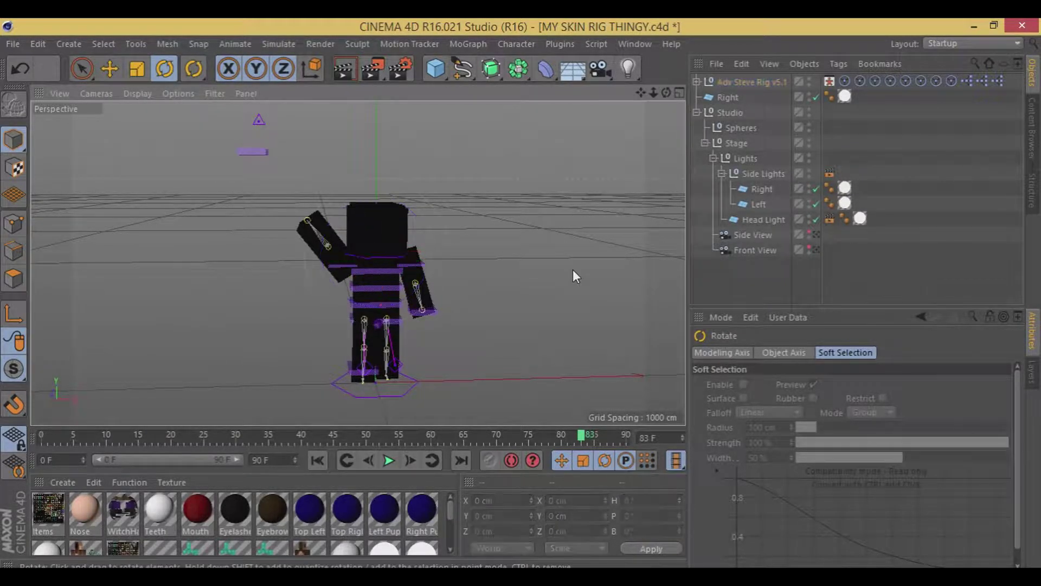
Find the minecraft item pack v1.2 LIB4D file in the Cinema 4D folder under Documents in File Explorer
scroll(559, 288, up, 2)
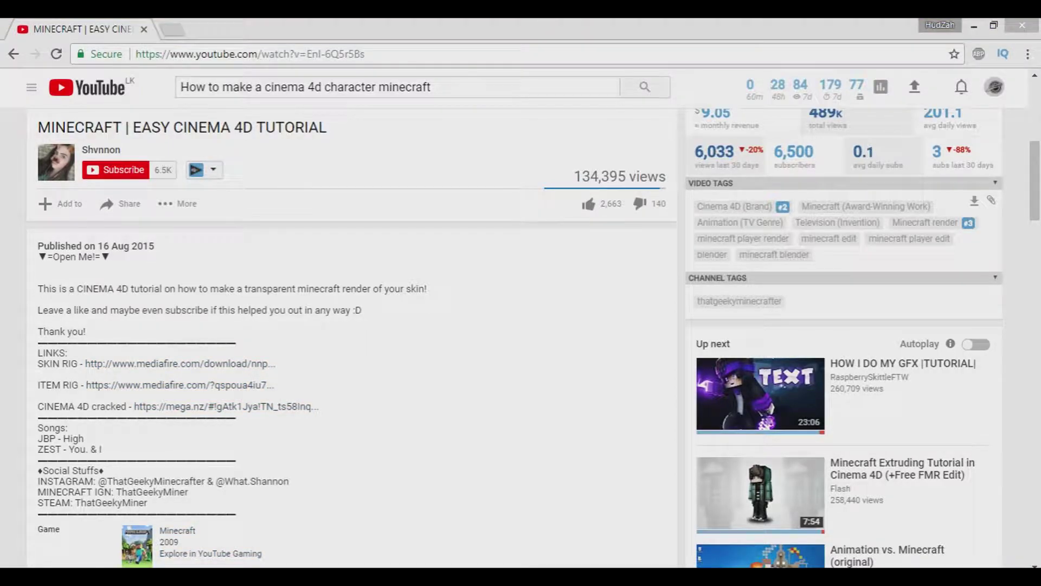
double_click(219, 209)
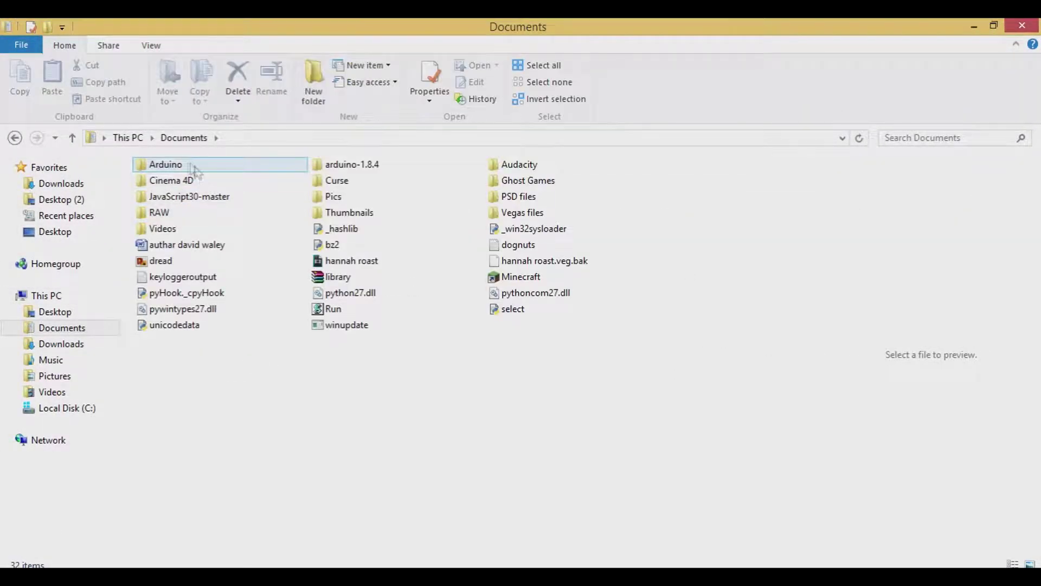
double_click(170, 178)
click(190, 221)
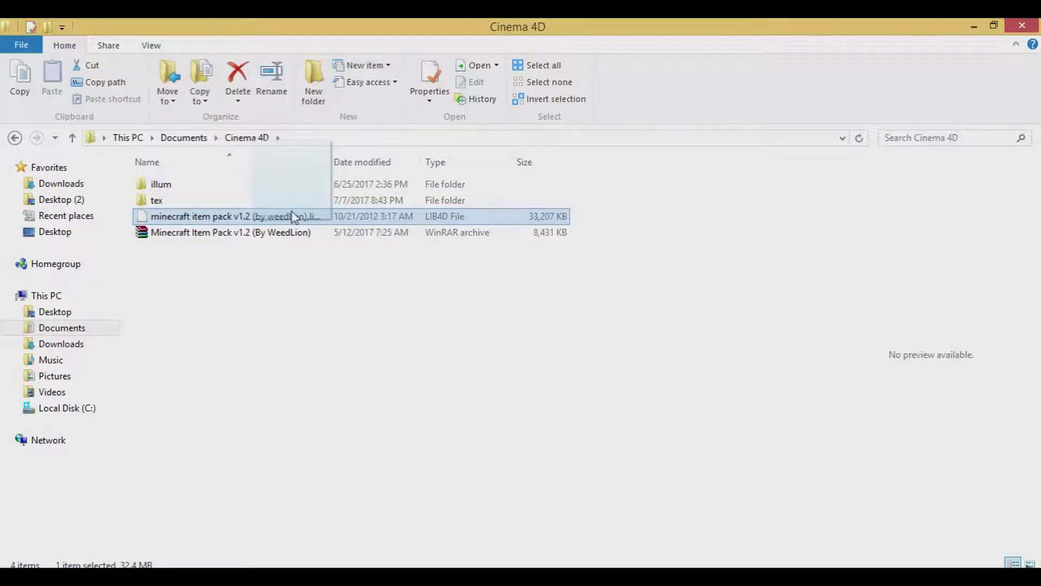
Inspect the contents of the Minecraft Item Pack v1.2 (By WeedLion) archive in WinRAR, dismissing the licence notice and closing the archive
click(248, 234)
double_click(249, 236)
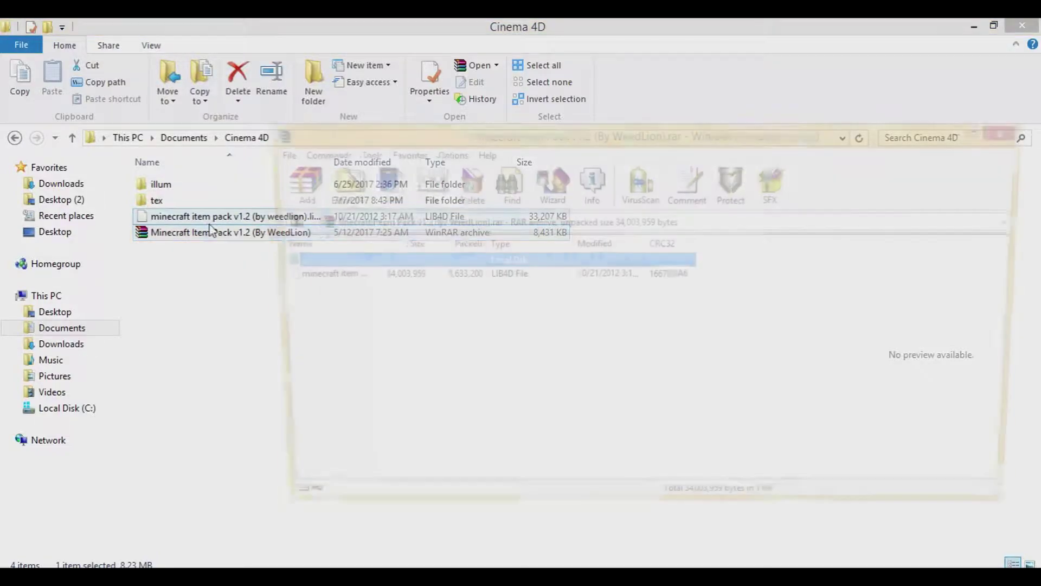
click(298, 280)
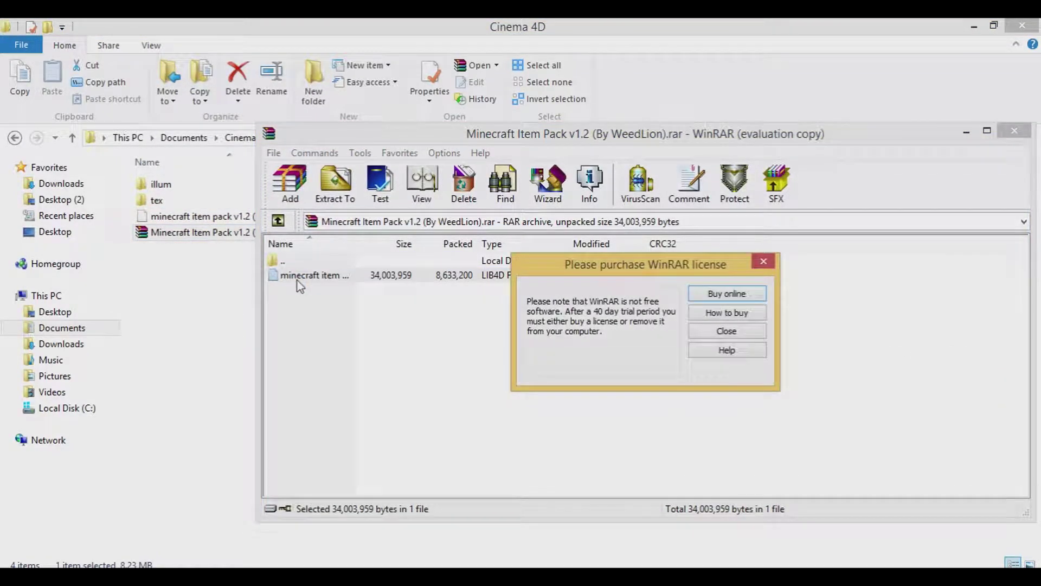
key(Escape)
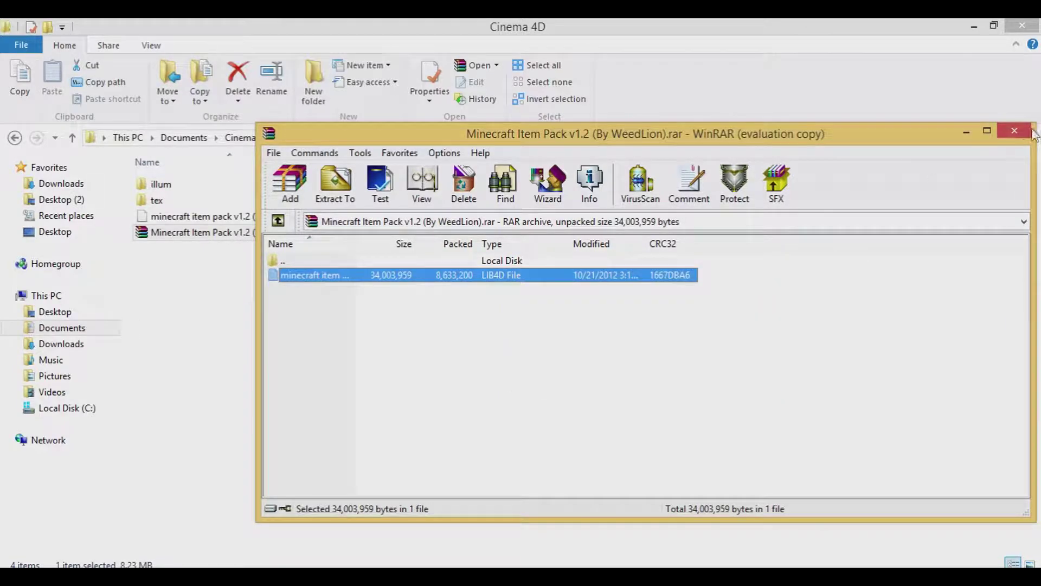
click(987, 131)
drag(233, 216, 409, 330)
click(19, 48)
click(30, 77)
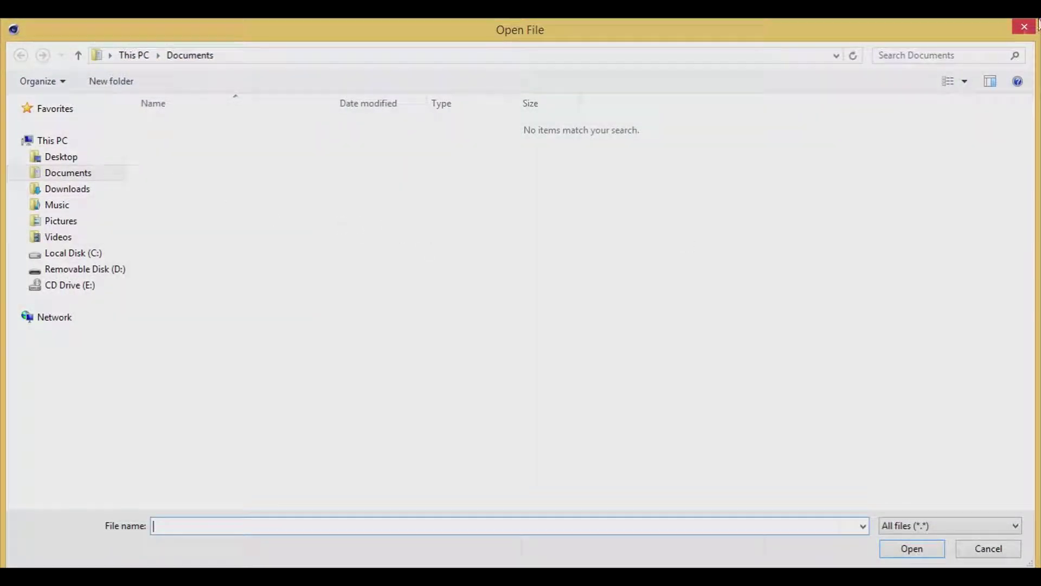
click(1034, 30)
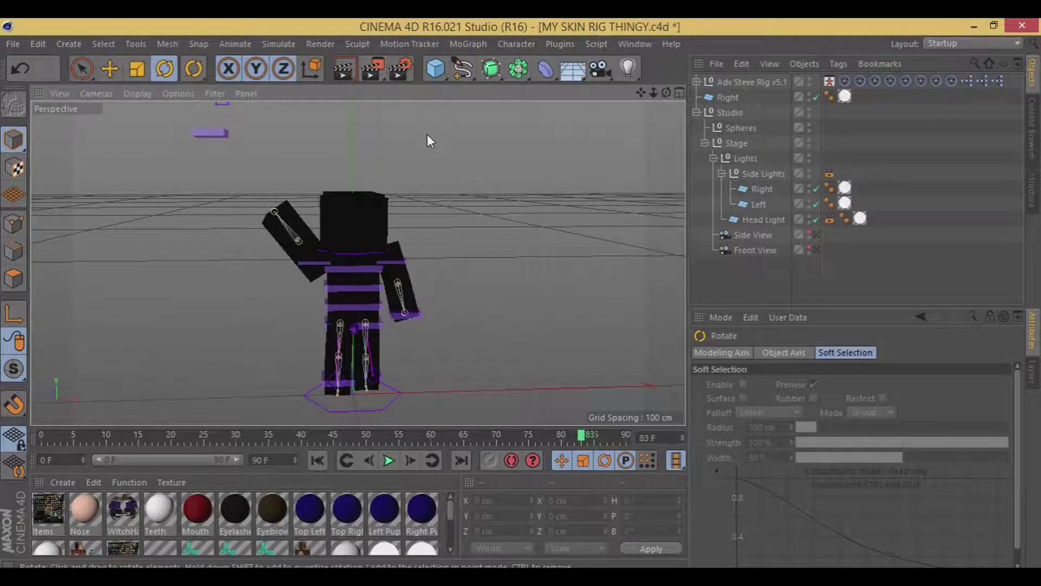
Try to render the posed character from an angled view in the Picture Viewer, dismissing the asset error and closing the viewer
drag(413, 142, 408, 214)
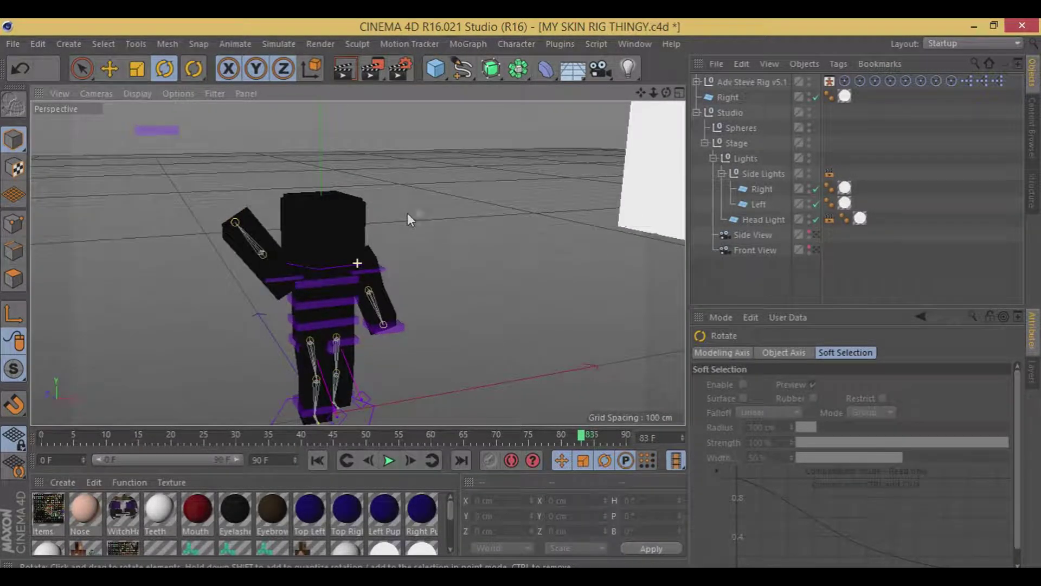
drag(640, 93, 738, 61)
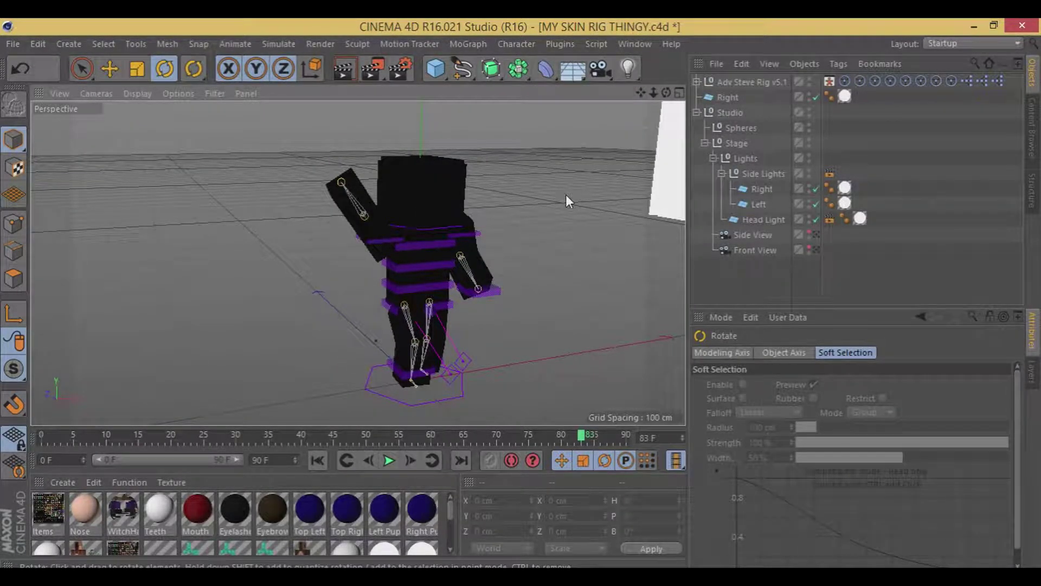
drag(566, 202, 597, 194)
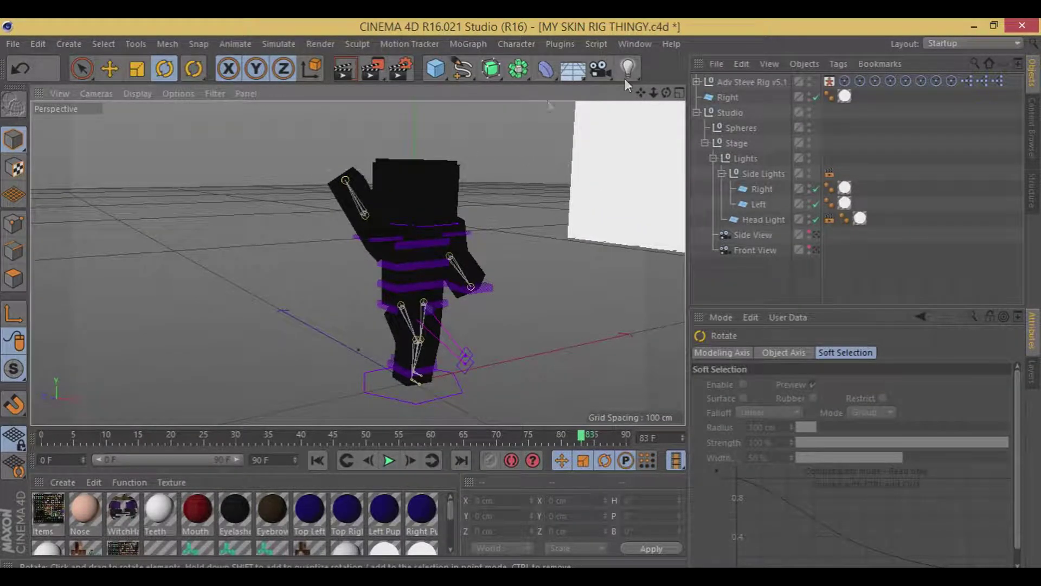
click(378, 73)
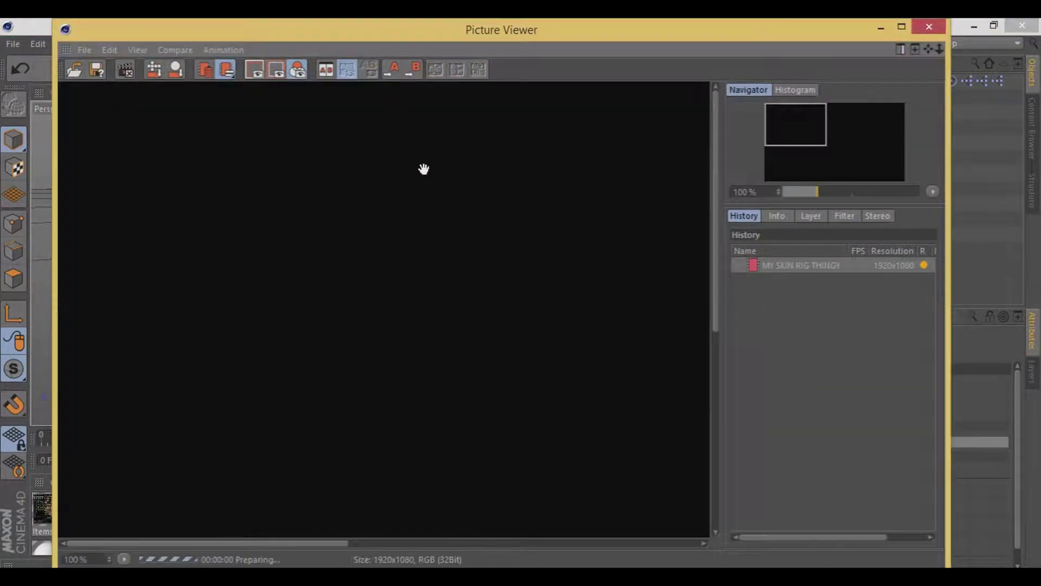
drag(437, 326, 312, 57)
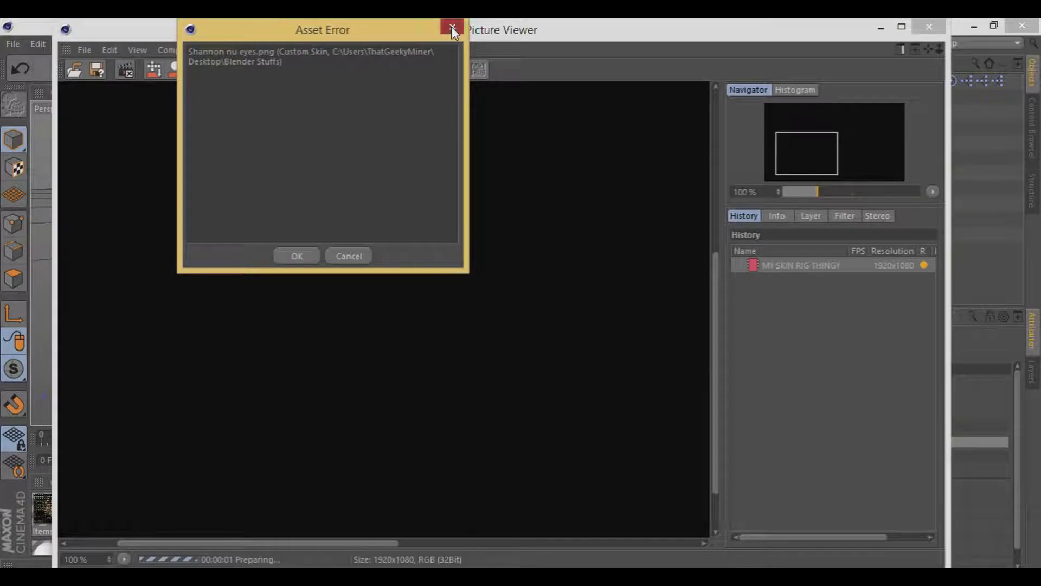
click(452, 29)
click(940, 32)
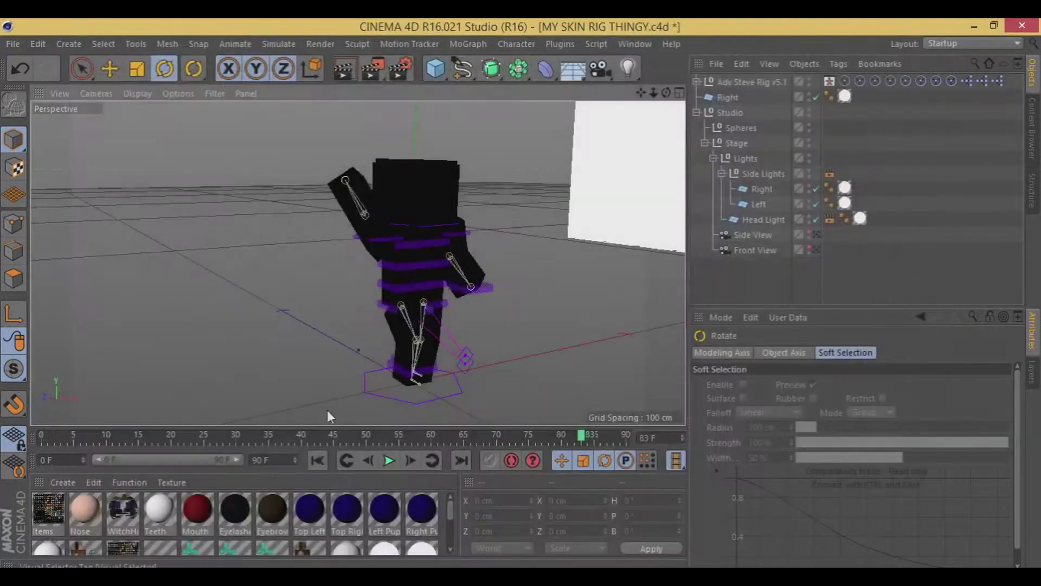
Look through the finished character renders 50 subs and 50subs in the Thumbnails folder under Documents, and close the photo viewer
key(alt+Tab)
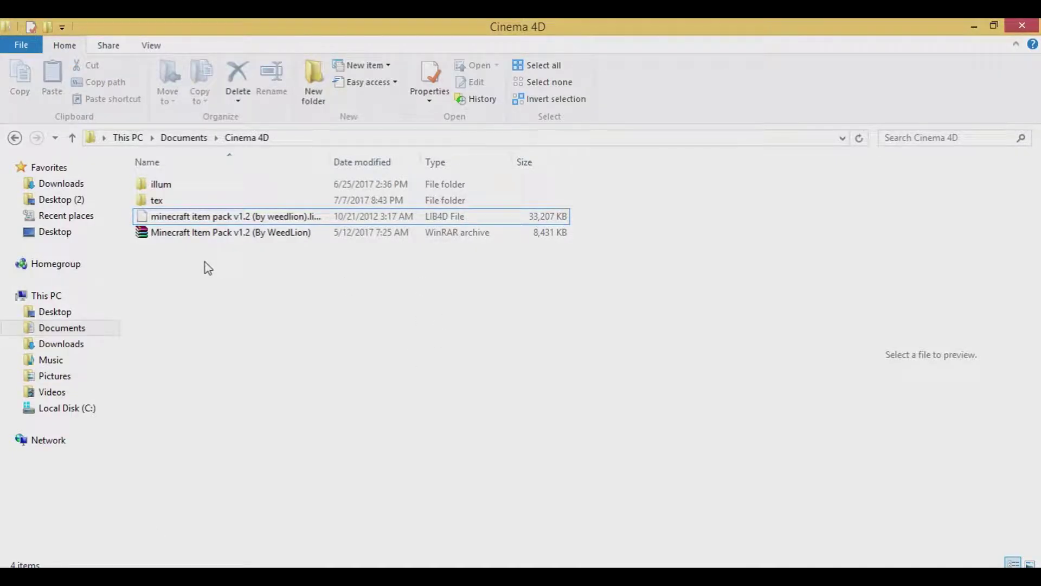
key(BackSpace)
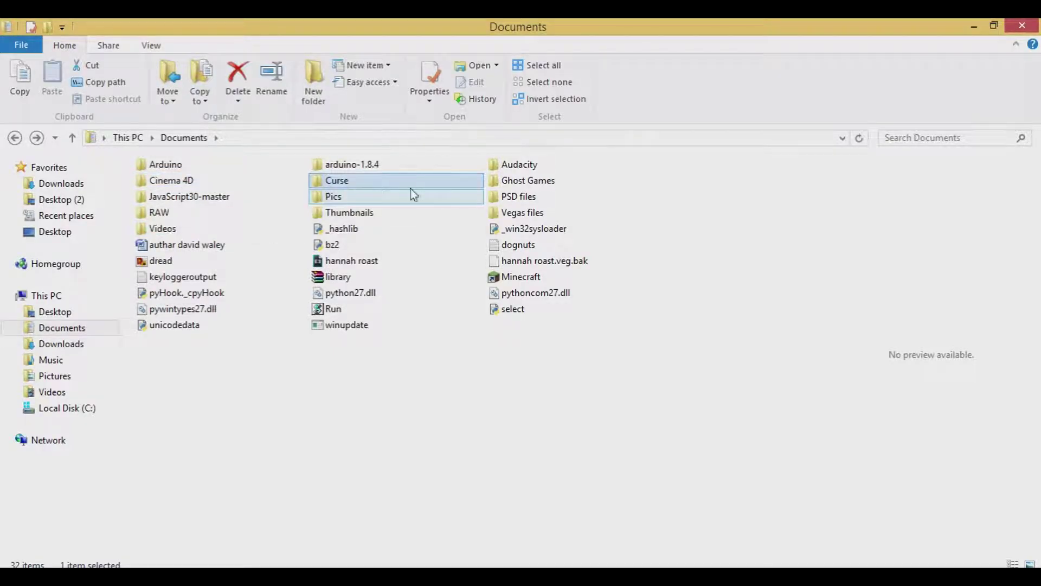
double_click(349, 212)
double_click(290, 352)
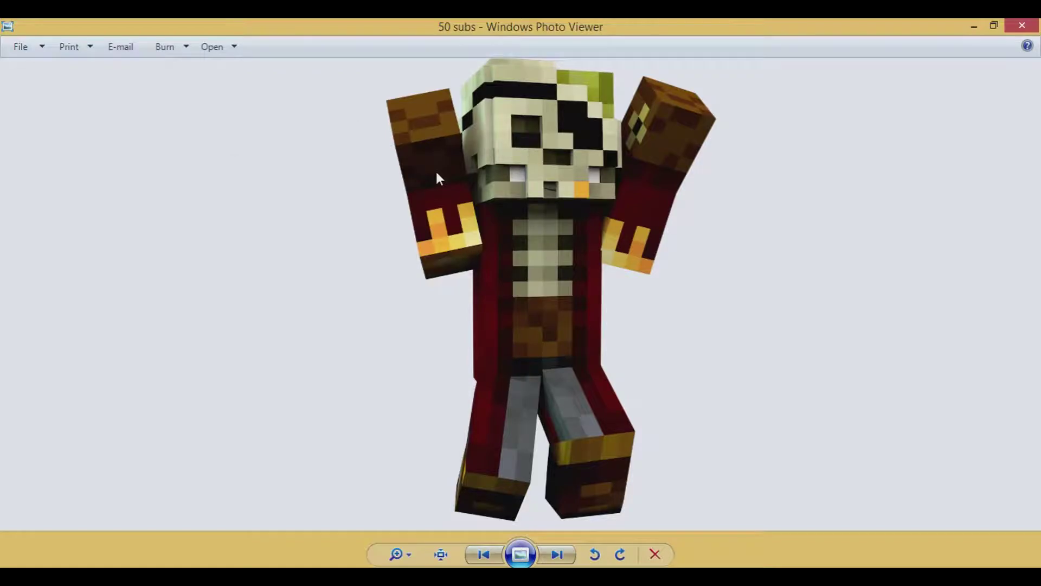
key(Right)
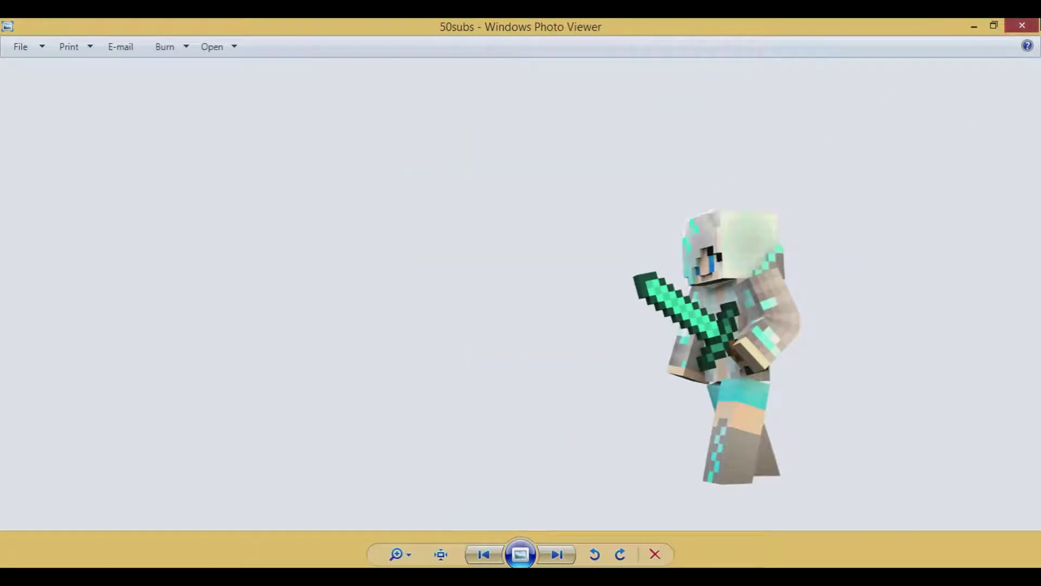
click(1022, 26)
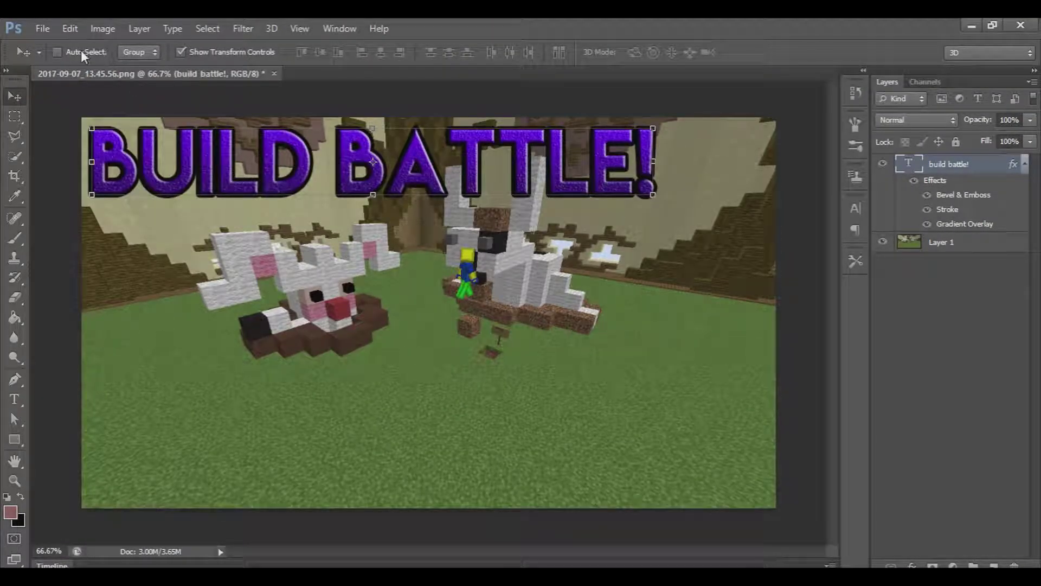
Open the character render 50 subs.png from the Thumbnails folder in Photoshop
click(42, 28)
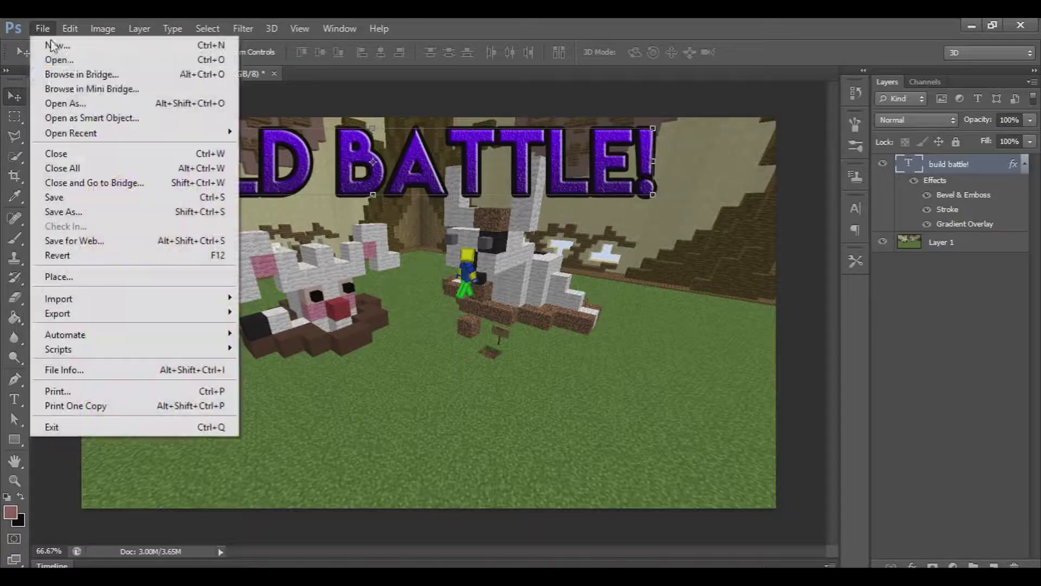
click(65, 60)
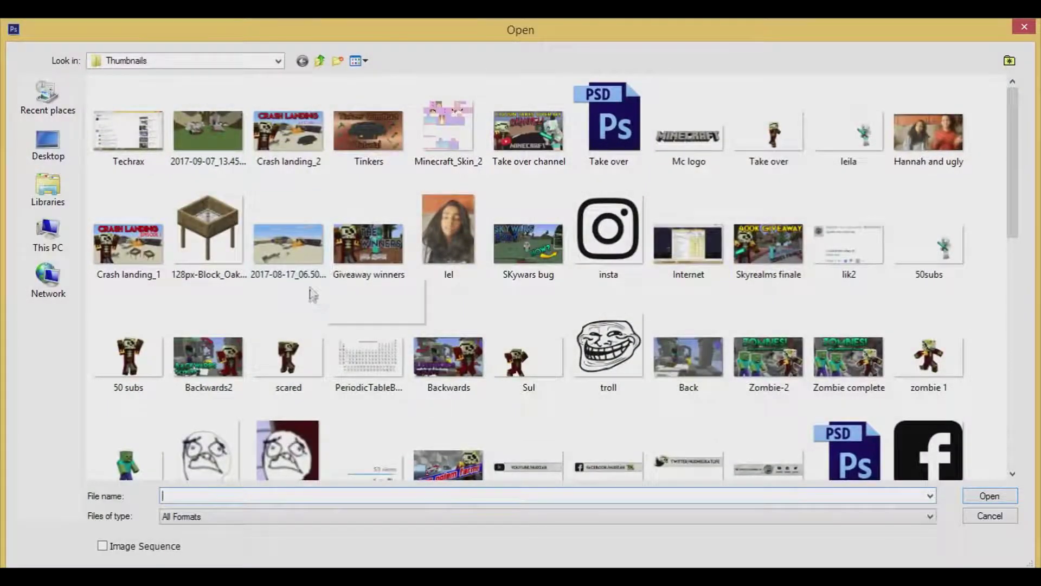
click(285, 353)
scroll(286, 353, down, 3)
double_click(102, 143)
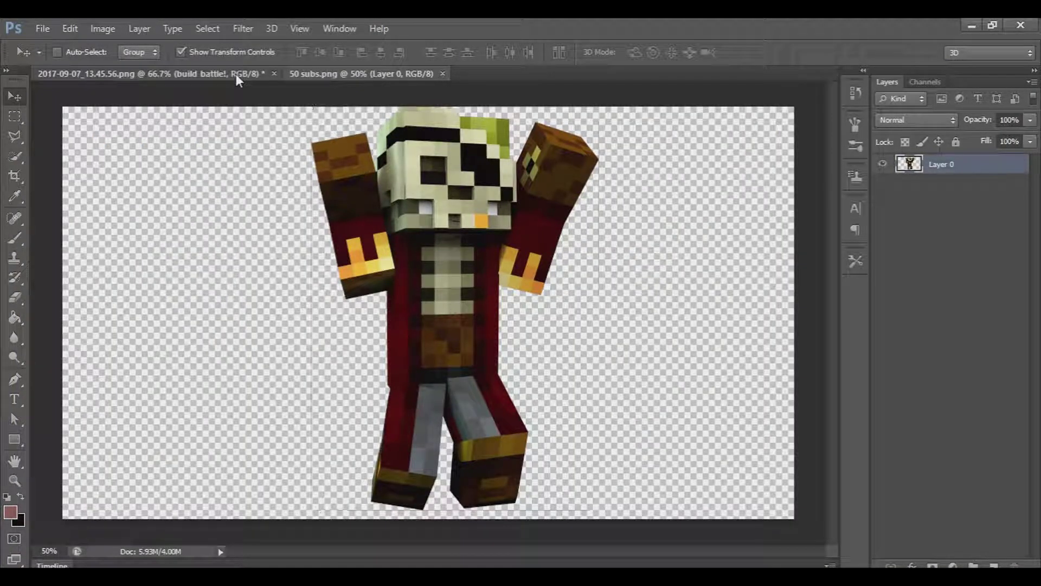
Copy the character layer from 50 subs.png into the BUILD BATTLE! thumbnail as a new layer and close 50 subs.png
click(236, 74)
drag(310, 74, 434, 232)
drag(597, 344, 274, 384)
drag(557, 239, 391, 246)
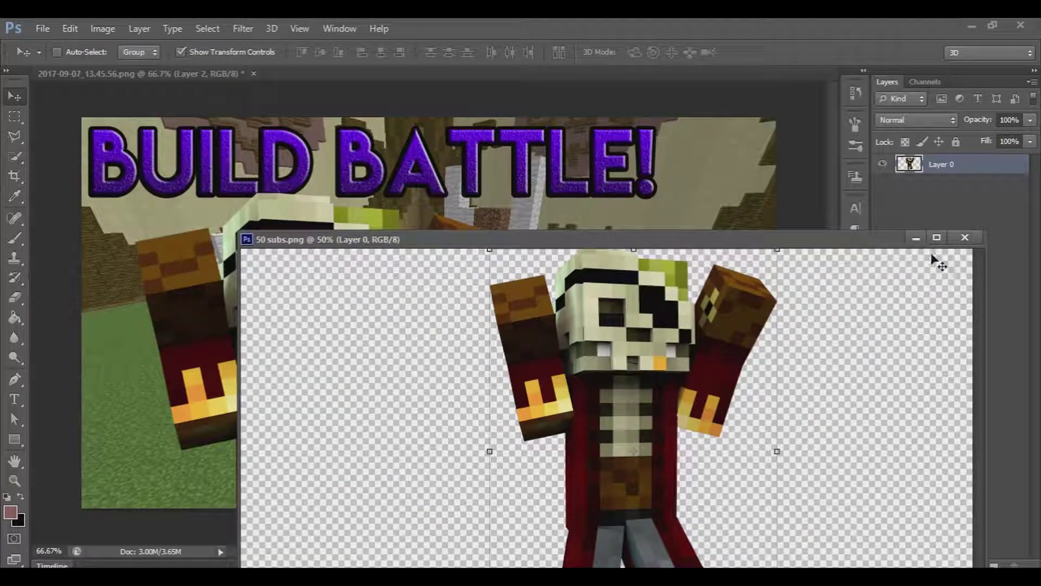
click(964, 238)
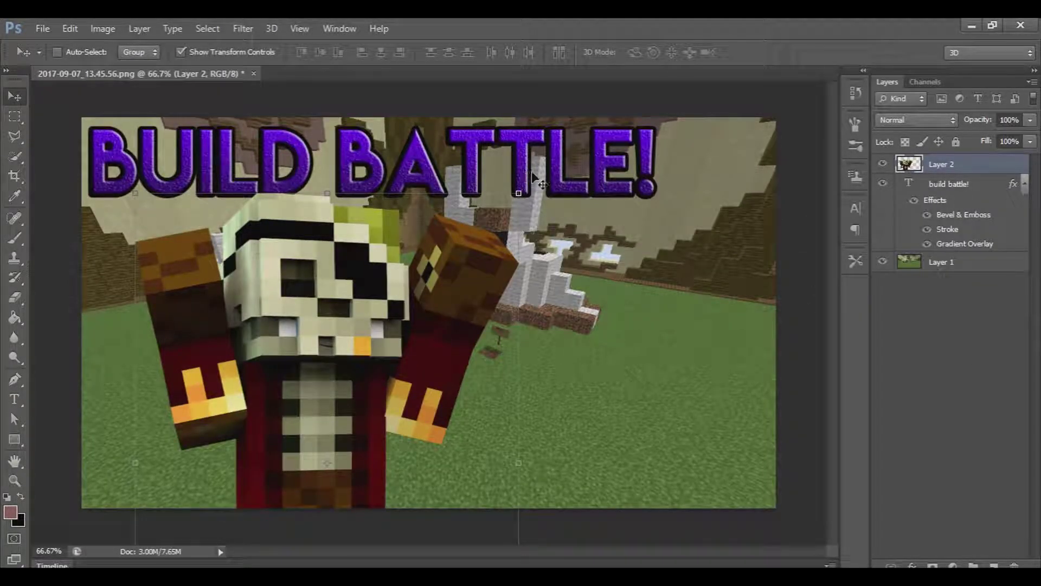
Scale down the skull-masked character and place it in the lower-right corner of the thumbnail, cropped below the chest
drag(519, 193, 409, 269)
drag(276, 367, 516, 436)
drag(641, 422, 650, 422)
key(Return)
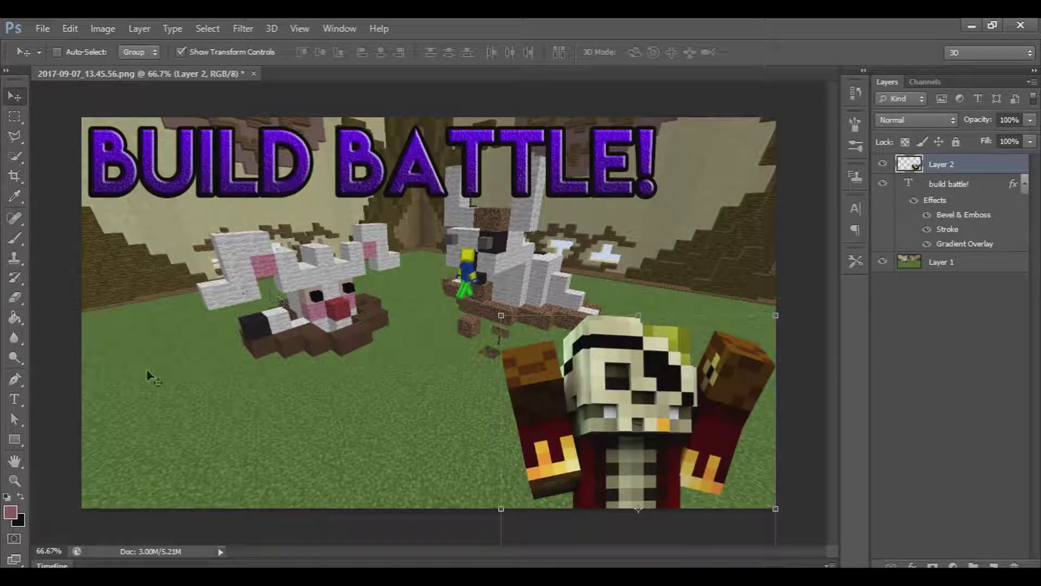
Add the text "WE CAME FIRST!" in the purple Lemon/Milk font across the lower grass area of the thumbnail
click(11, 404)
click(126, 438)
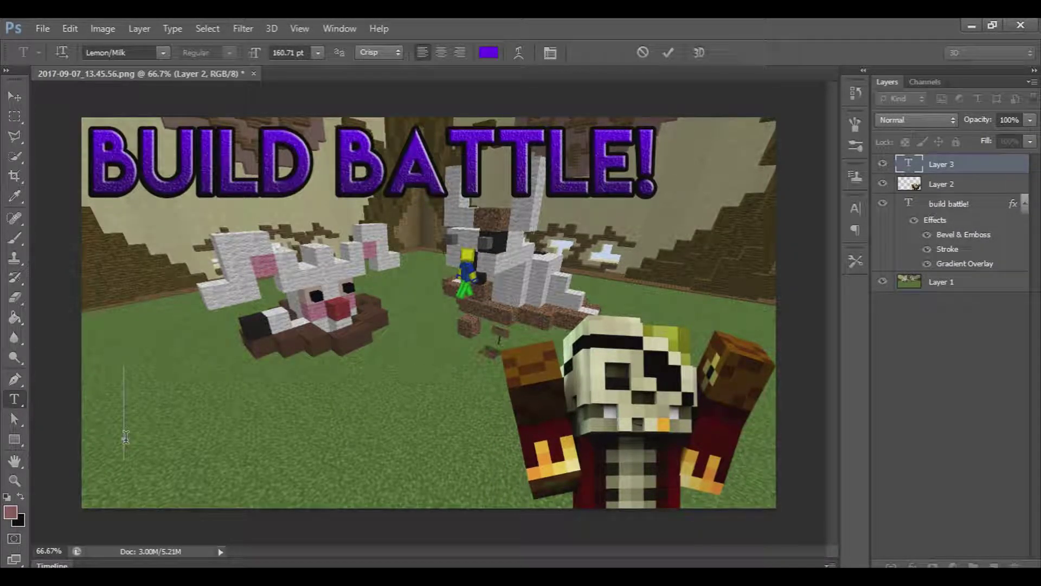
text(WE CAME FIRST!)
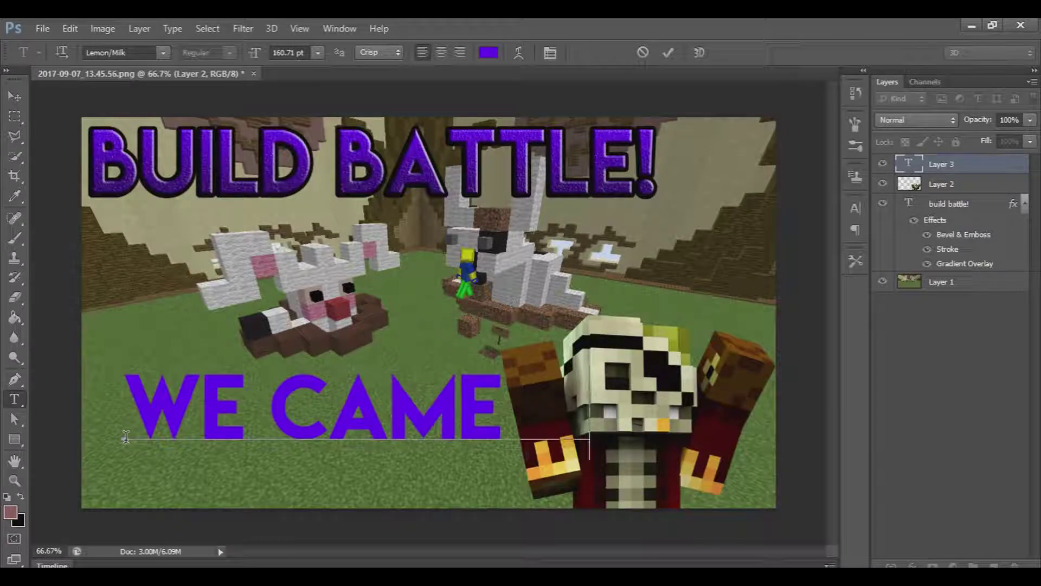
key(ctrl+Return)
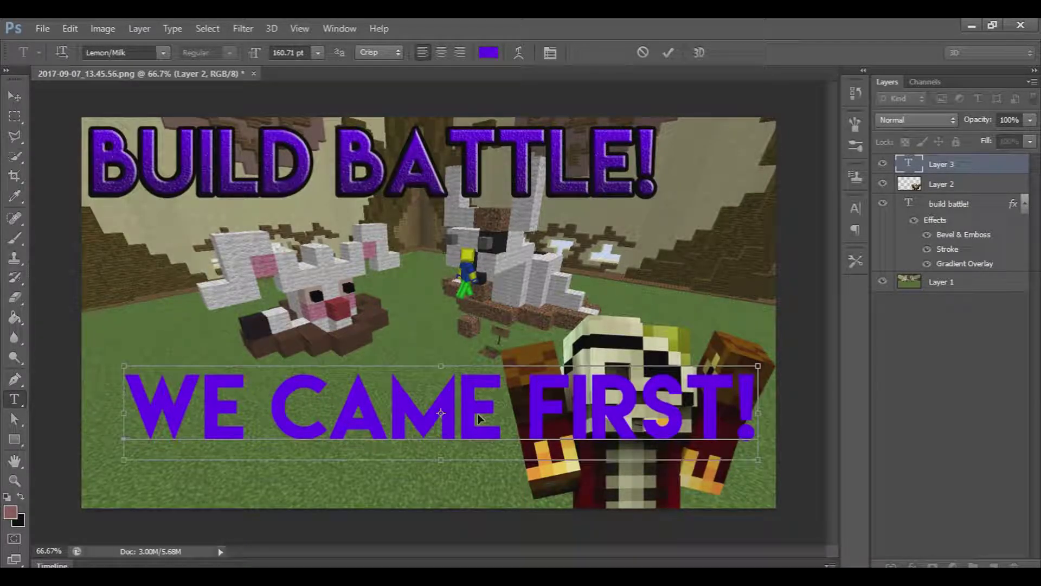
Select all of the "WE CAME FIRST!" text and reduce its font size to 98.71 pt
key(ctrl+s)
key(Escape)
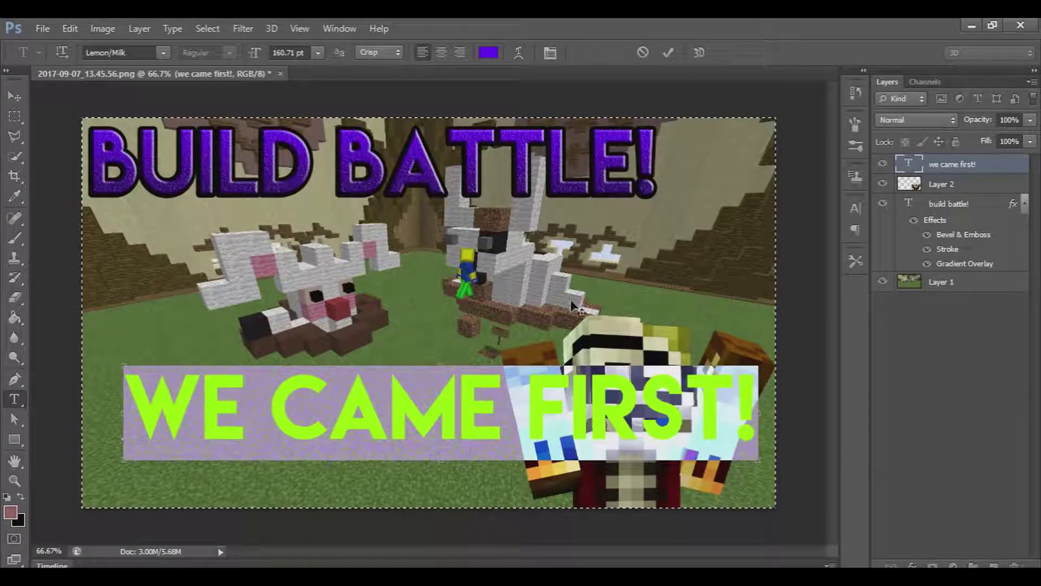
click(298, 53)
scroll(298, 53, down, 13)
scroll(298, 53, down, 20)
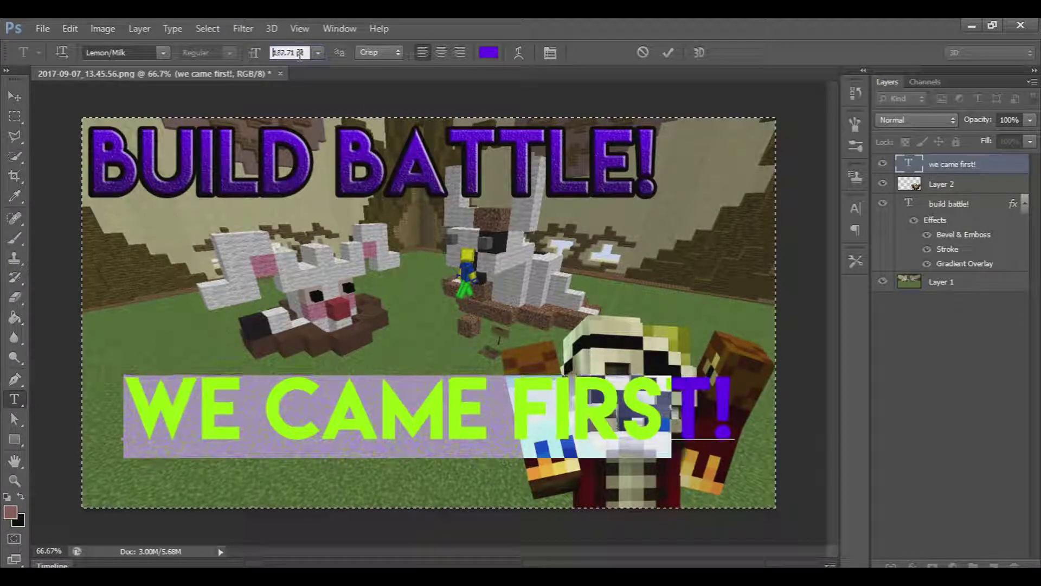
scroll(288, 85, down, 20)
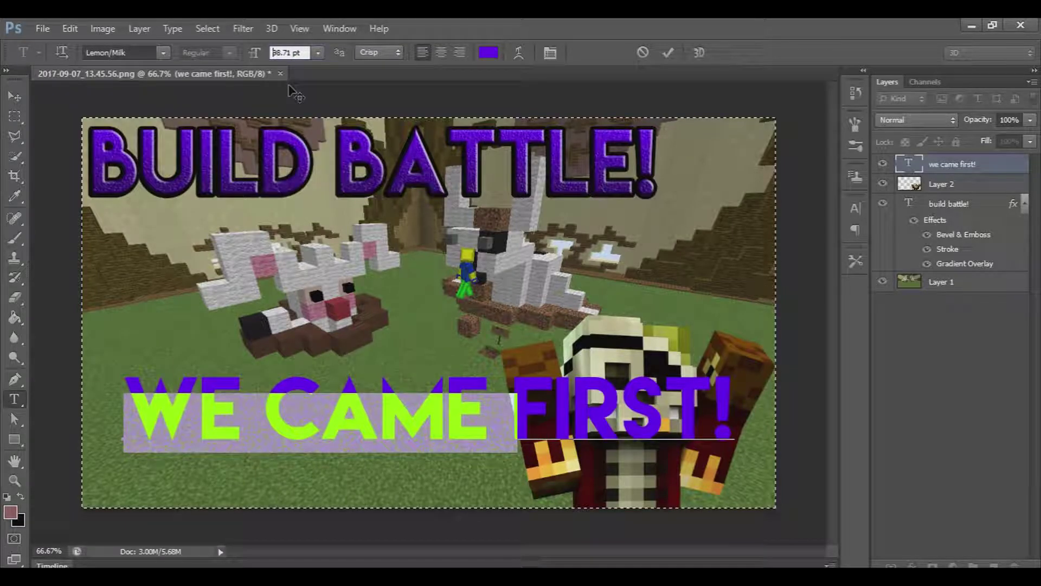
Reduce the font size of the "WE CAME FIRST!" text to 66.71 pt and apply the text edit
scroll(293, 93, up, 1)
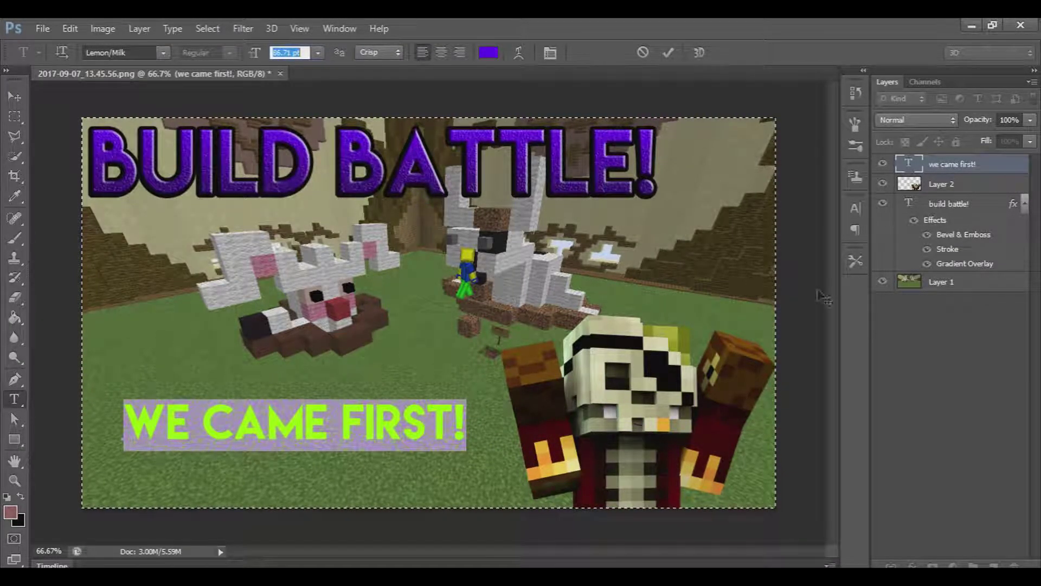
click(958, 163)
right_click(958, 161)
click(958, 161)
Add a thin black outside Stroke effect to the "WE CAME FIRST!" text layer
right_click(971, 166)
click(698, 103)
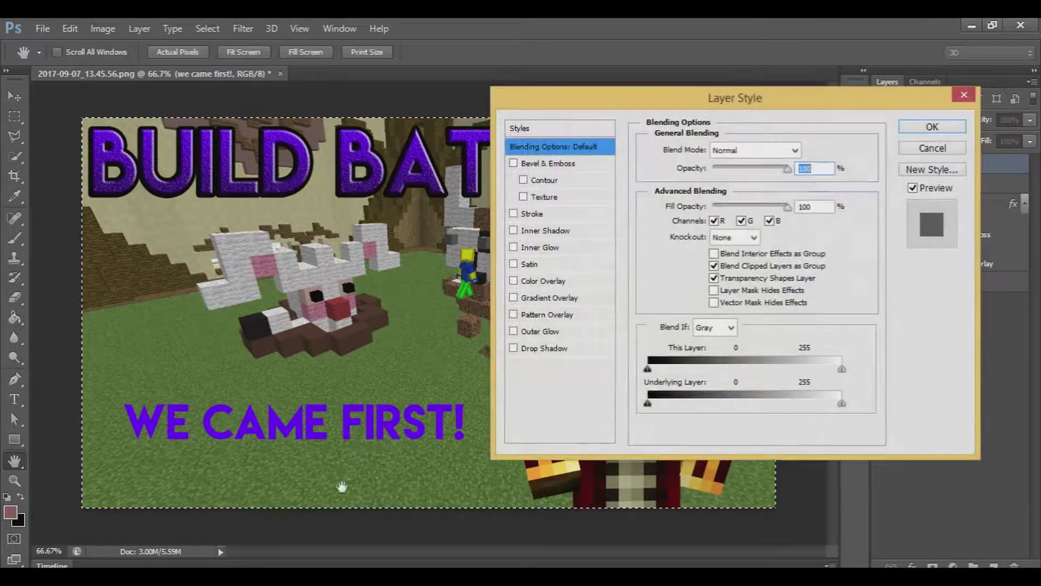
click(520, 216)
click(520, 215)
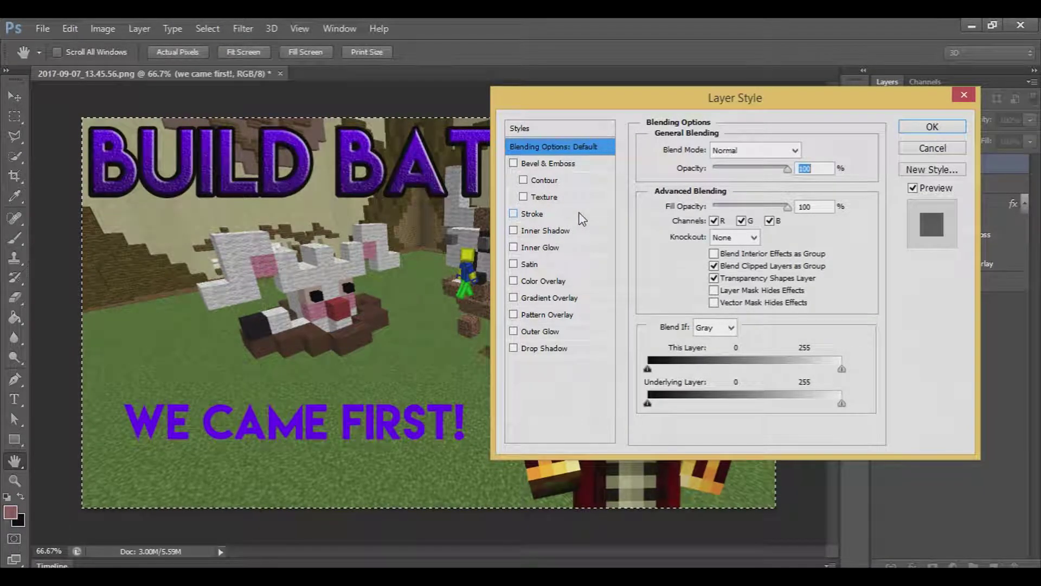
click(514, 214)
click(534, 214)
drag(700, 145, 711, 154)
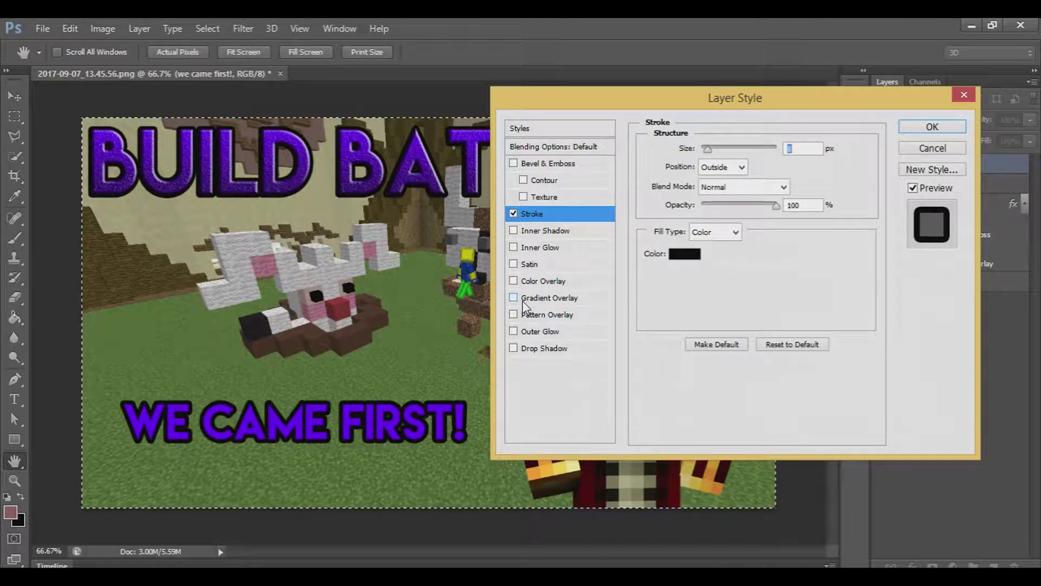
click(934, 129)
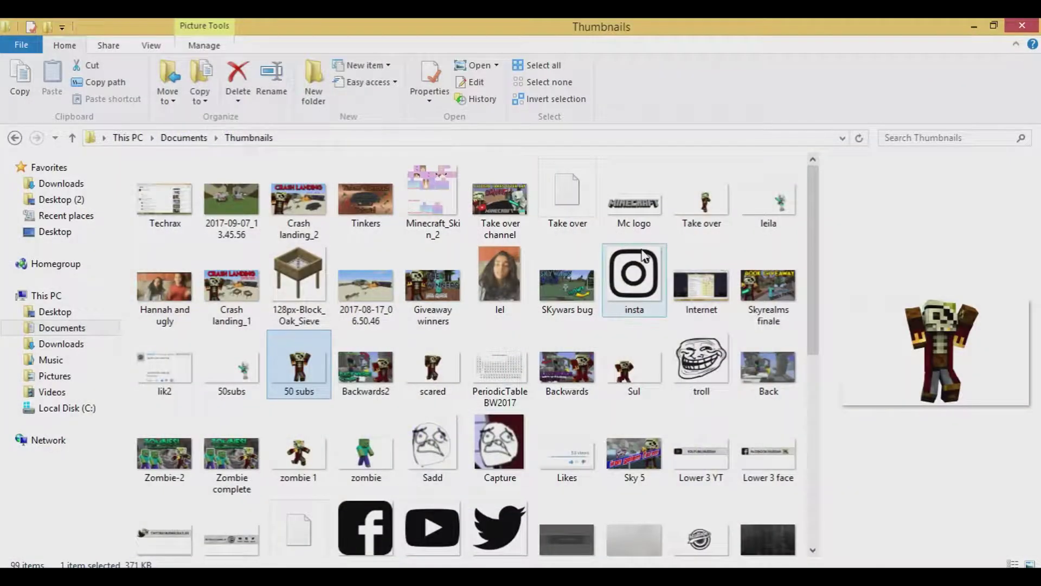
Switch to the Thumbnails folder, view the sky4 thumbnail as a design reference, close it and return to Photoshop
click(634, 369)
scroll(645, 326, down, 6)
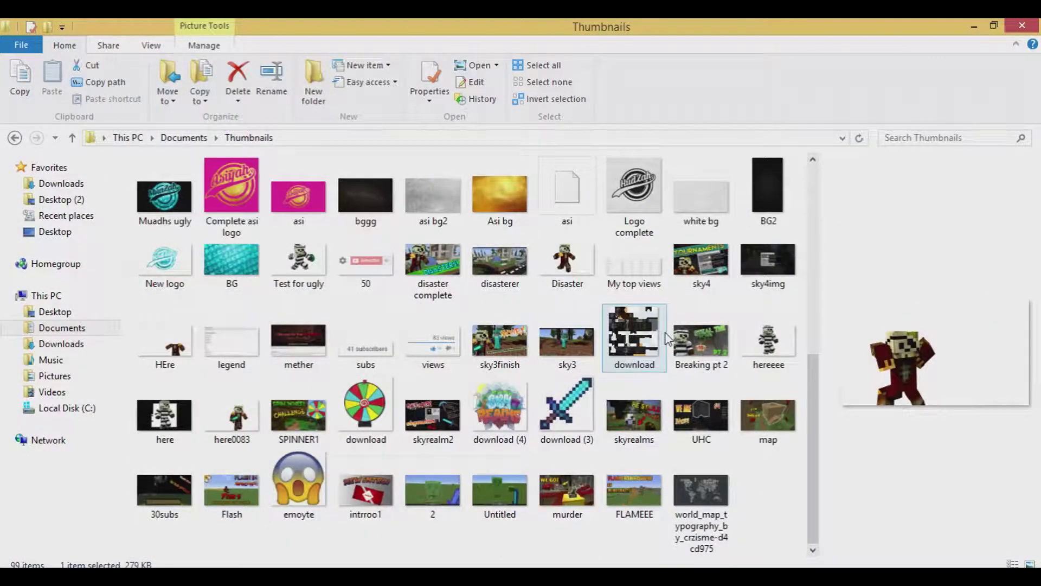
double_click(700, 266)
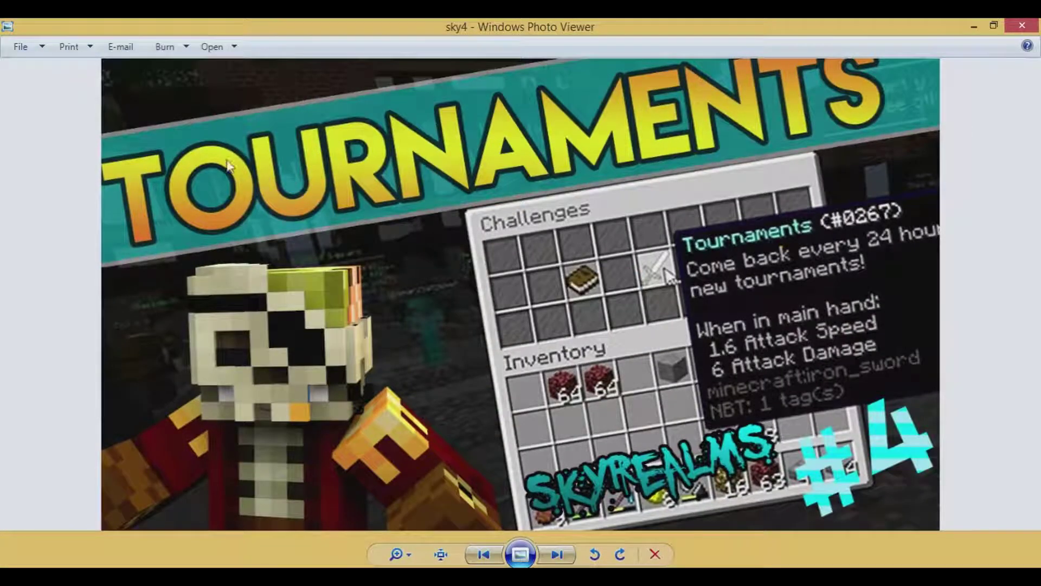
key(alt+F4)
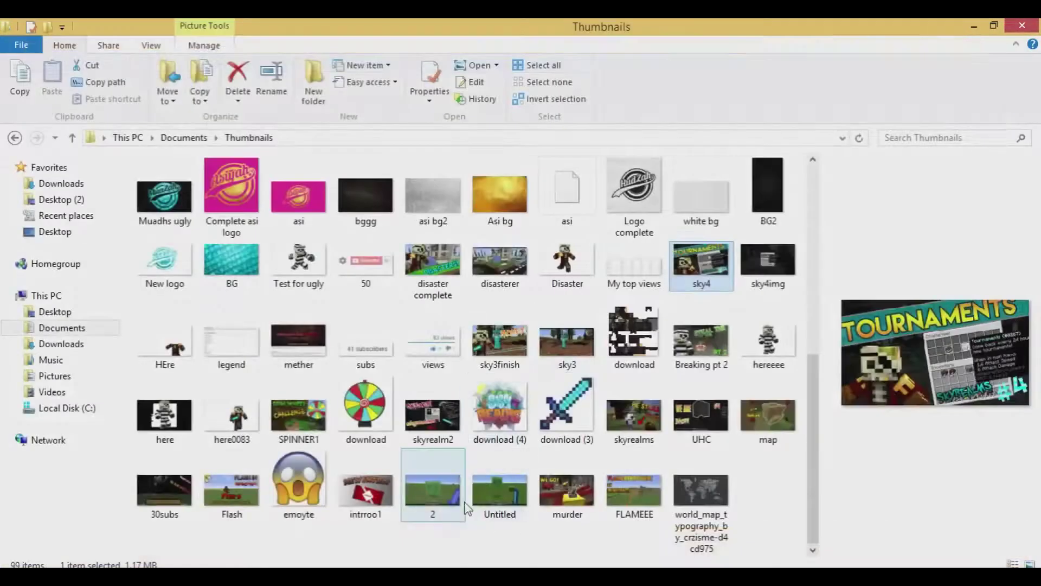
key(alt+Tab)
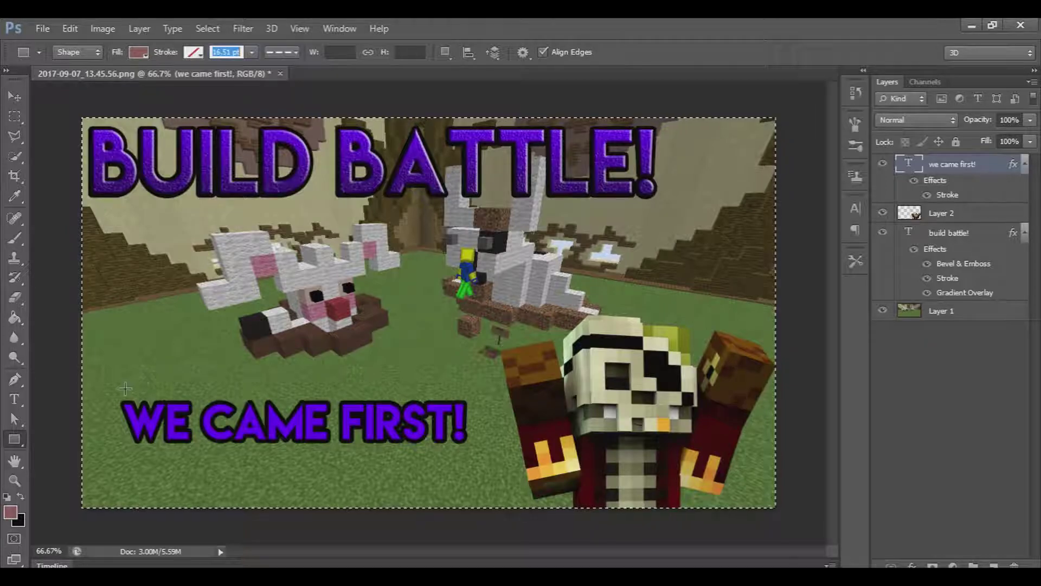
Draw a rectangle about 1516 by 191 px and position it as a full-width band over the "WE CAME FIRST!" text
drag(121, 411, 877, 476)
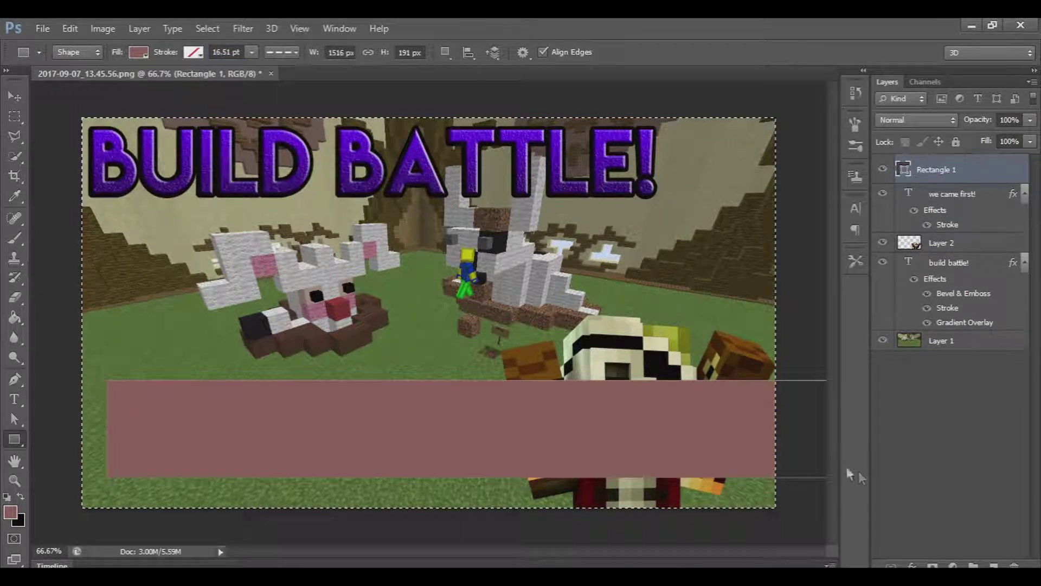
click(15, 96)
drag(247, 455, 104, 458)
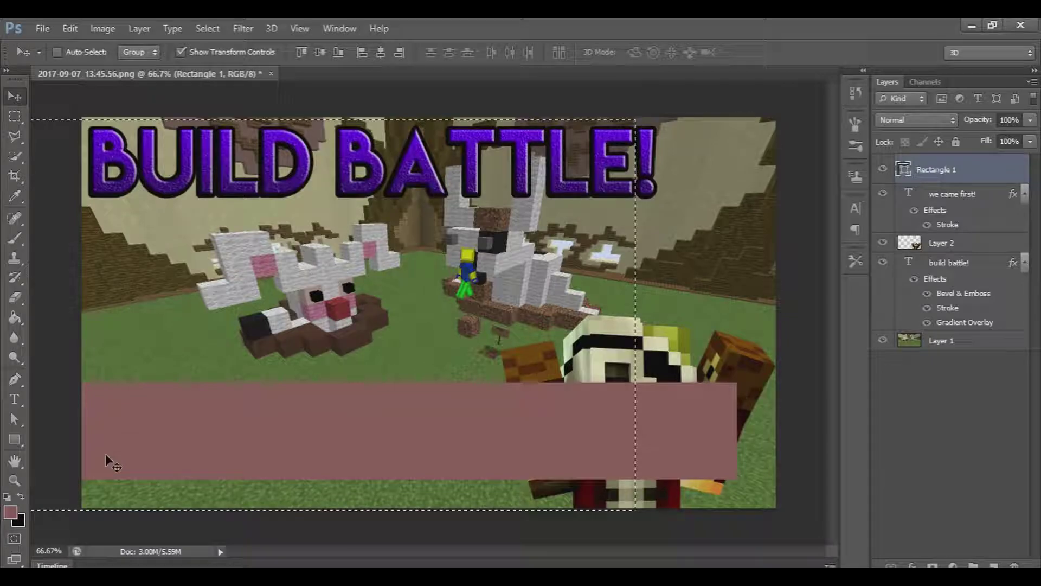
drag(174, 455, 264, 445)
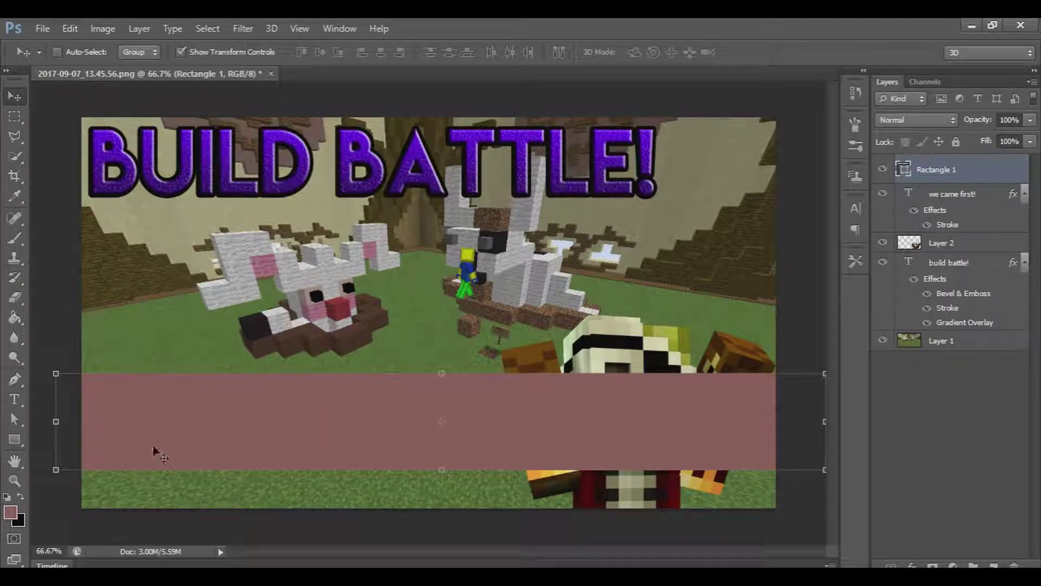
click(10, 512)
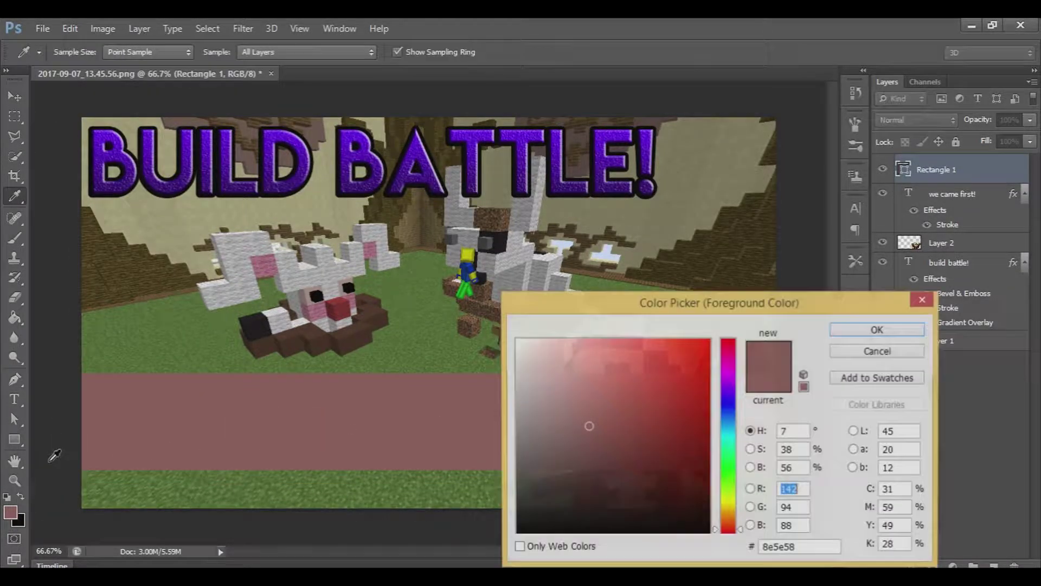
drag(608, 406, 681, 344)
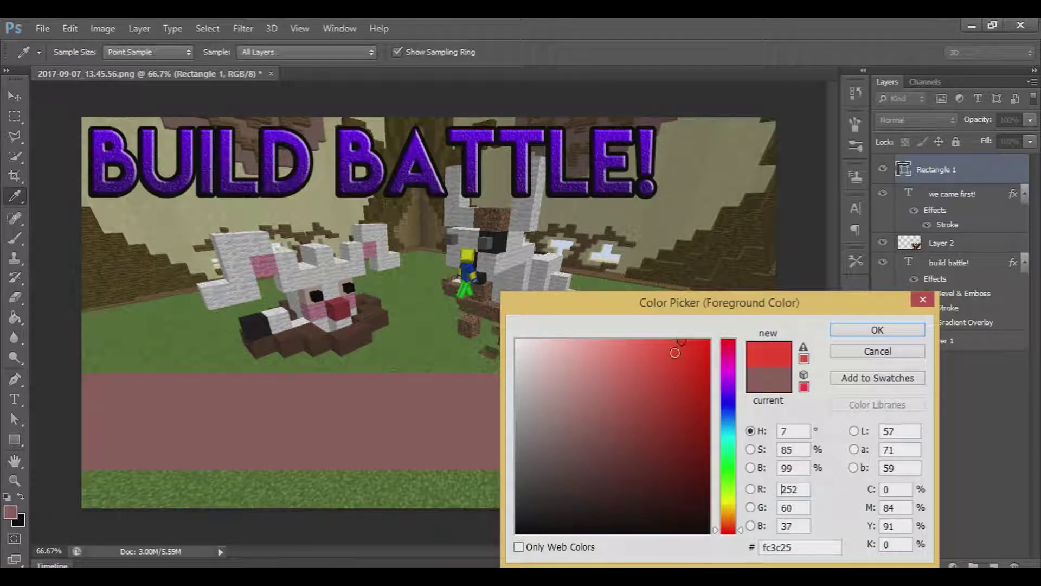
click(854, 355)
Change the rectangle's fill colour to light blue
click(21, 446)
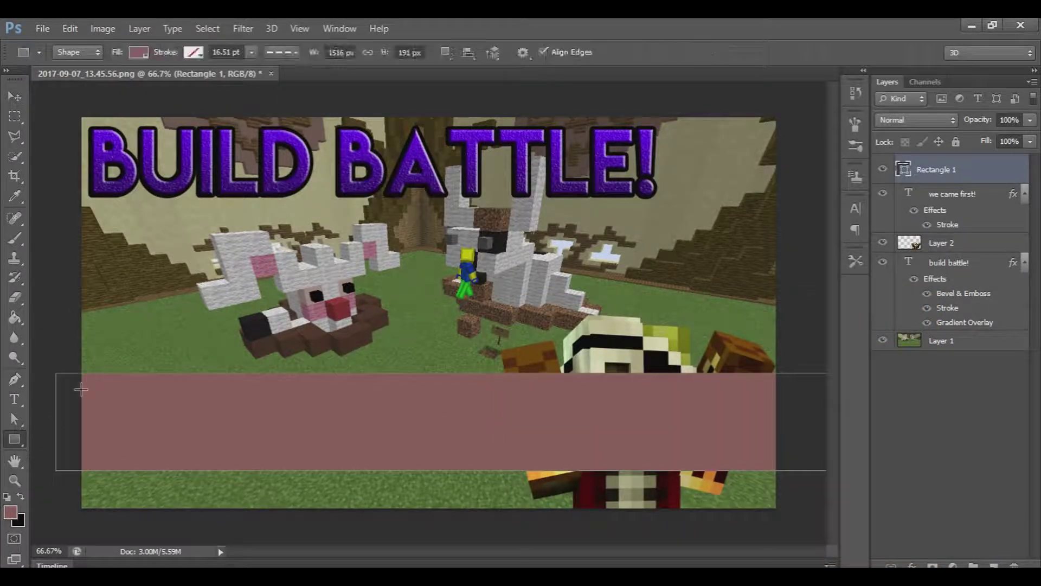
click(147, 55)
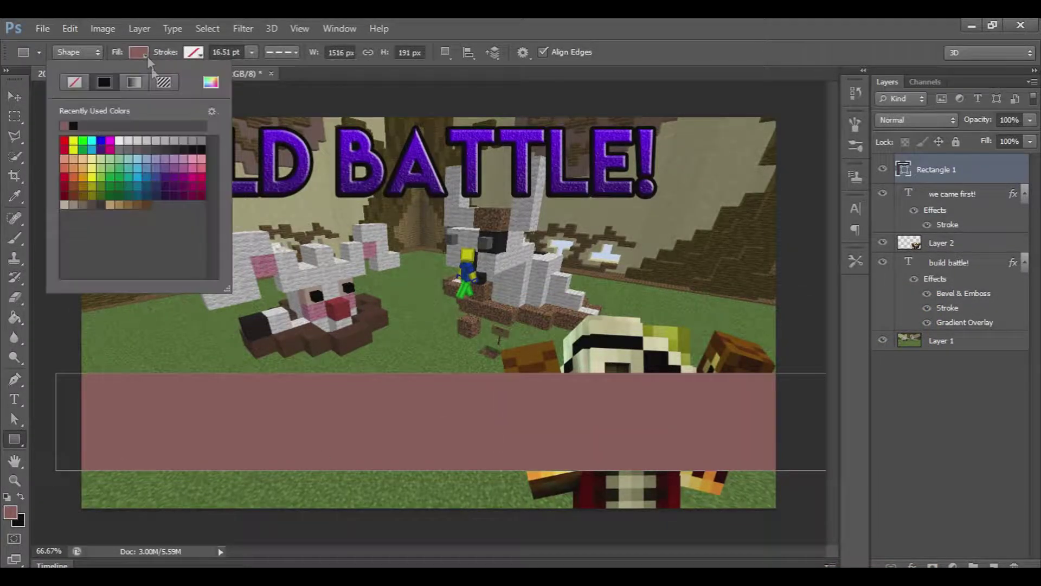
click(145, 174)
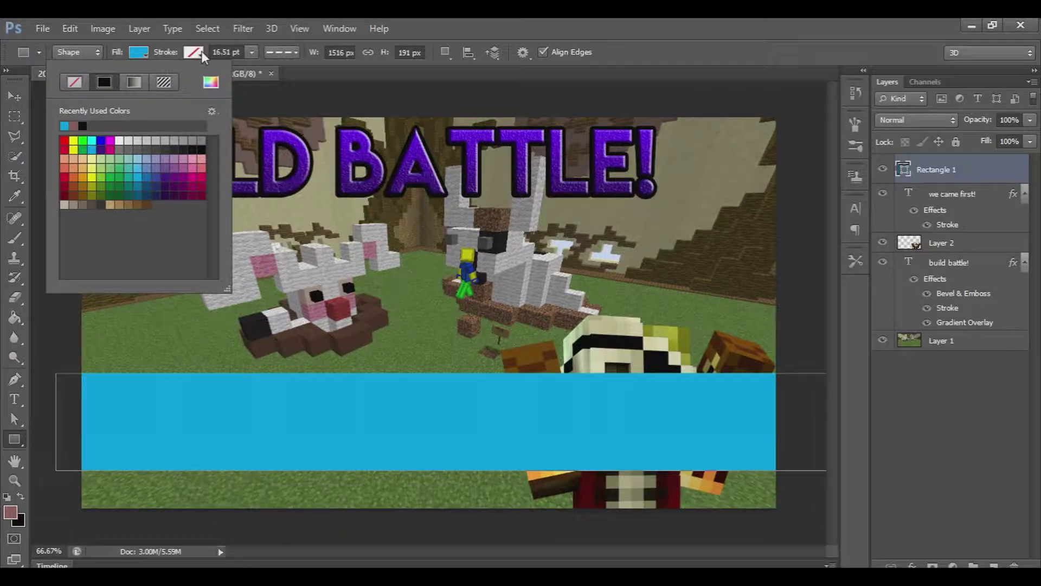
Give the rectangle a solid-colour stroke and switch its line style from dashed to continuous
click(202, 51)
click(159, 82)
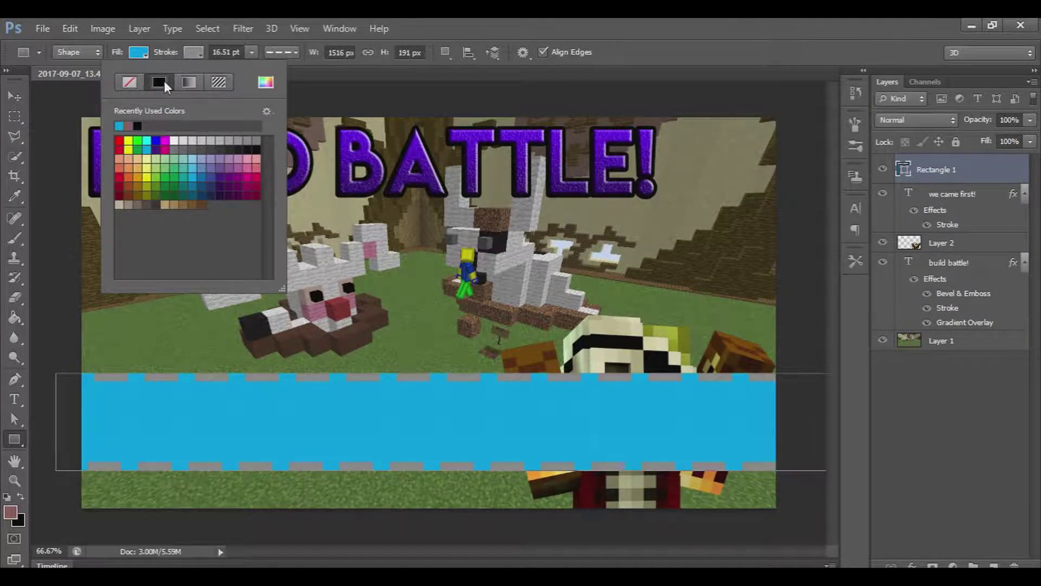
click(278, 54)
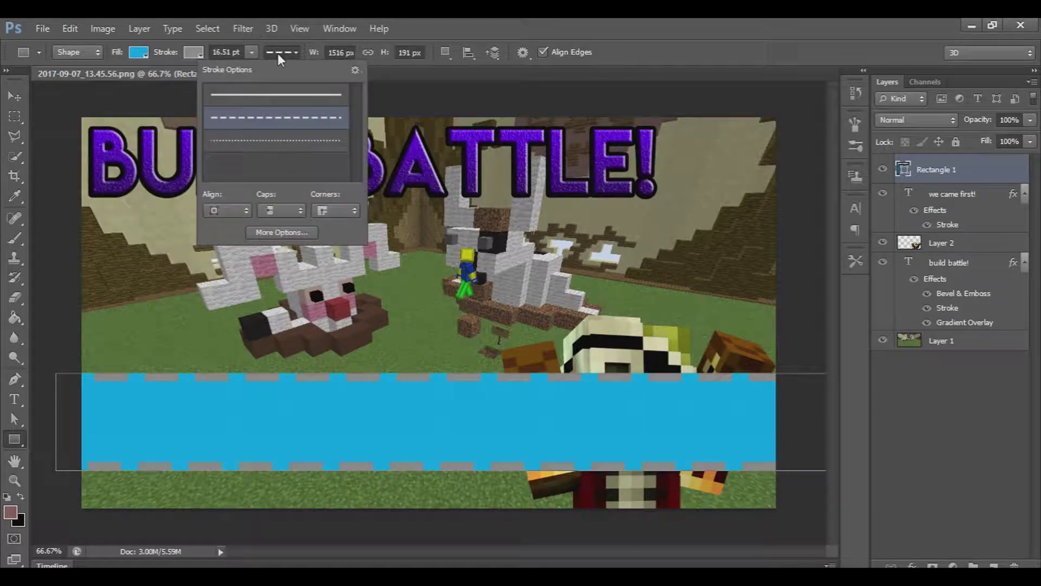
click(253, 97)
Try mauve and dark purple as the rectangle's stroke colour
click(197, 47)
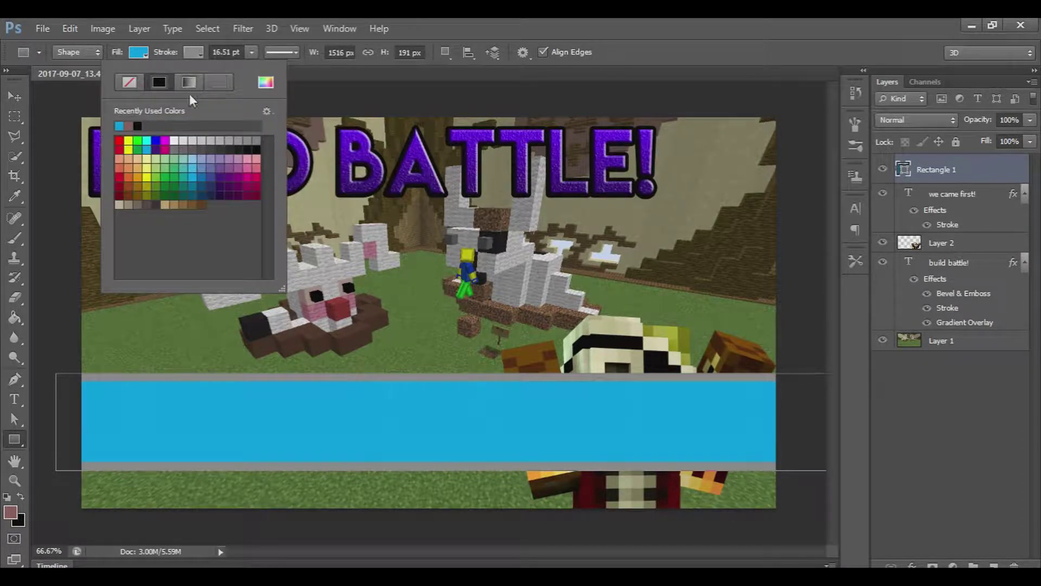
click(138, 126)
click(138, 126)
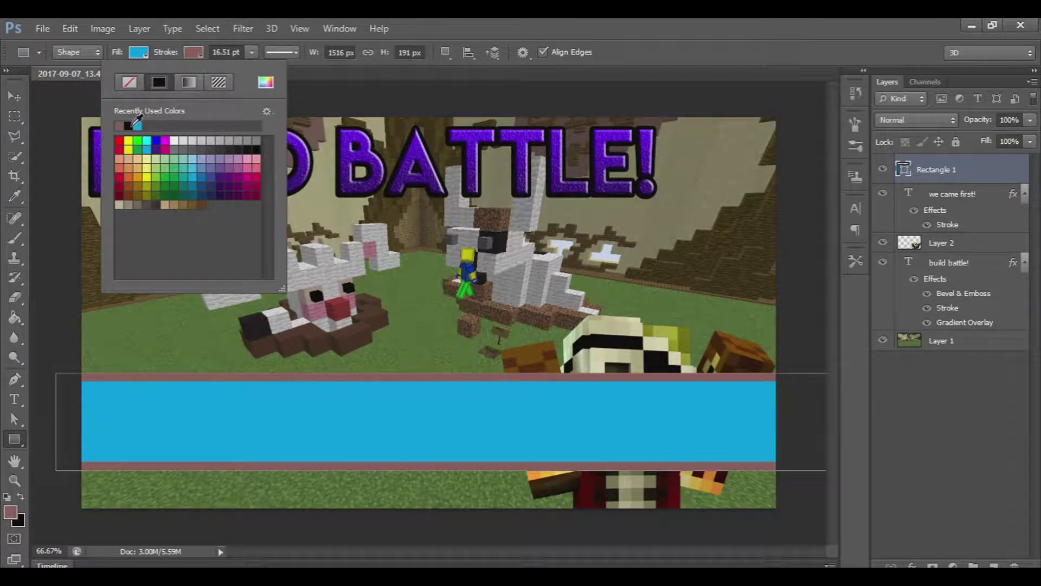
click(131, 124)
click(230, 195)
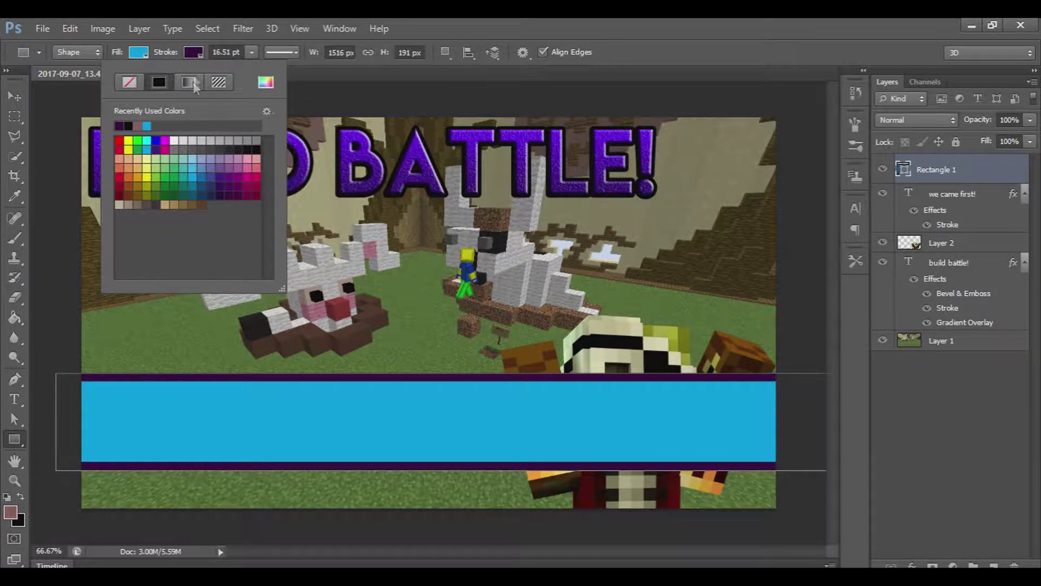
Set the rectangle's stroke width to 9.51 pt and its stroke colour to black
click(227, 50)
click(226, 51)
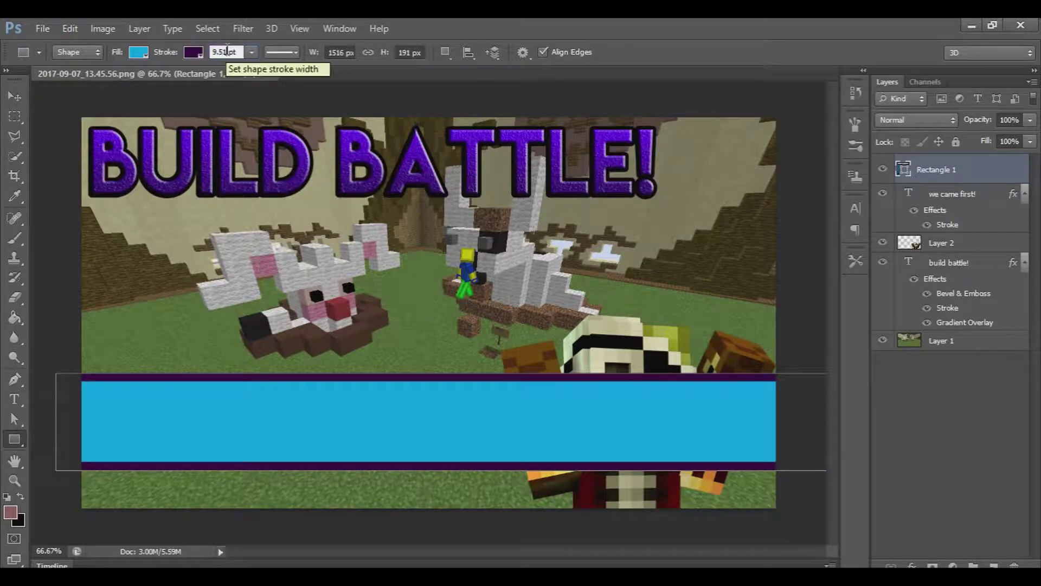
click(194, 52)
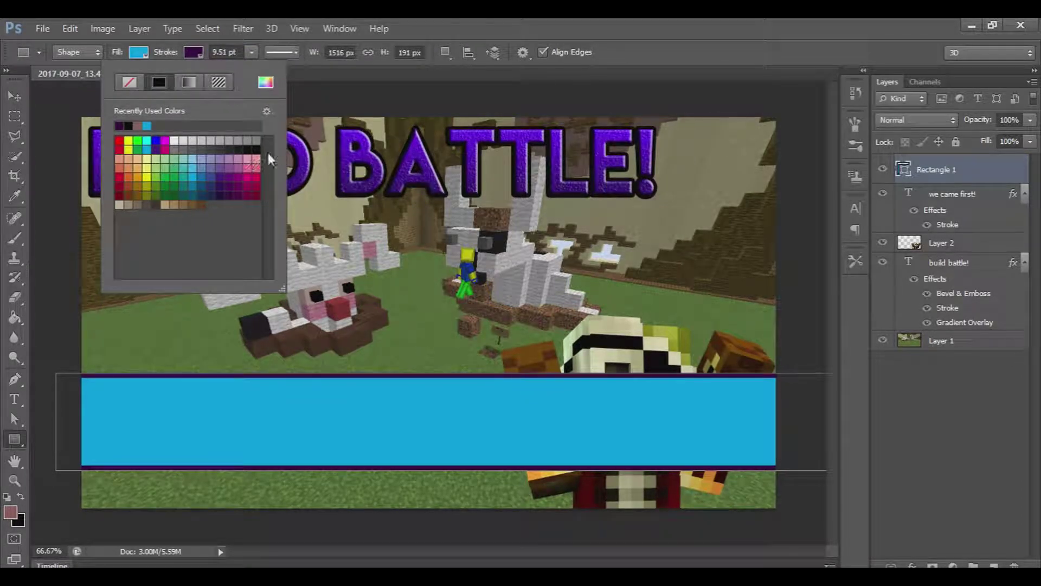
click(255, 150)
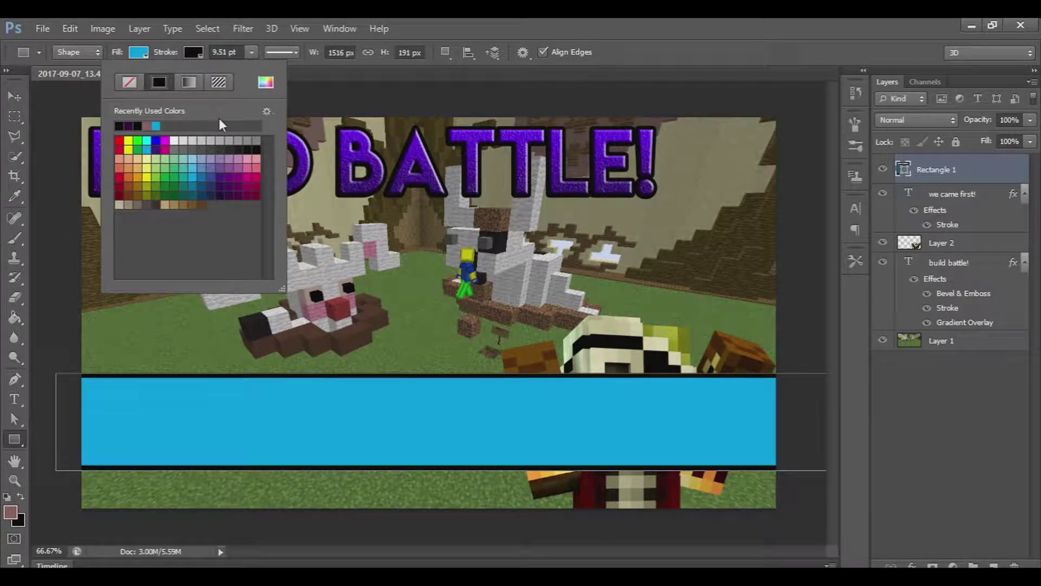
click(414, 35)
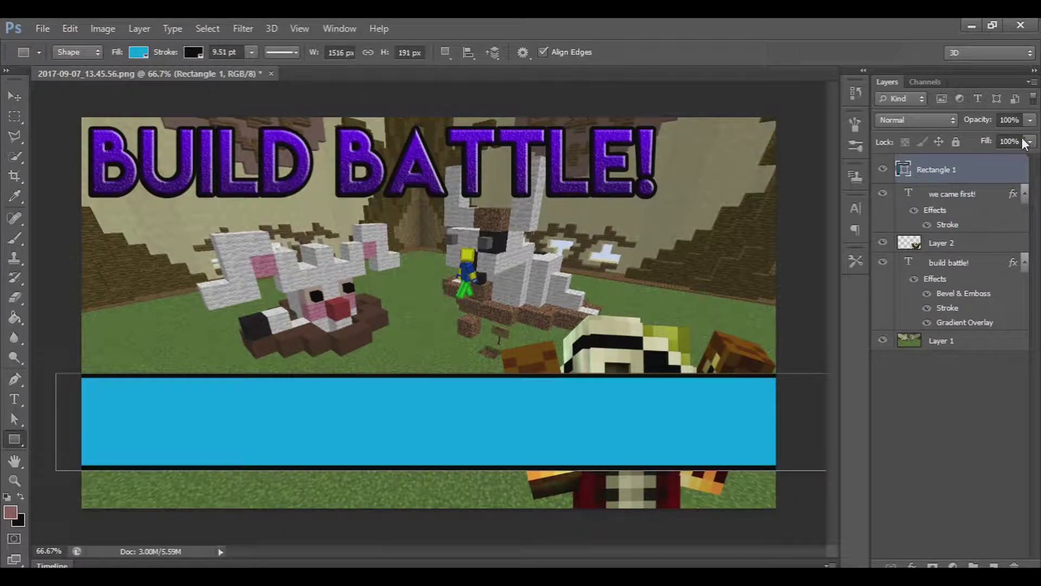
Lower the opacity of the blue rectangle layer to about 40%
click(1005, 120)
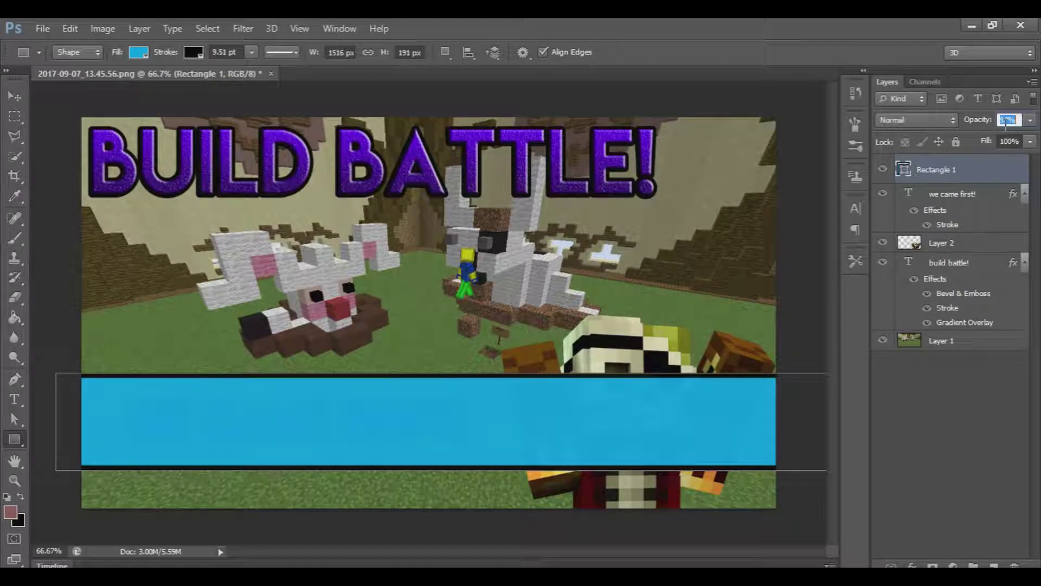
text(87)
key(Return)
key(Down)
key(Down)
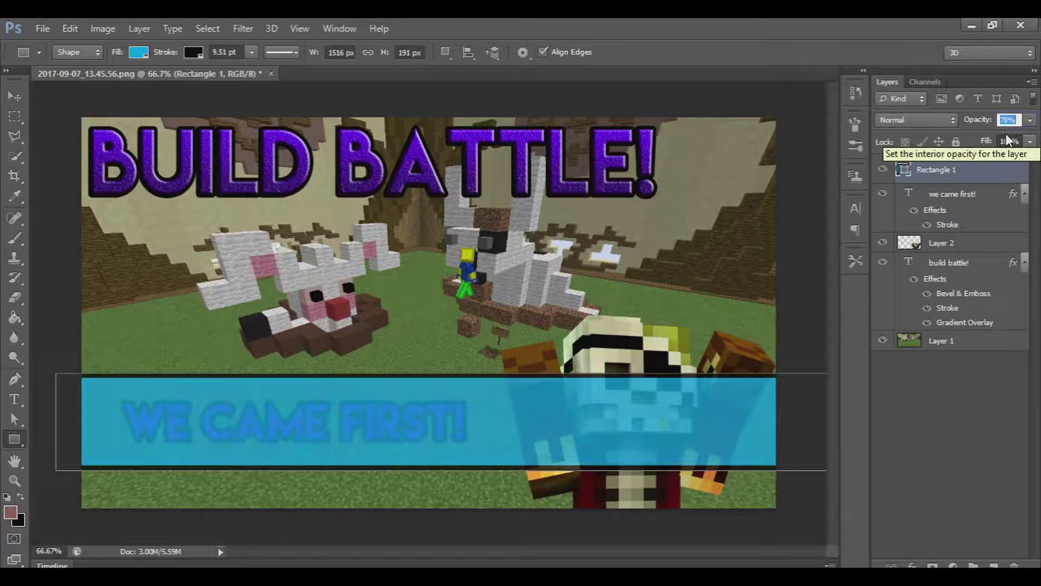
scroll(1007, 119, down, 19)
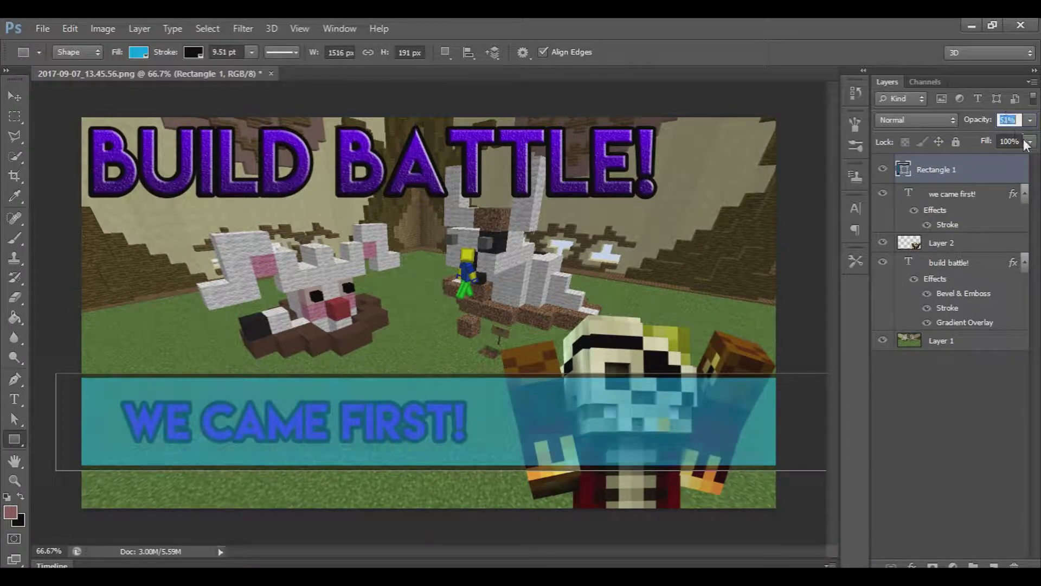
scroll(1016, 119, down, 14)
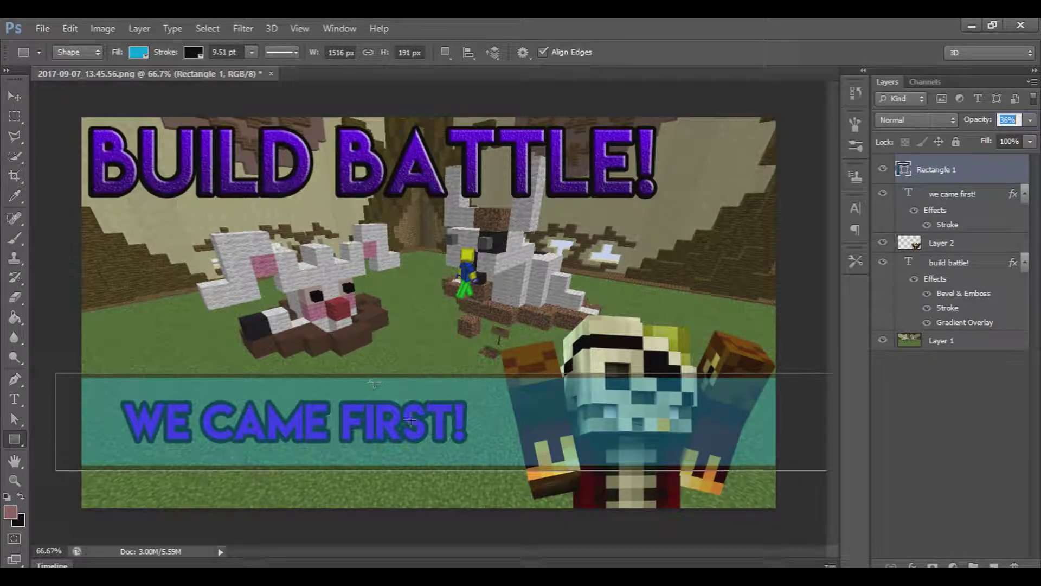
Add a black outside Stroke layer effect with a size of 1 px to the rectangle layer
right_click(906, 179)
click(917, 181)
click(513, 214)
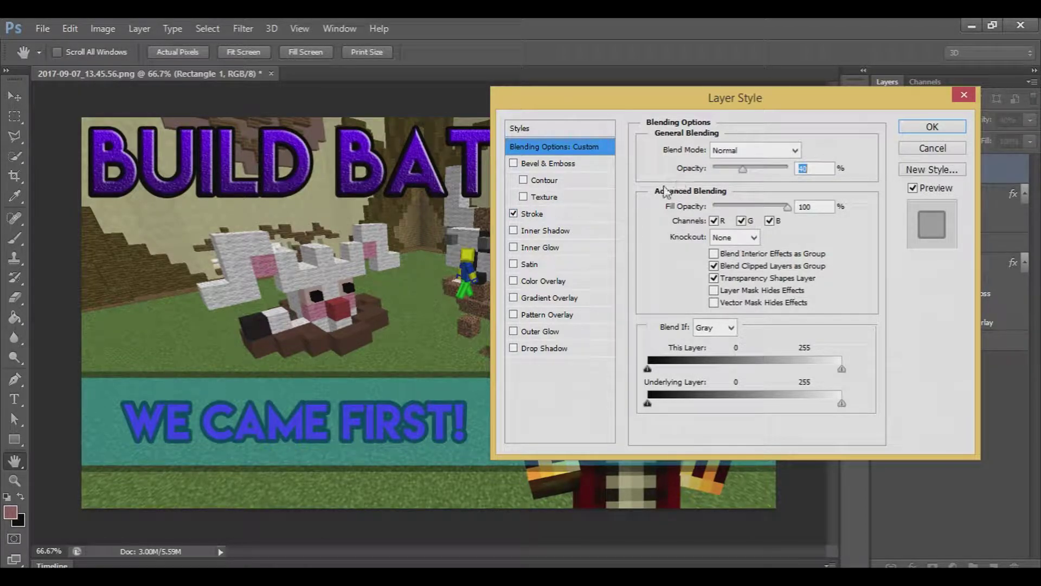
click(532, 216)
drag(703, 148, 691, 158)
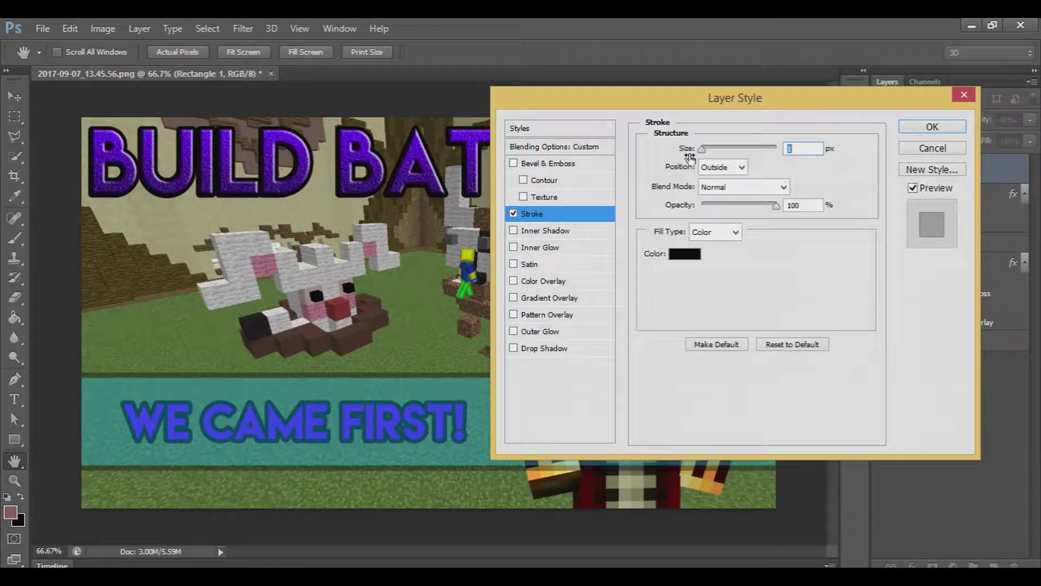
click(932, 127)
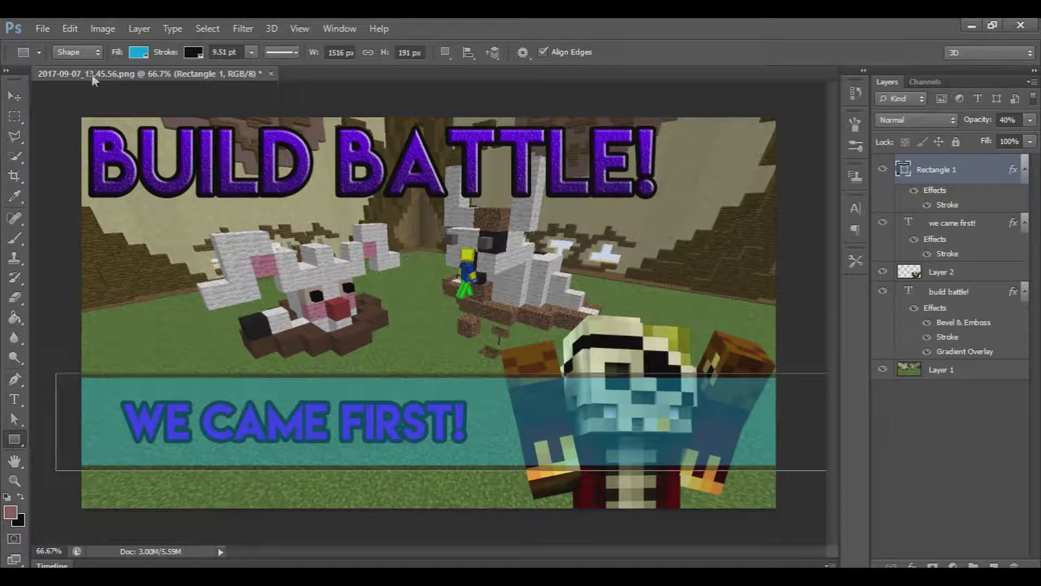
Rotate the blue rectangle about 6.3° counter-clockwise and move it over the BUILD BATTLE! title
click(14, 97)
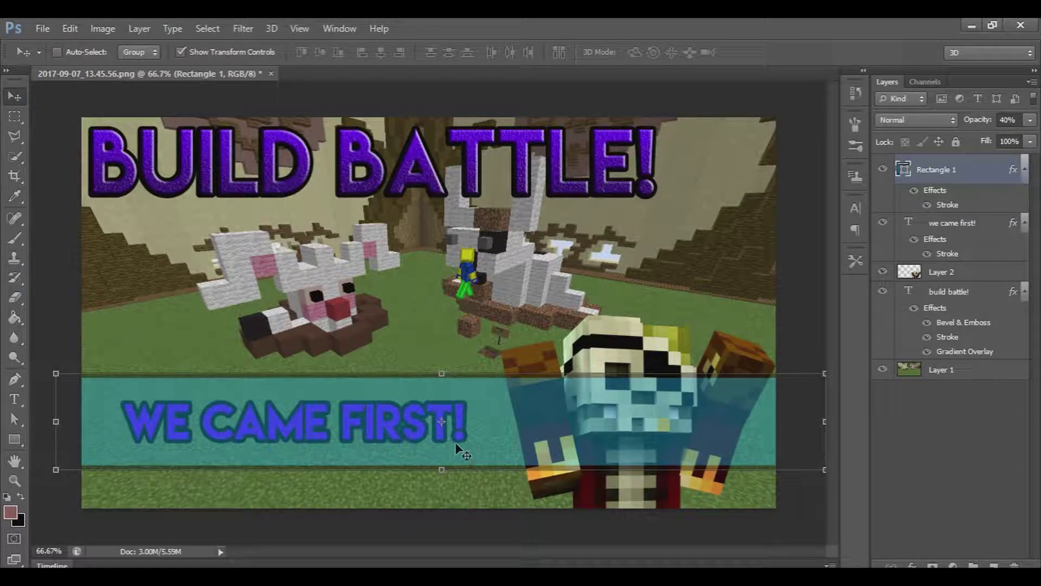
mouse_move(434, 370)
mouse_down()
mouse_move(443, 358)
mouse_move(424, 361)
mouse_move(415, 287)
mouse_move(434, 352)
mouse_up()
drag(434, 411, 442, 193)
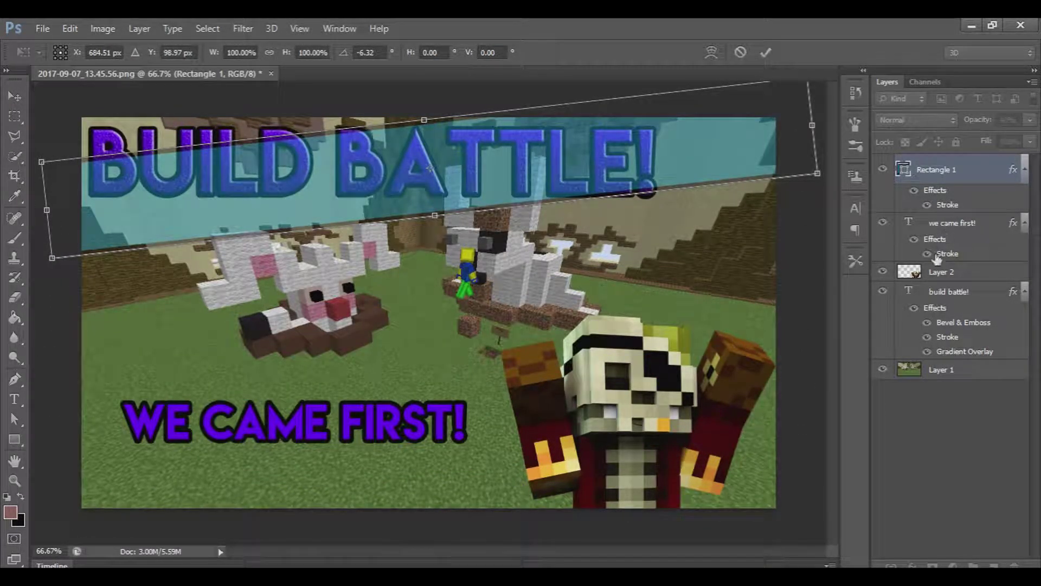
key(Return)
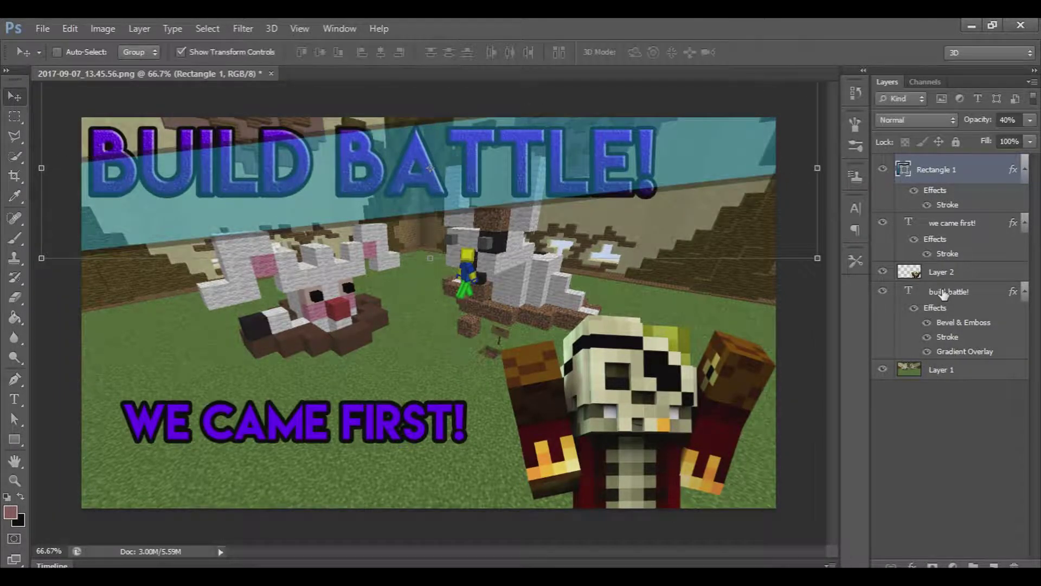
Rotate the BUILD BATTLE! text about 5.9° counter-clockwise and shift it slightly so it sits inside the tilted banner
click(944, 292)
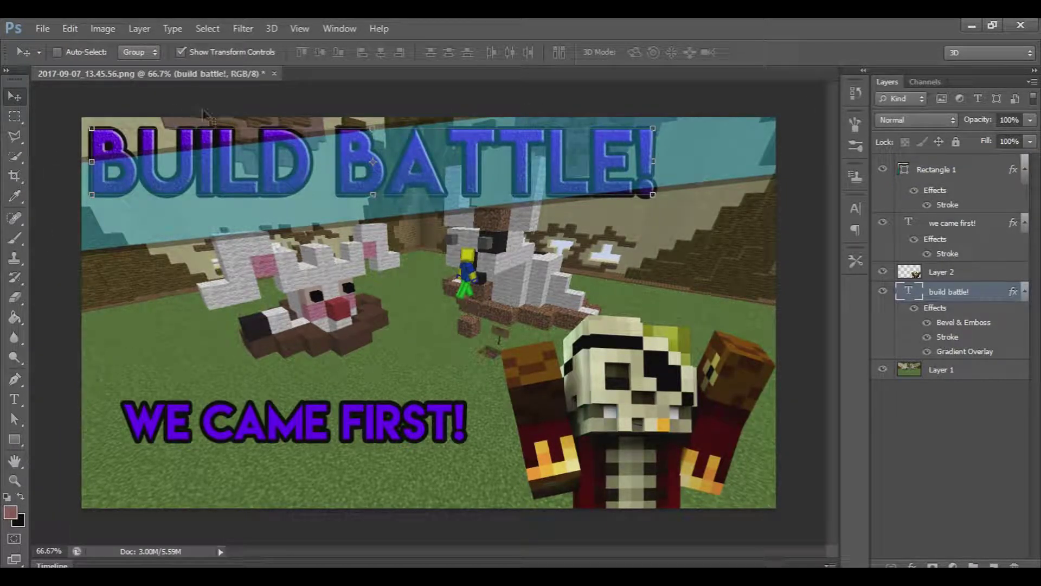
mouse_move(371, 115)
mouse_down()
mouse_move(341, 108)
mouse_move(385, 103)
mouse_move(363, 104)
mouse_move(379, 111)
mouse_up()
drag(385, 158, 393, 166)
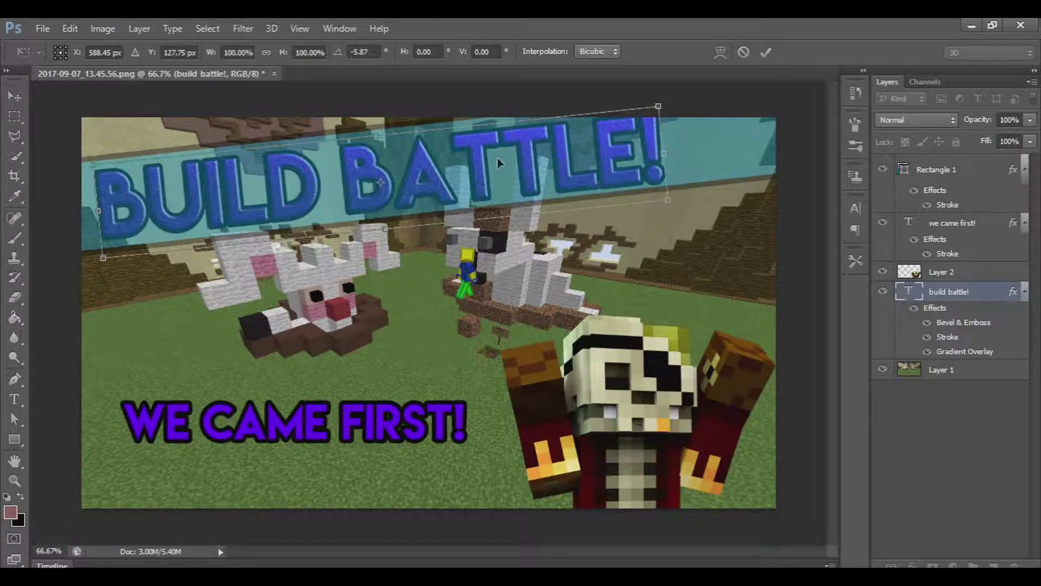
Scale the blue rectangle up to about 107% and nudge it into place behind the slanted title area
click(931, 170)
drag(823, 257, 876, 293)
drag(731, 185, 725, 177)
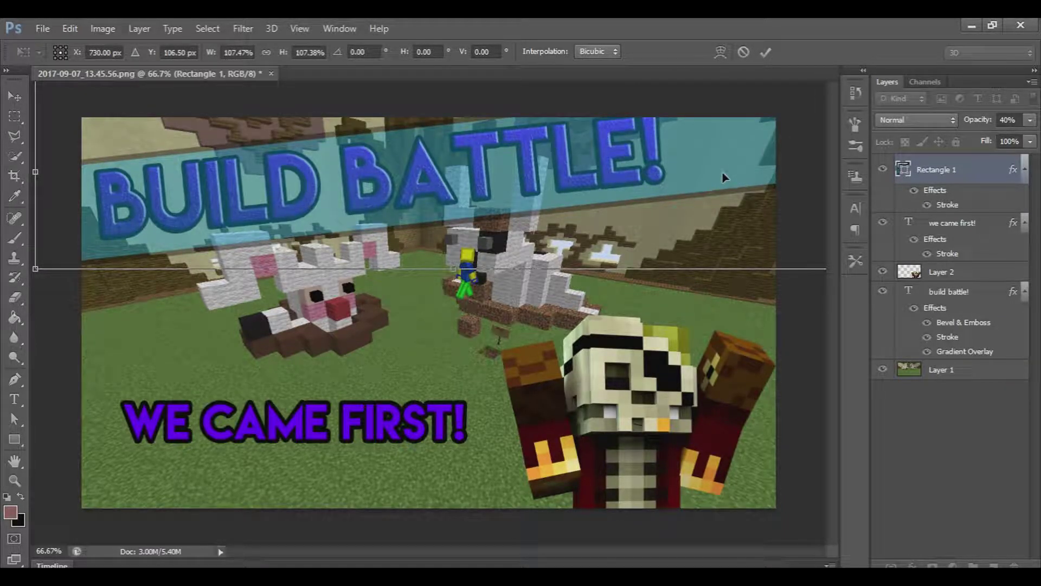
key(Return)
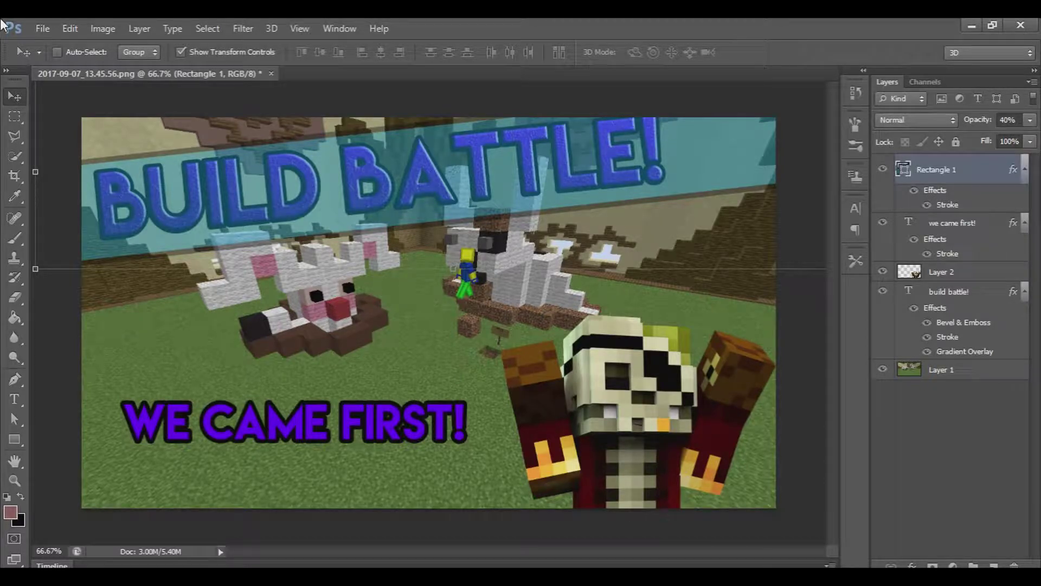
Switch to File Explorer and preview the murder and sky3 images in the Thumbnails folder
click(50, 33)
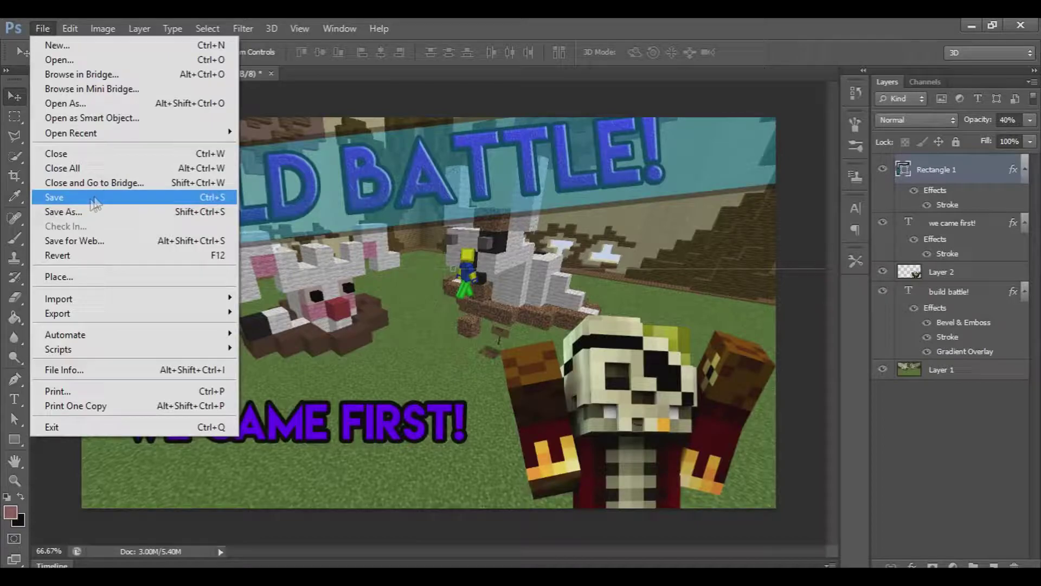
click(90, 238)
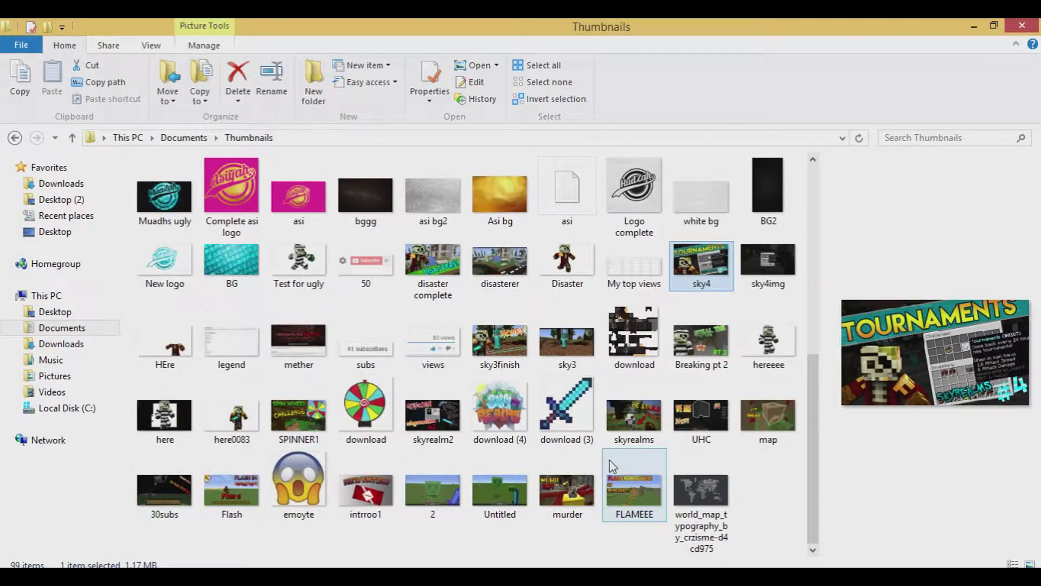
click(558, 510)
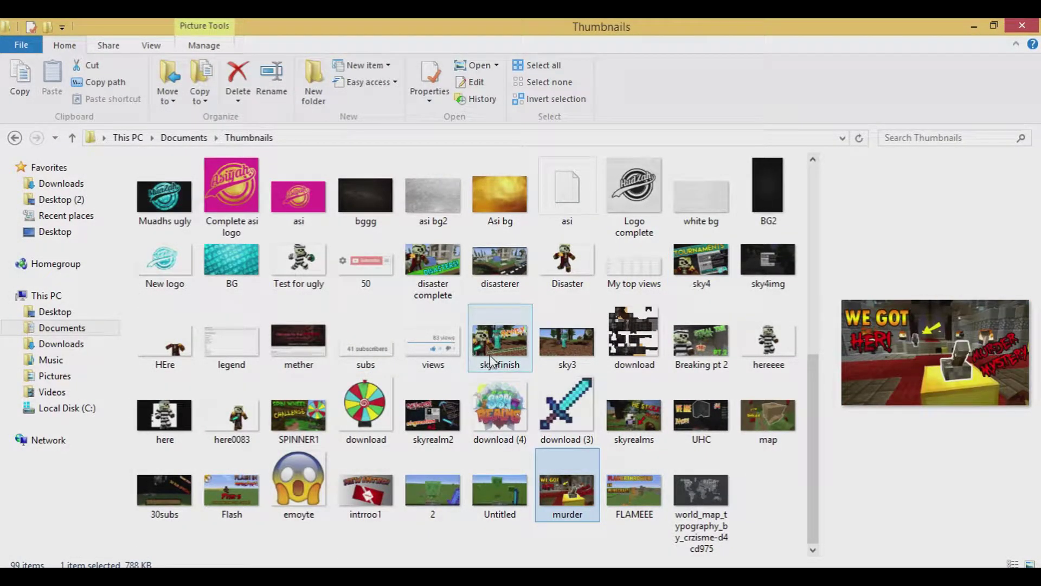
click(578, 350)
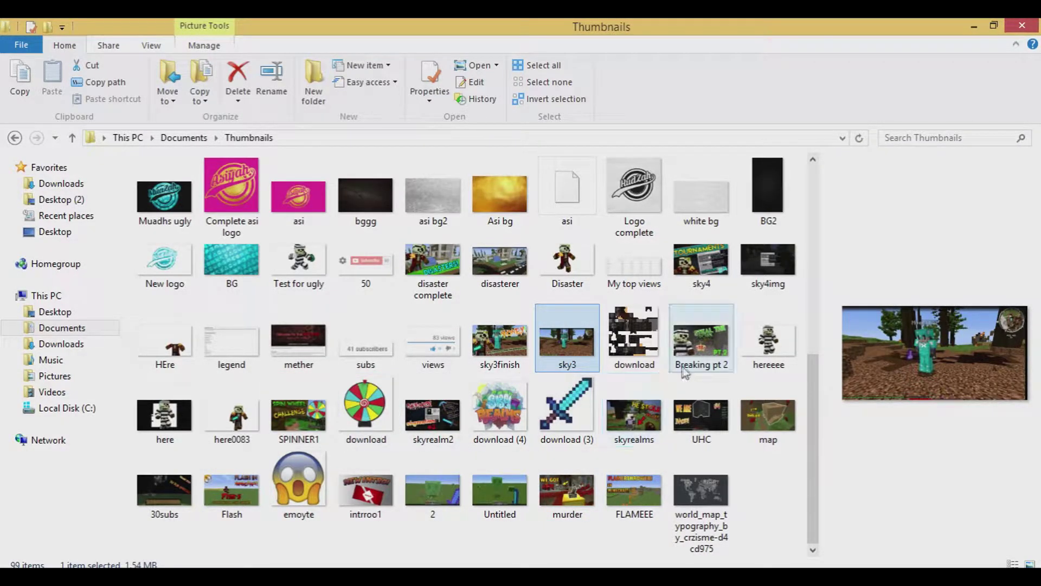
scroll(547, 250, up, 5)
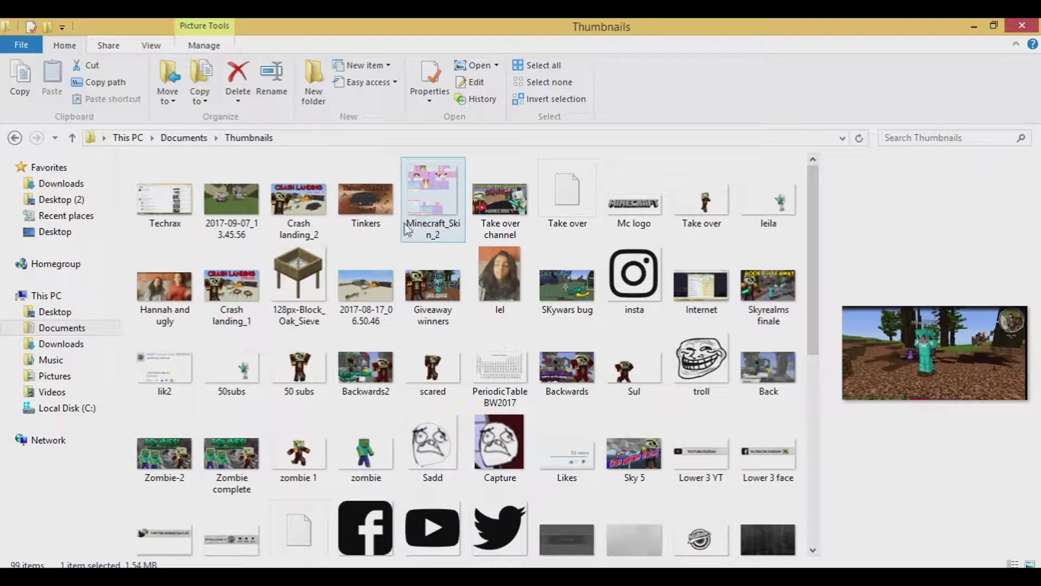
scroll(591, 382, down, 3)
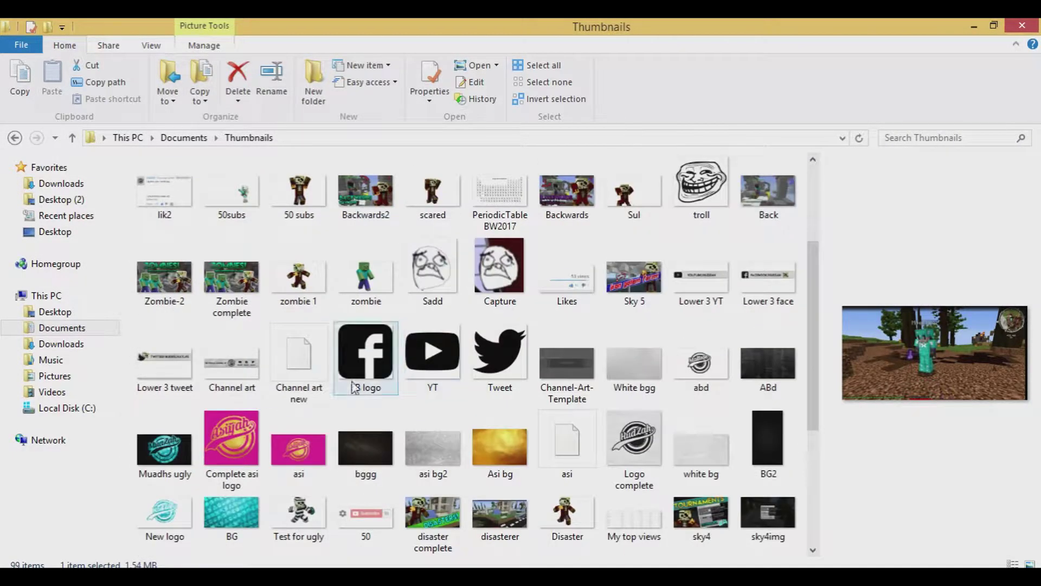
Compare the Zombie complete and Zombie-2 images and their file sizes, viewing both at full size
click(232, 279)
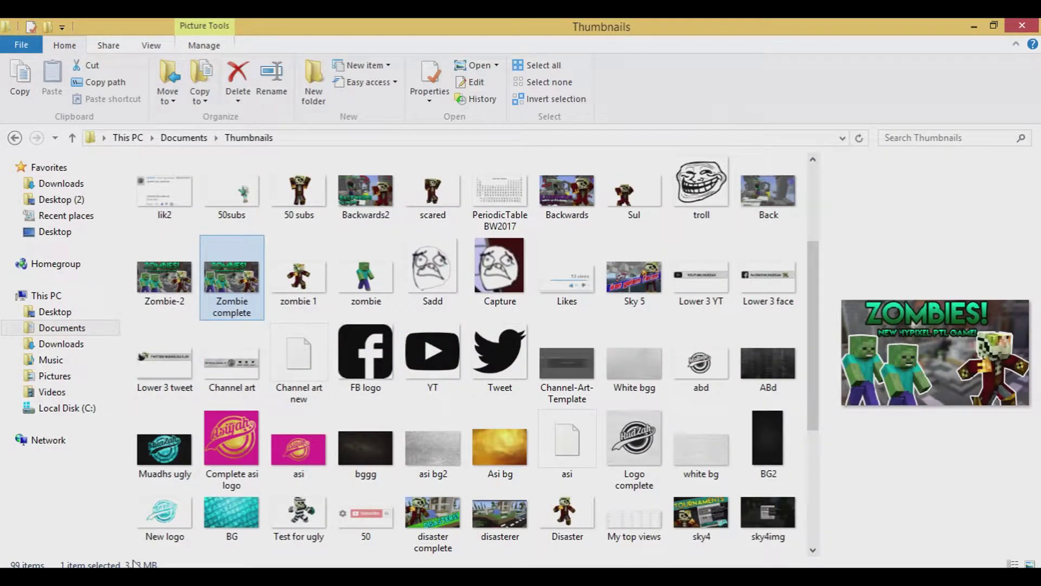
double_click(217, 286)
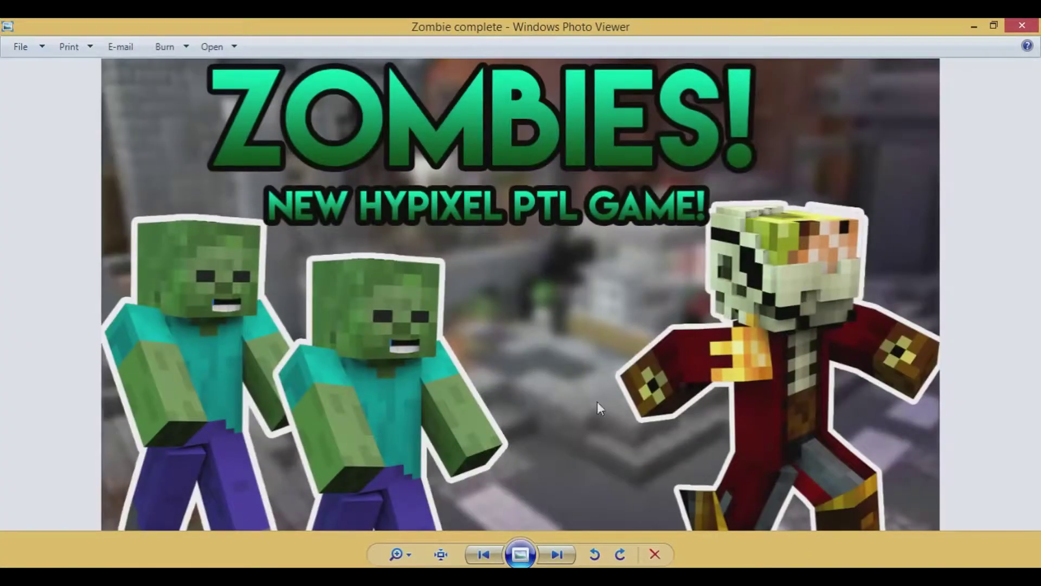
key(Left)
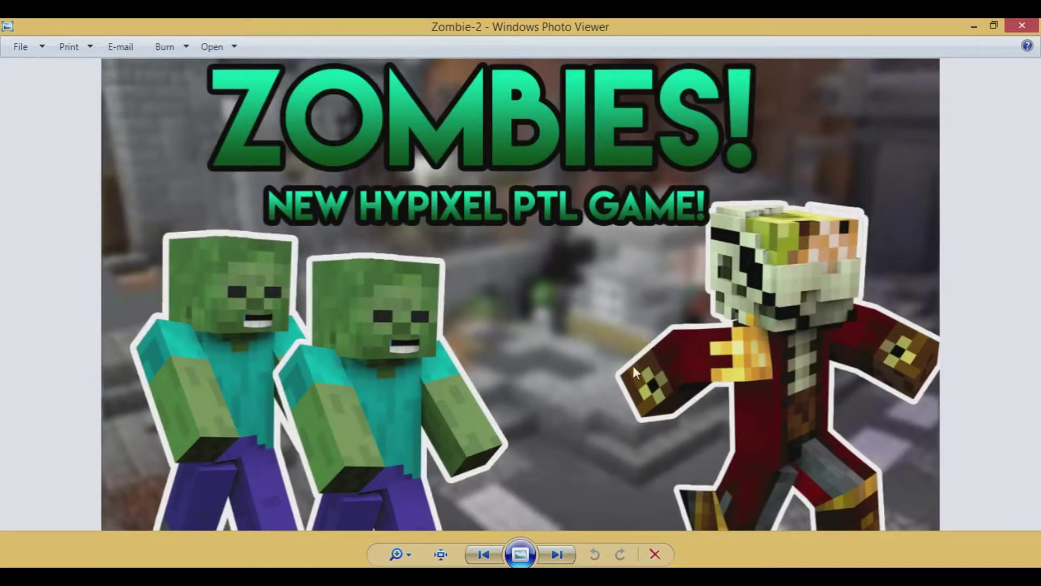
key(alt+F4)
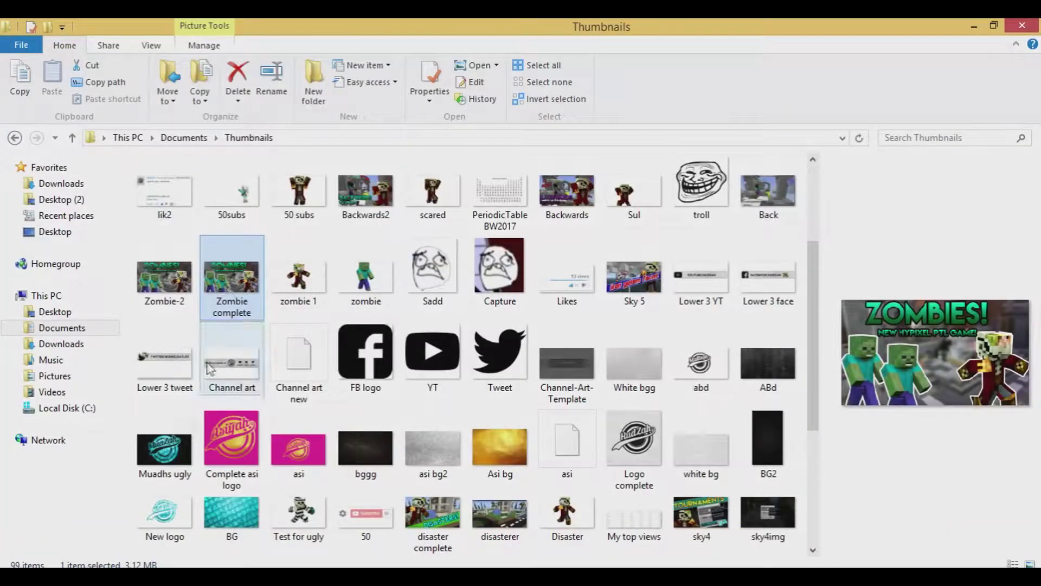
click(153, 306)
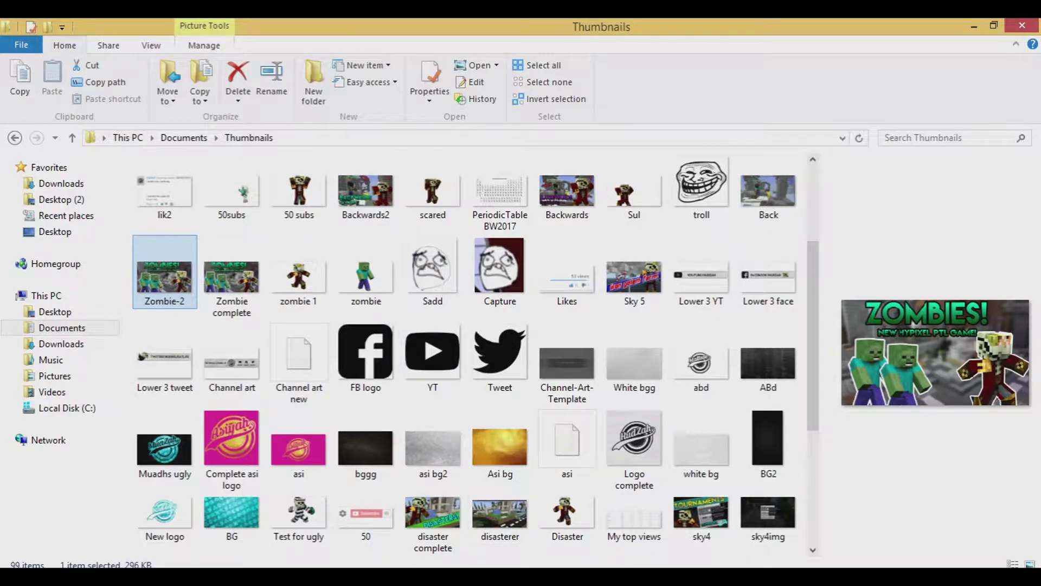
Switch back to Photoshop and set up a Save for Web export as GIF with 128 colours
key(alt+Tab)
click(41, 28)
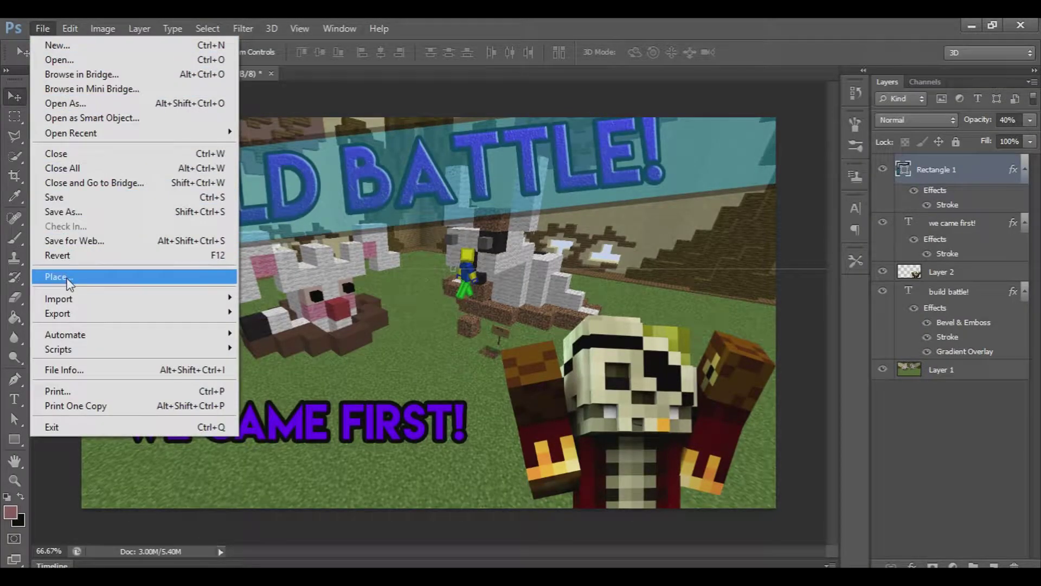
click(73, 240)
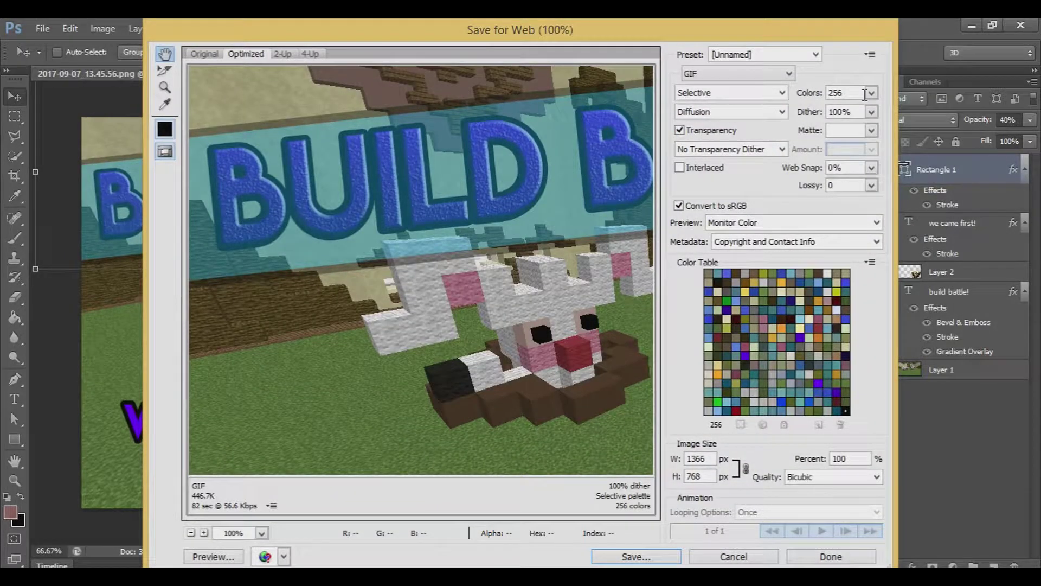
click(870, 93)
click(833, 211)
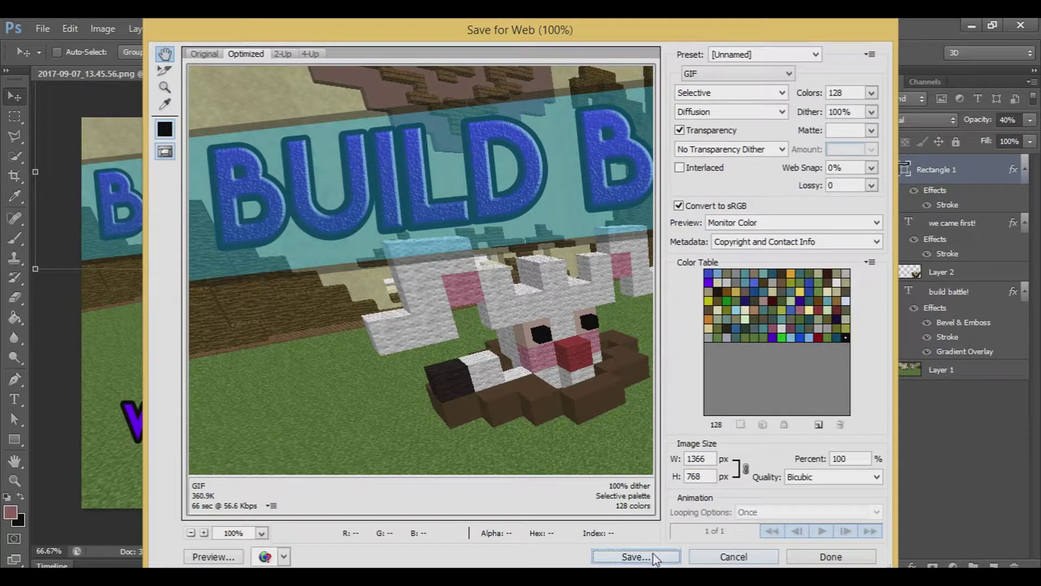
Save the optimized GIF in the Thumbnails folder under the file name tset
click(636, 556)
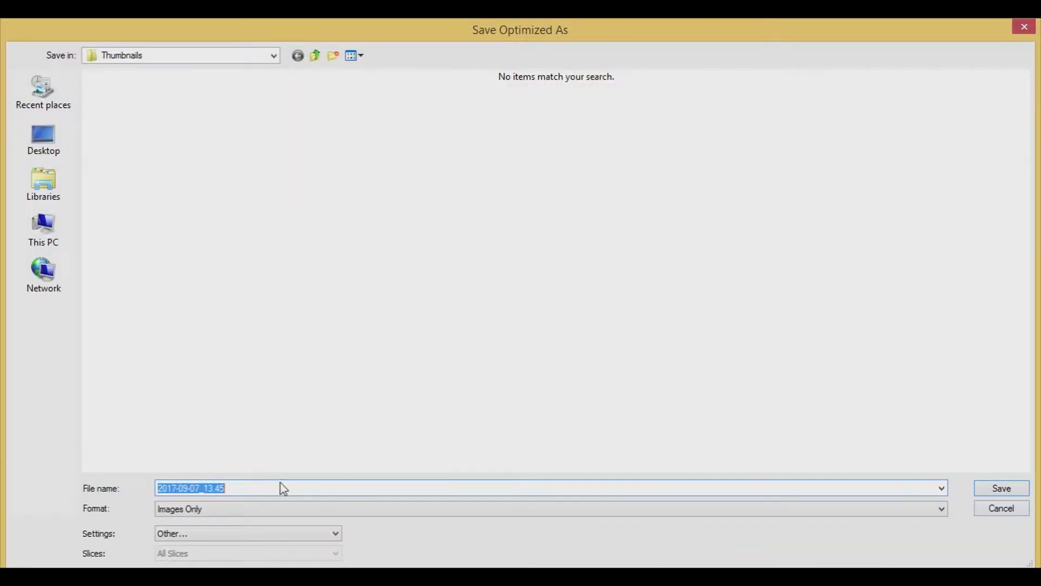
text(dada)
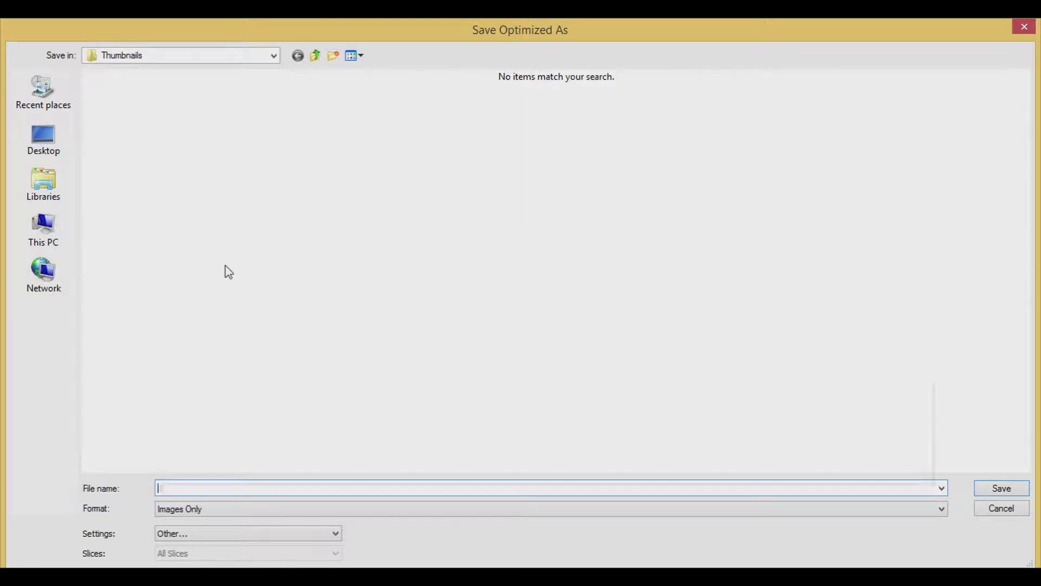
key(BackSpace)
key(BackSpace)
key(BackSpace)
text(tset)
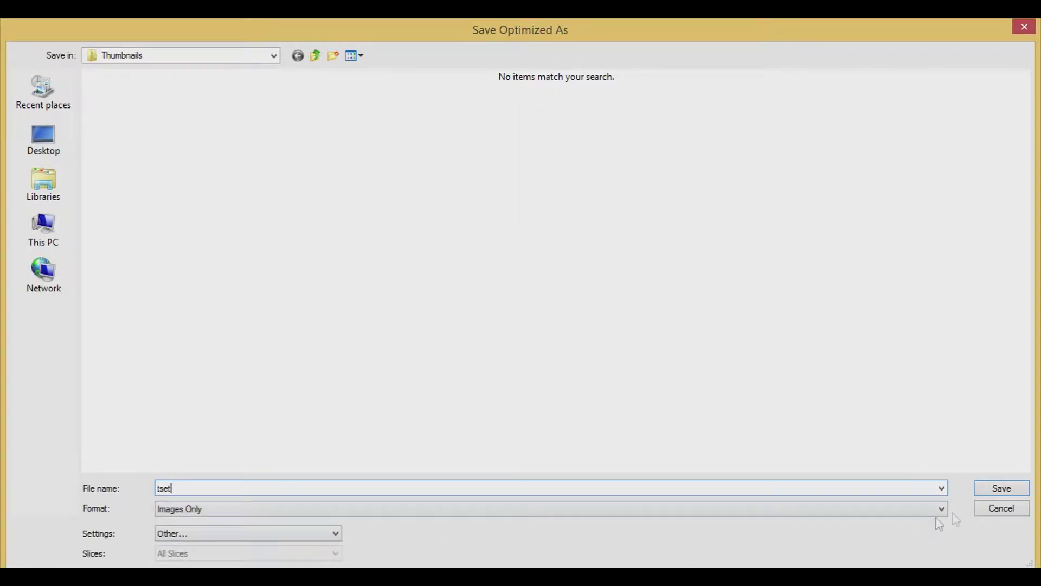
click(1001, 488)
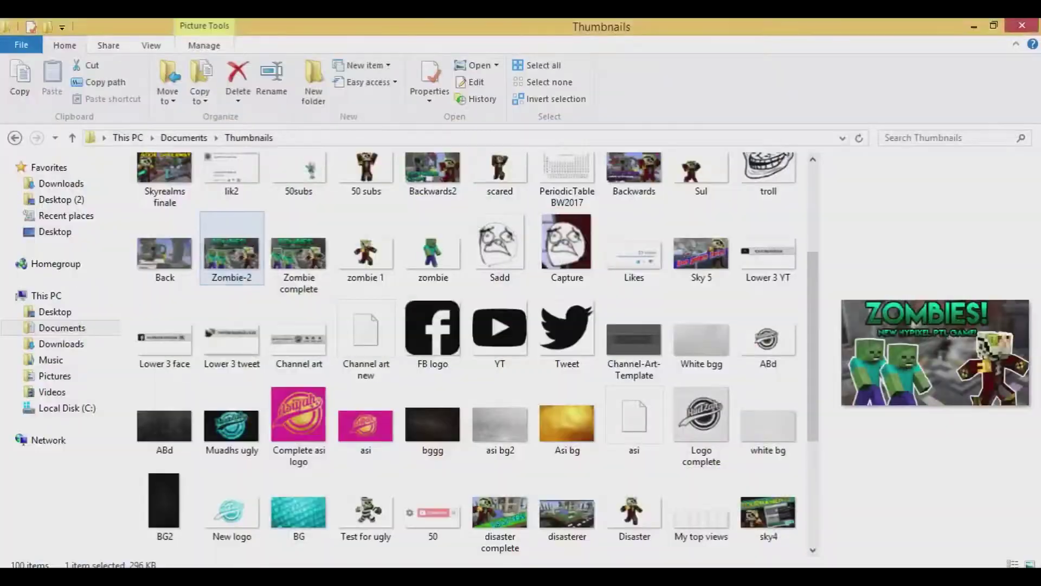
Open the exported tset image from the Thumbnails folder to check it, and close the viewer
scroll(360, 314, up, 3)
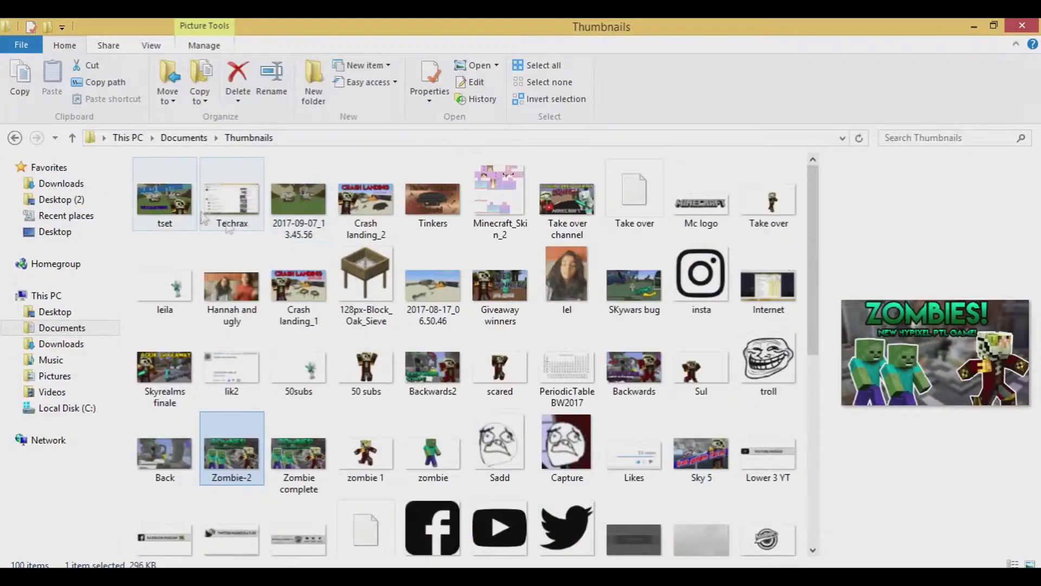
click(165, 196)
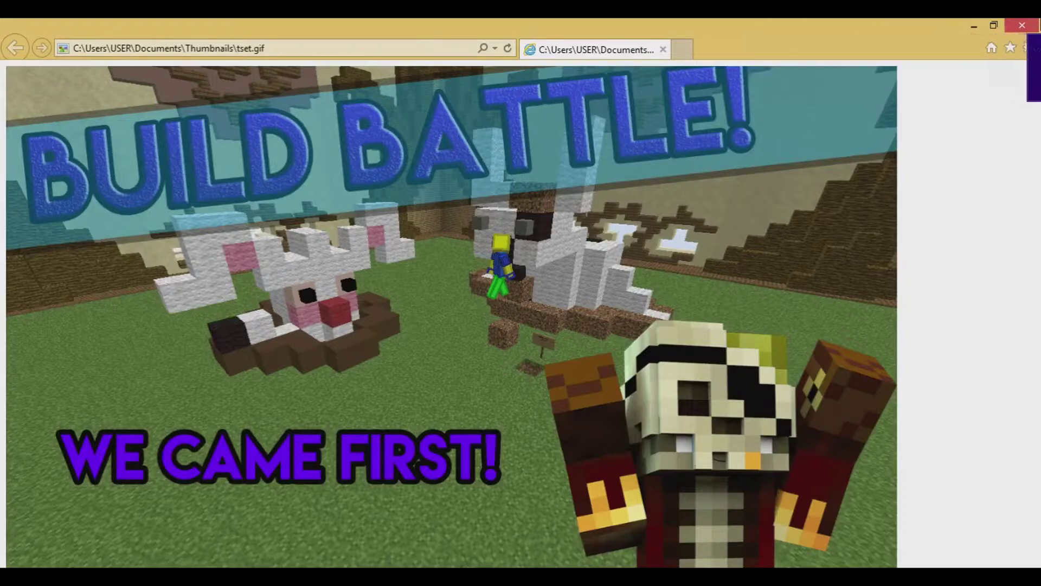
click(1022, 25)
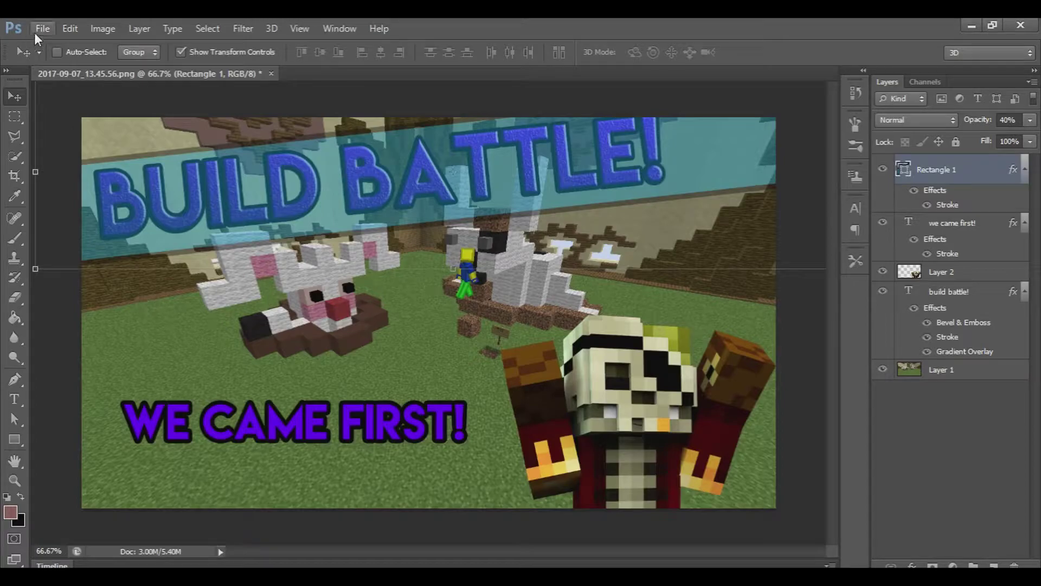
Save the Photoshop document as a PNG named Test in the Thumbnails folder, accepting the PNG options
click(38, 30)
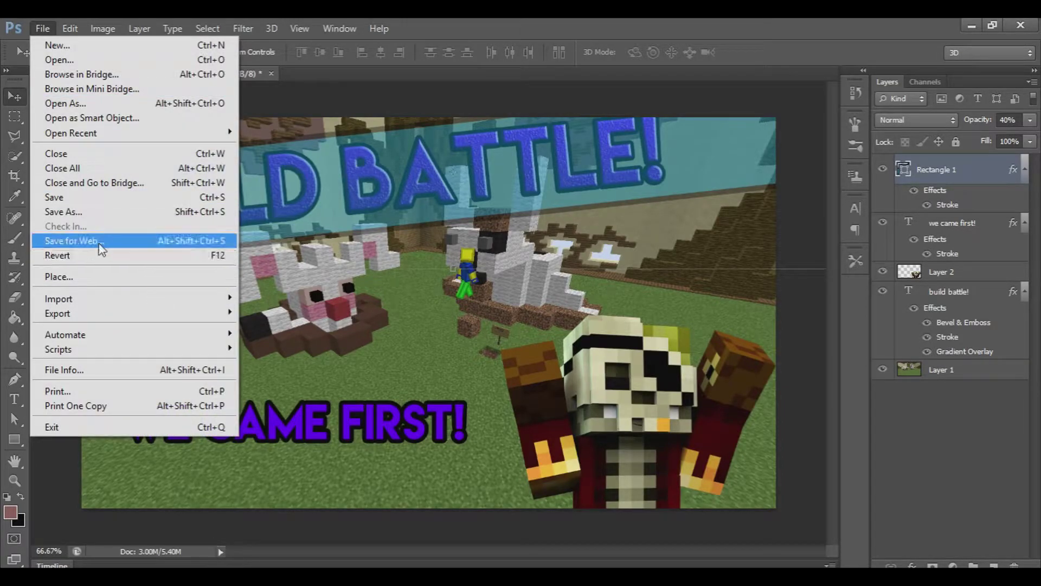
click(100, 198)
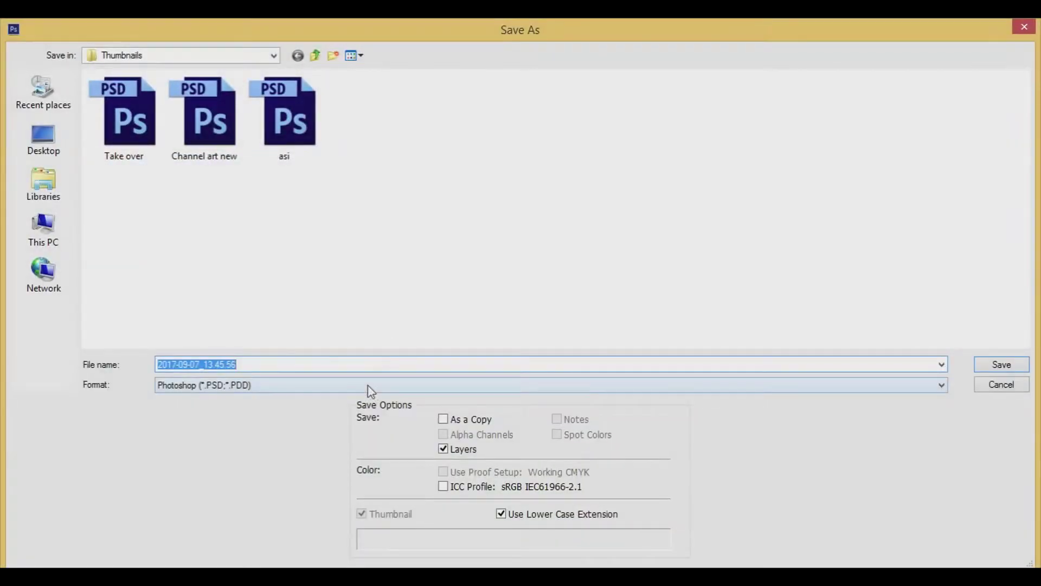
key(BackSpace)
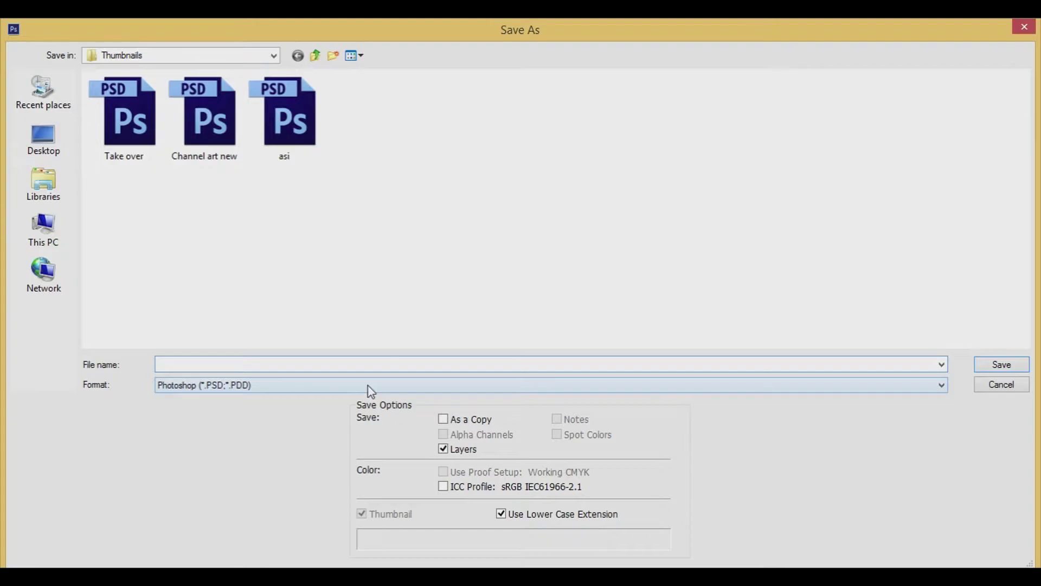
text(Test)
click(222, 363)
click(236, 385)
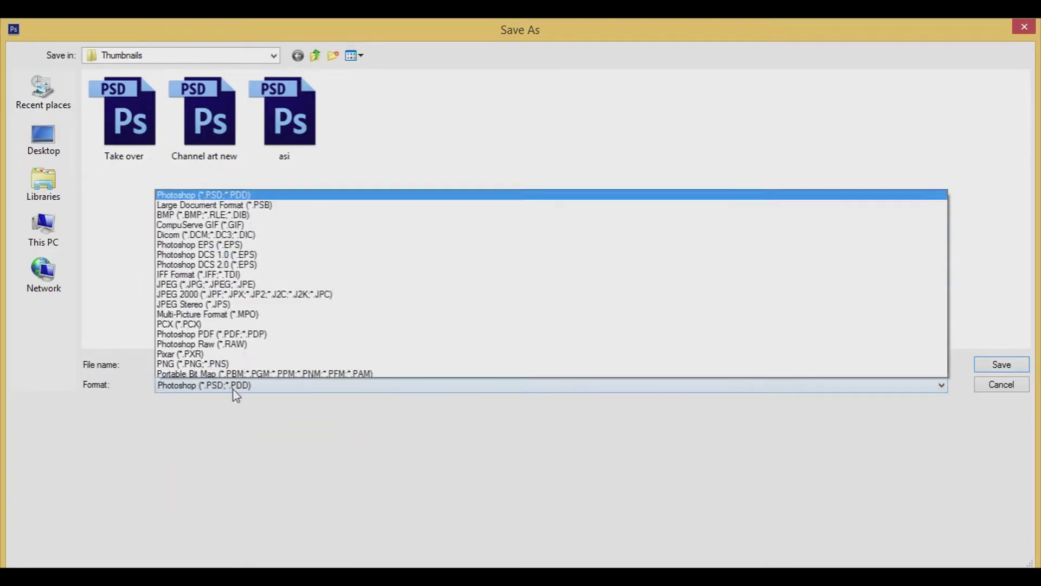
click(227, 364)
click(1009, 365)
click(568, 194)
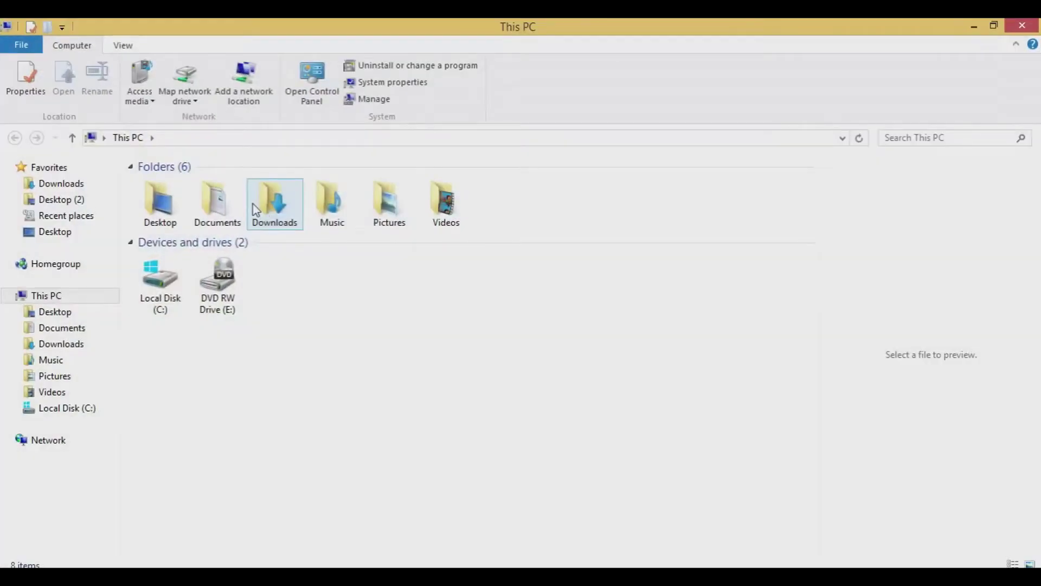
Browse to the Thumbnails folder inside Documents in File Explorer and view the newly saved thumbnail
double_click(220, 204)
double_click(342, 214)
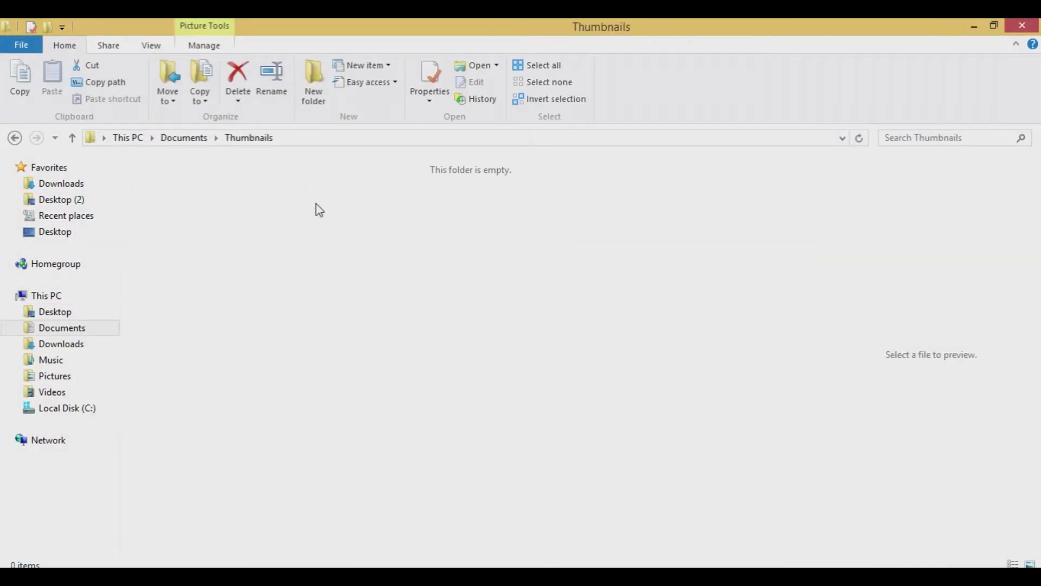
click(165, 195)
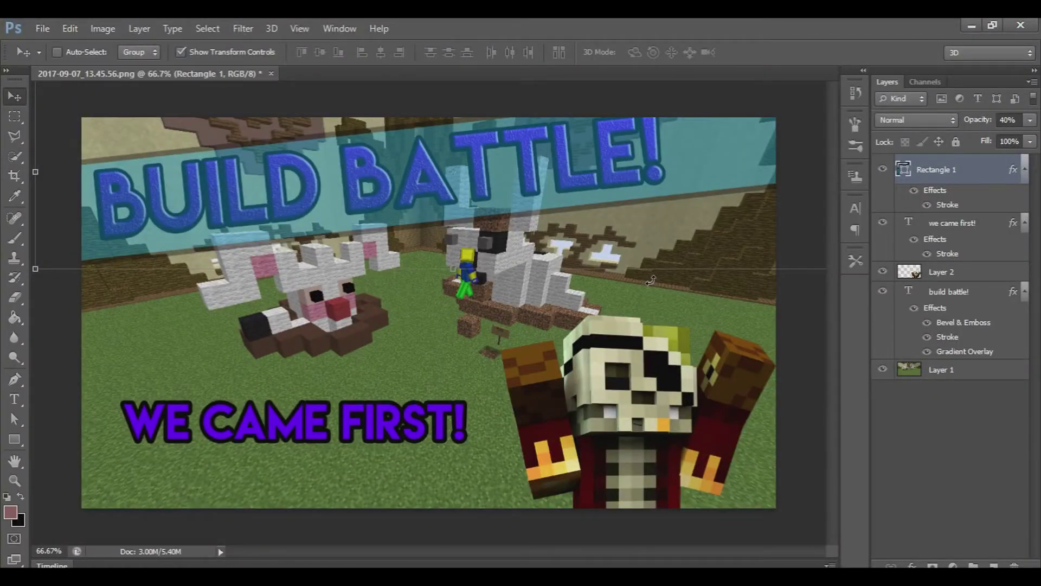